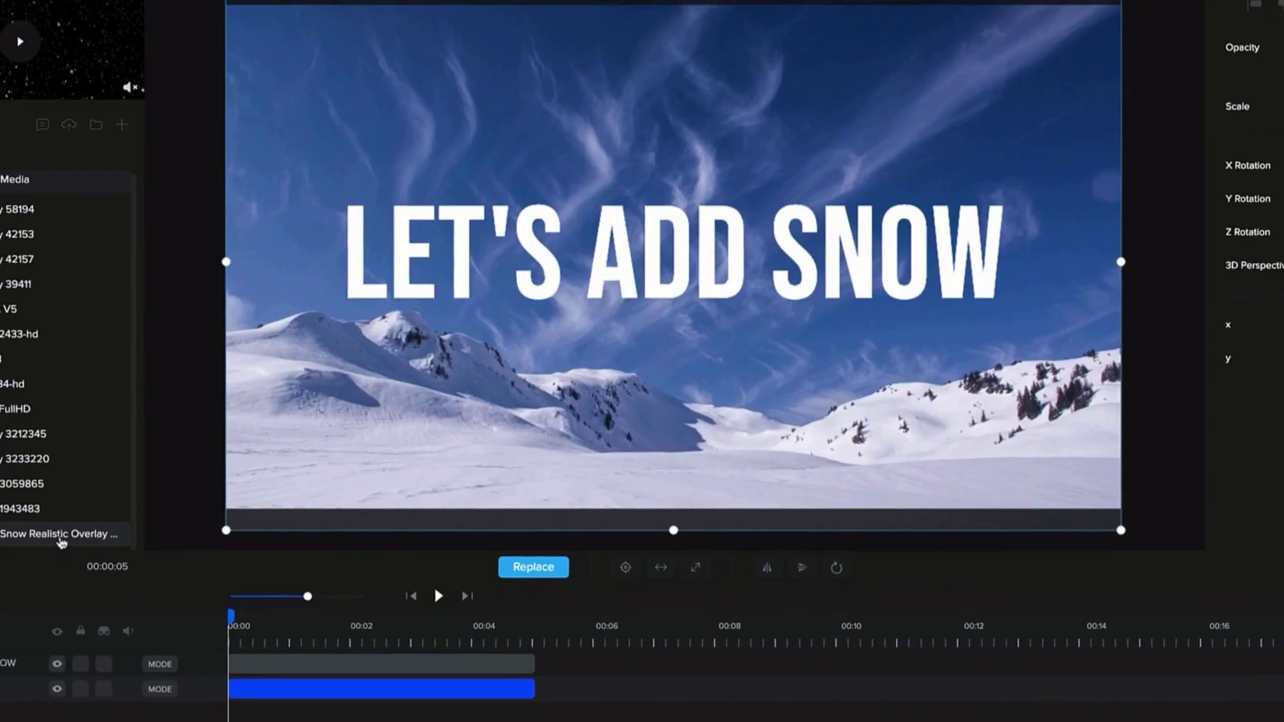
Step: Add the Falling Snow Realistic Overlay track, blend it with Screen, and preview playback
{"action": "left_click_drag", "start_coordinate": [60, 541], "coordinate": [572, 544]}
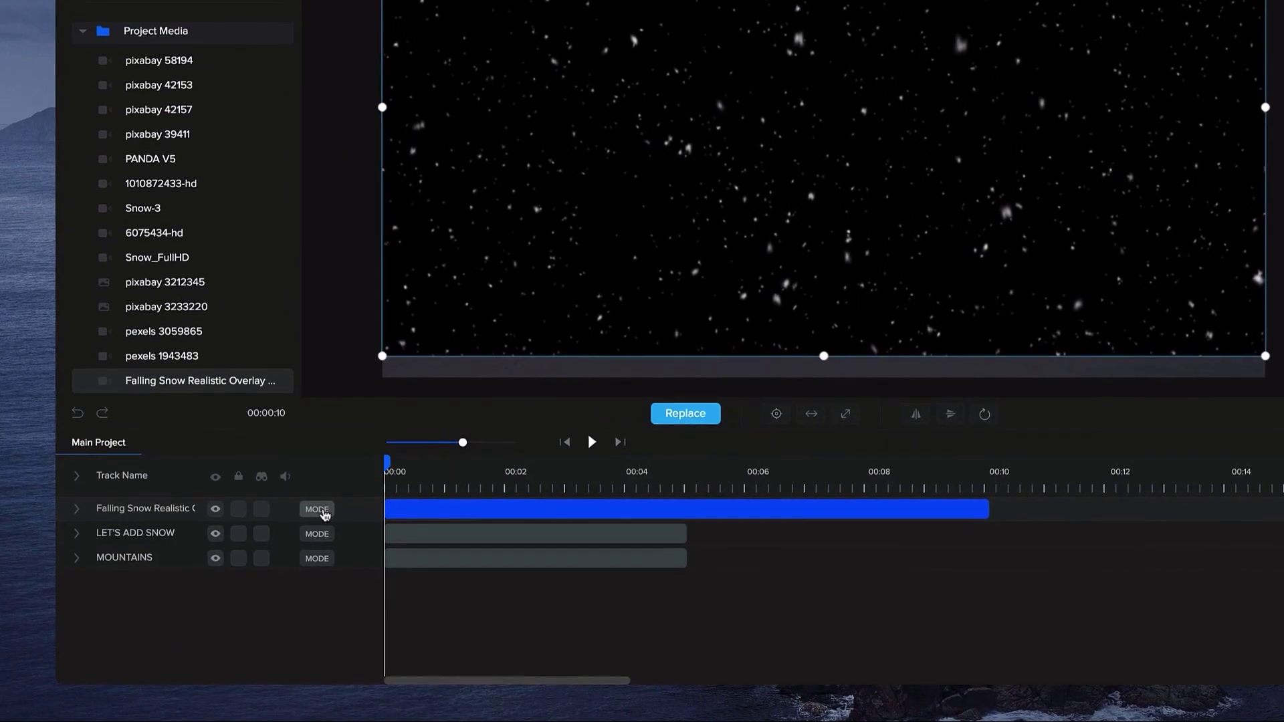
{"action": "left_click", "coordinate": [319, 511]}
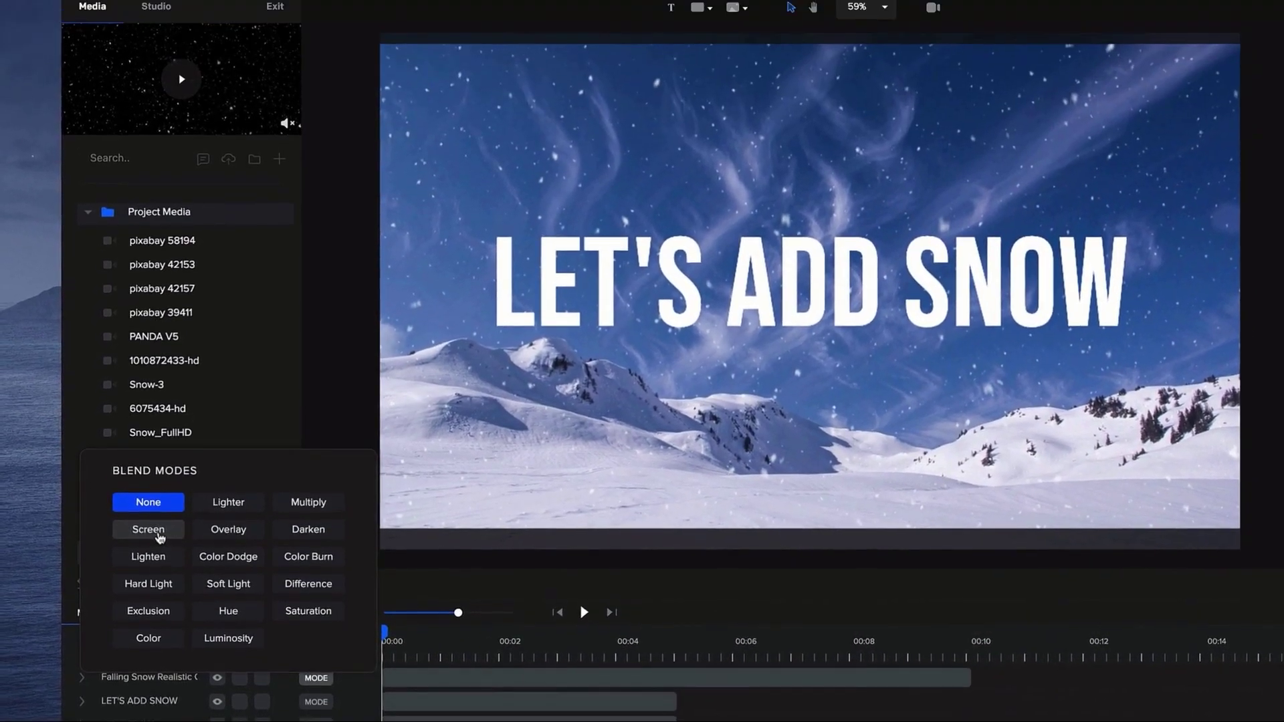
{"action": "left_click", "coordinate": [159, 535]}
{"action": "left_click", "coordinate": [582, 670]}
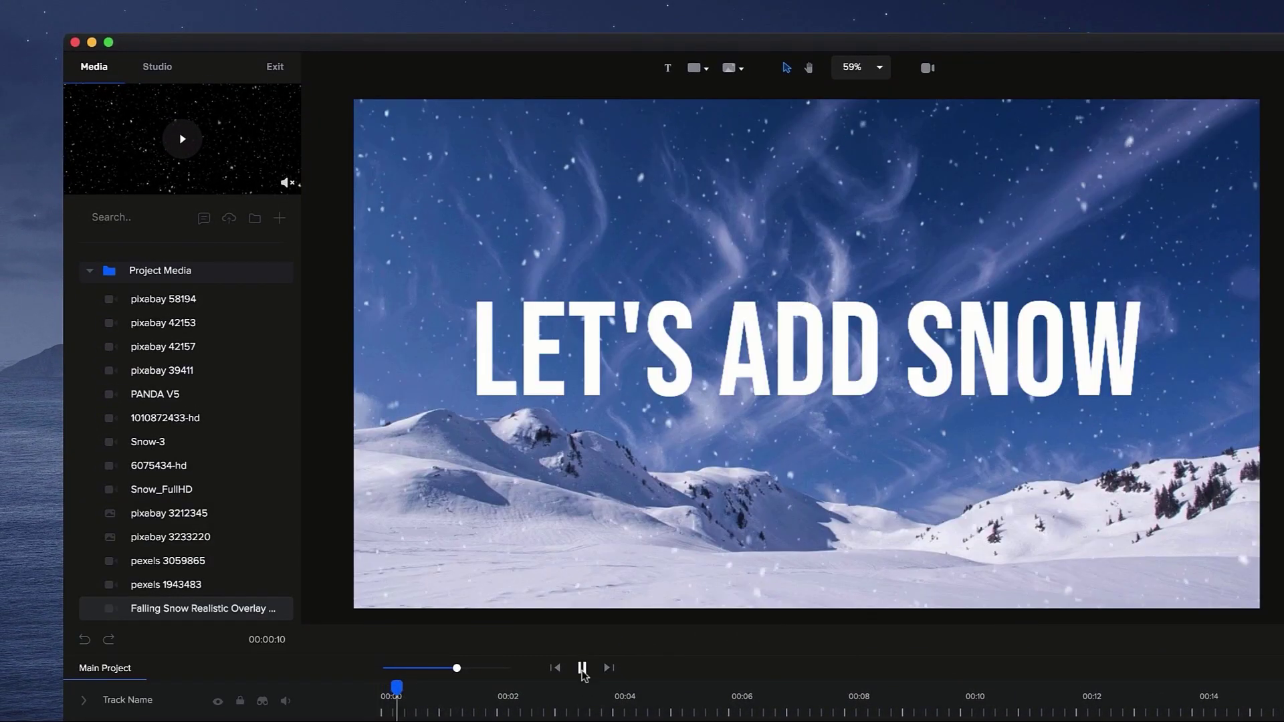
{"action": "left_click", "coordinate": [582, 669]}
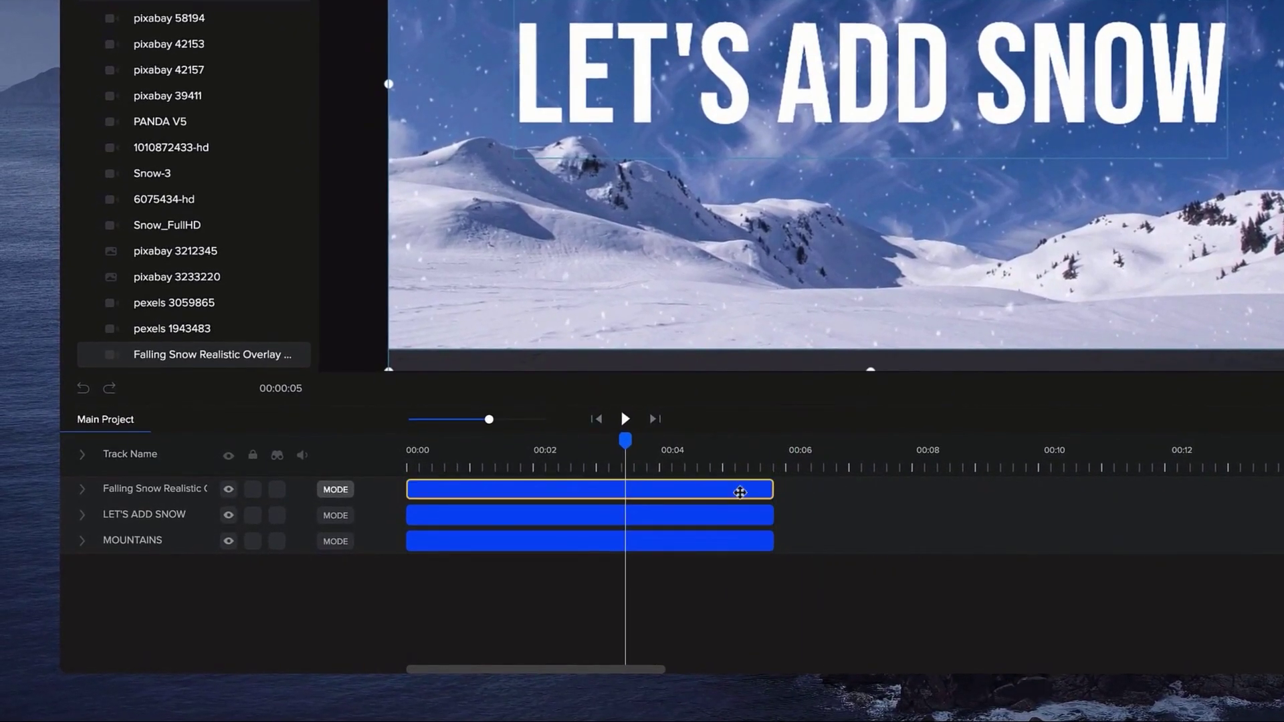
Step: Raise Remove Color edge fading to 4, stretch the white shape into a pill, and make the canvas 1080 wide
{"action": "left_click_drag", "start_coordinate": [813, 486], "coordinate": [799, 486]}
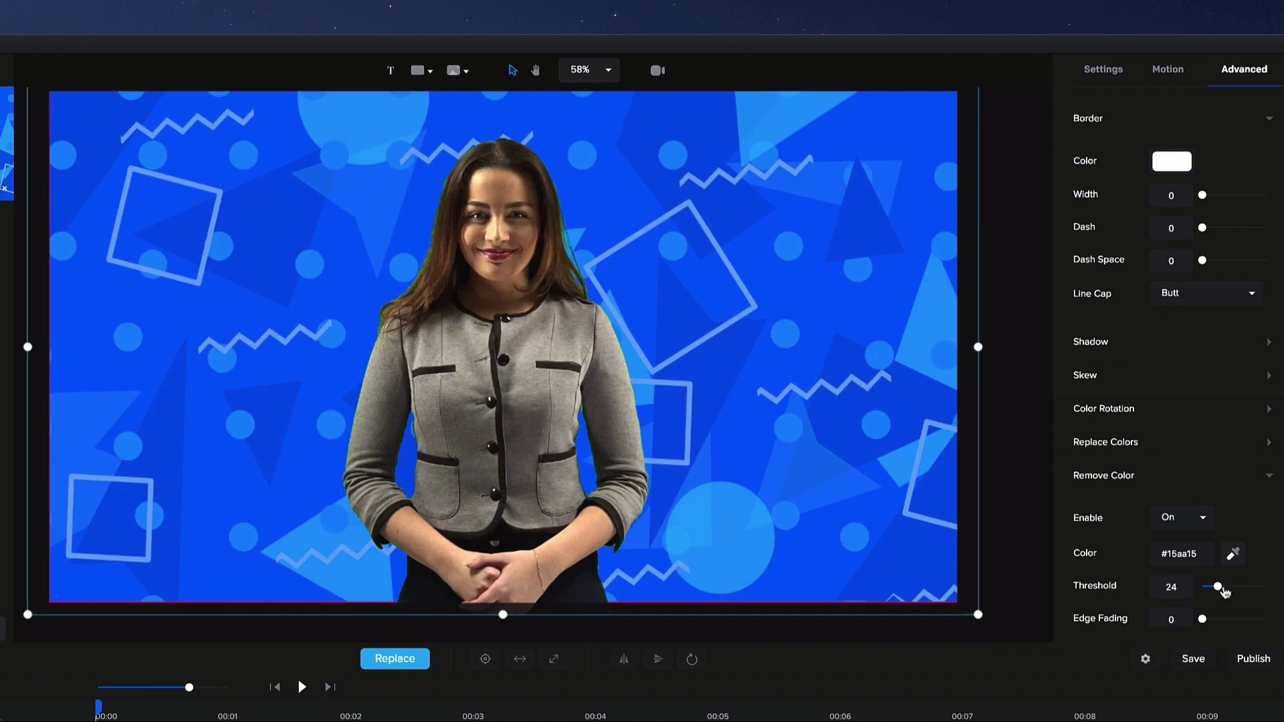
{"action": "left_click_drag", "start_coordinate": [1205, 619], "coordinate": [1219, 619]}
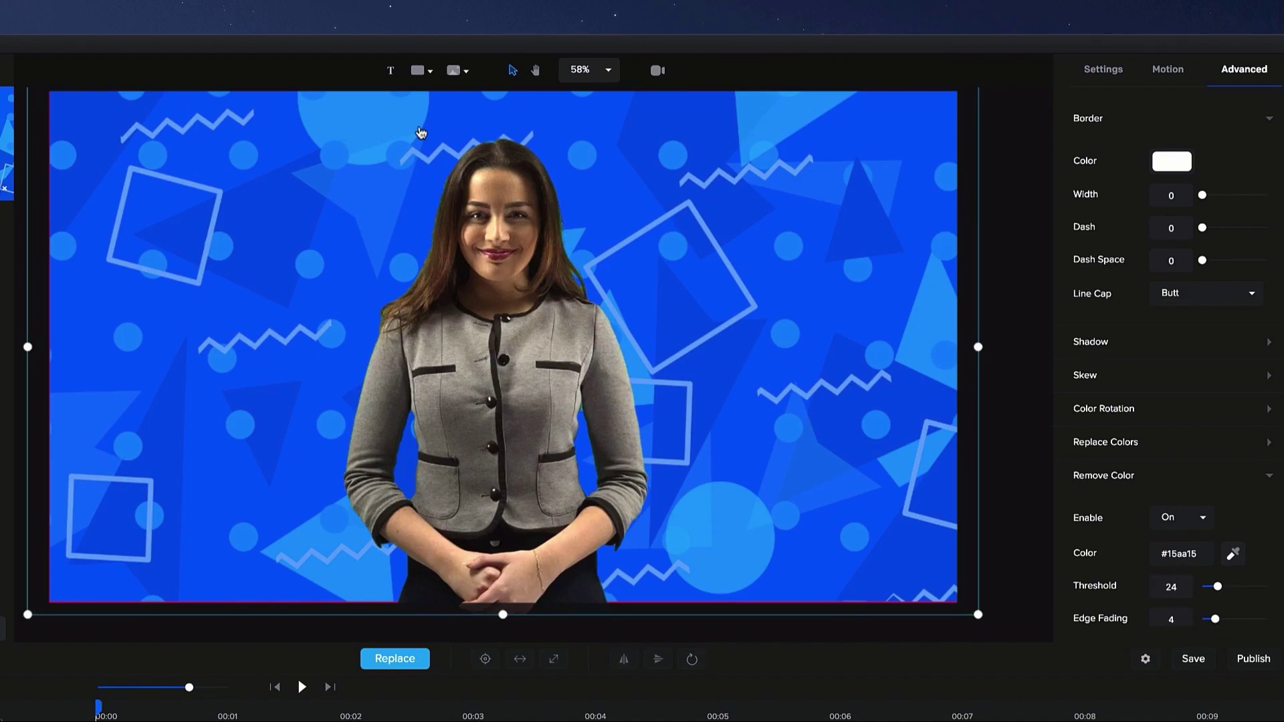
{"action": "scroll", "coordinate": [421, 133], "scroll_direction": "up", "scroll_amount": 3}
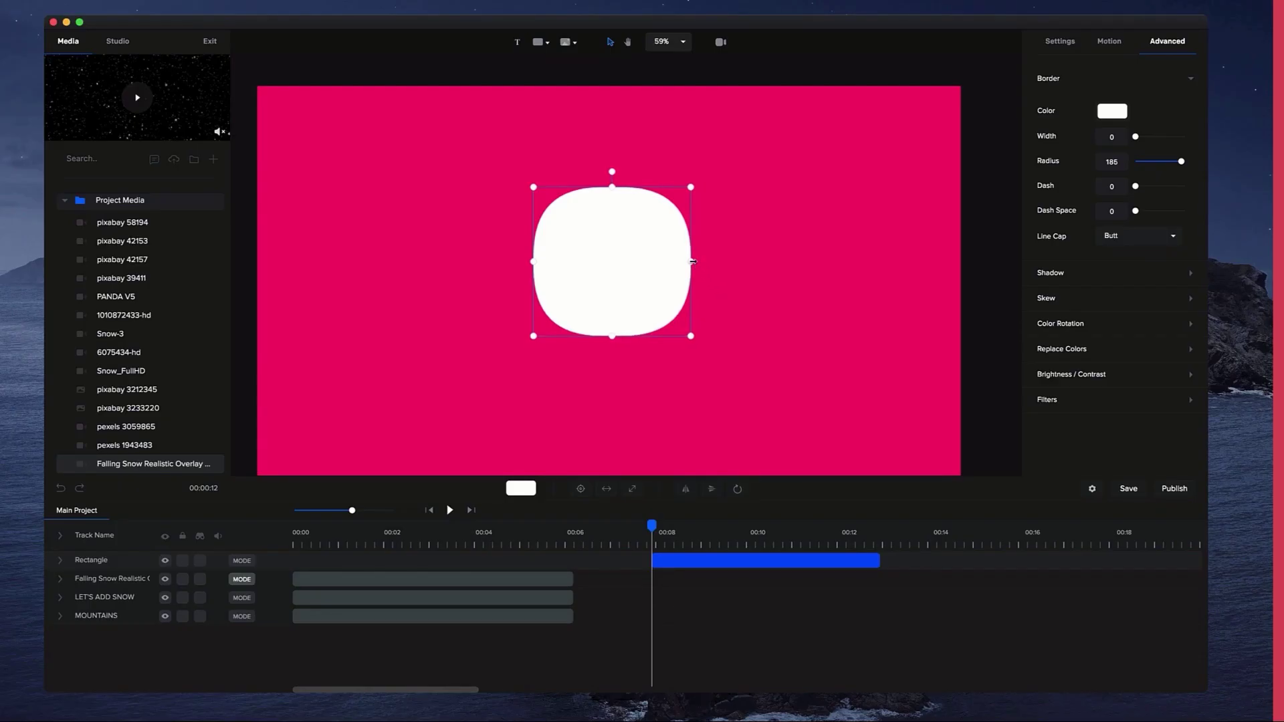
{"action": "left_click_drag", "start_coordinate": [692, 262], "coordinate": [868, 256]}
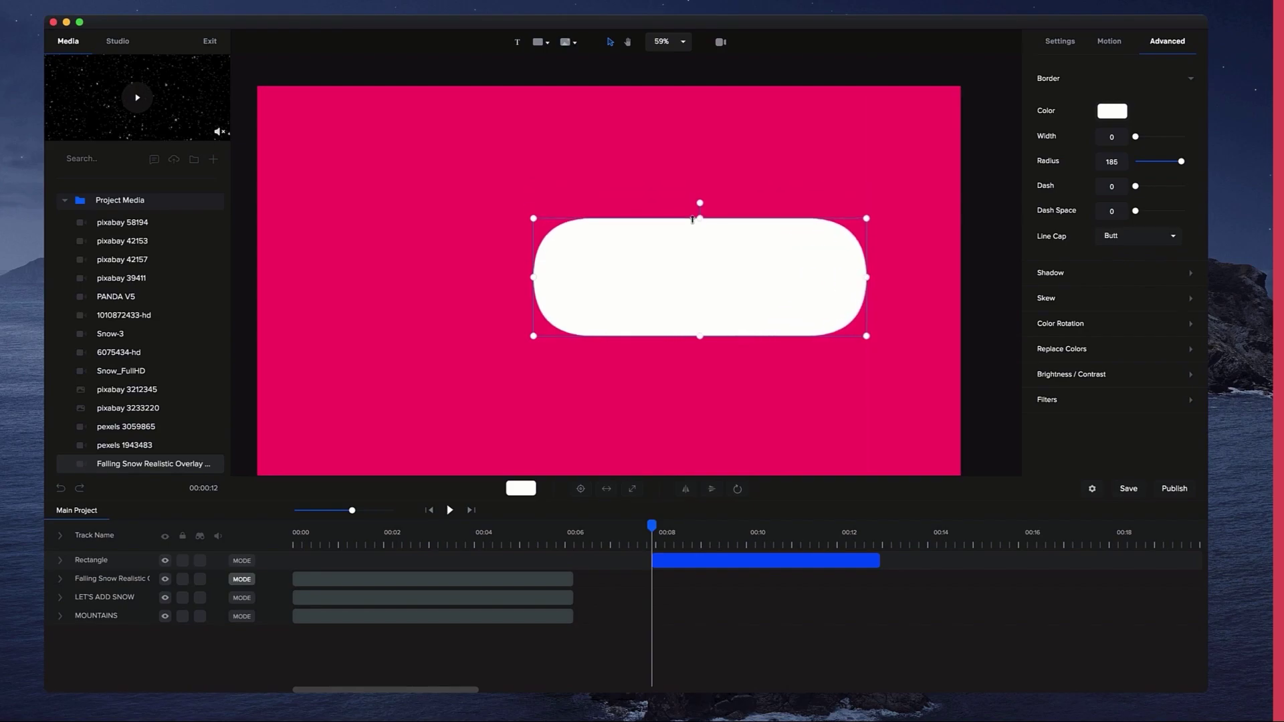
{"action": "left_click_drag", "start_coordinate": [705, 187], "coordinate": [704, 258]}
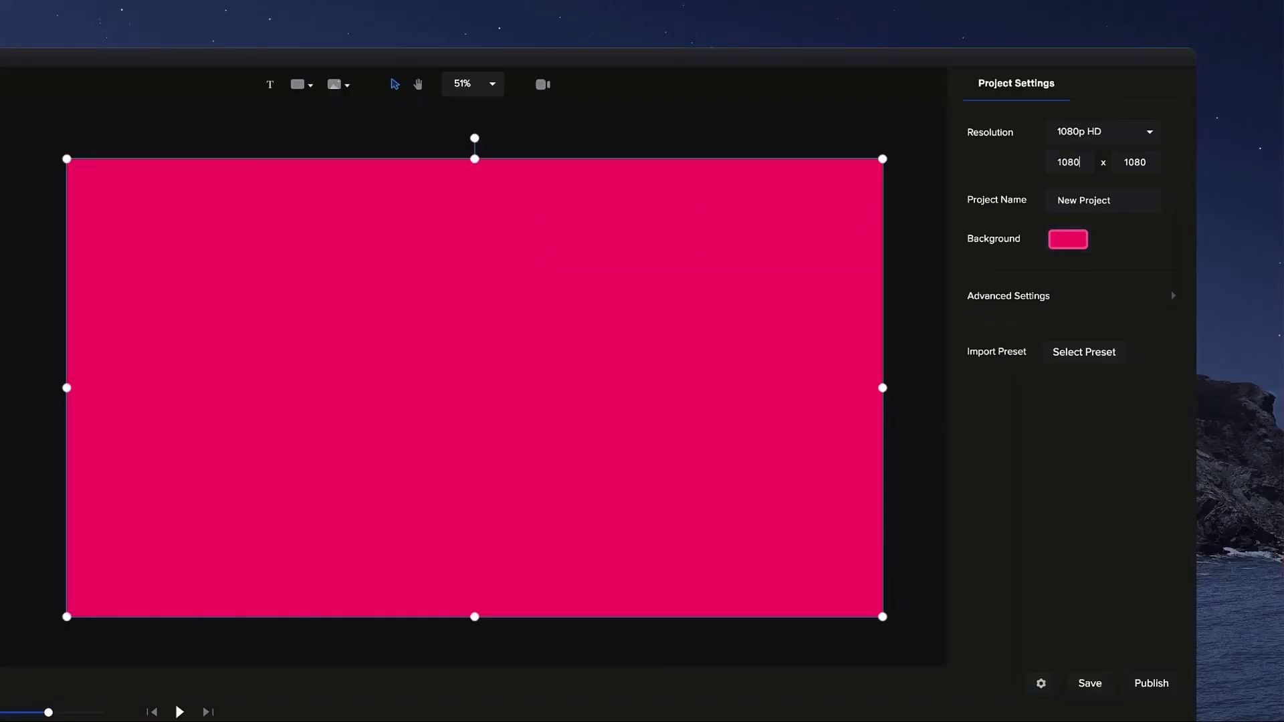
{"action": "key", "text": "Return"}
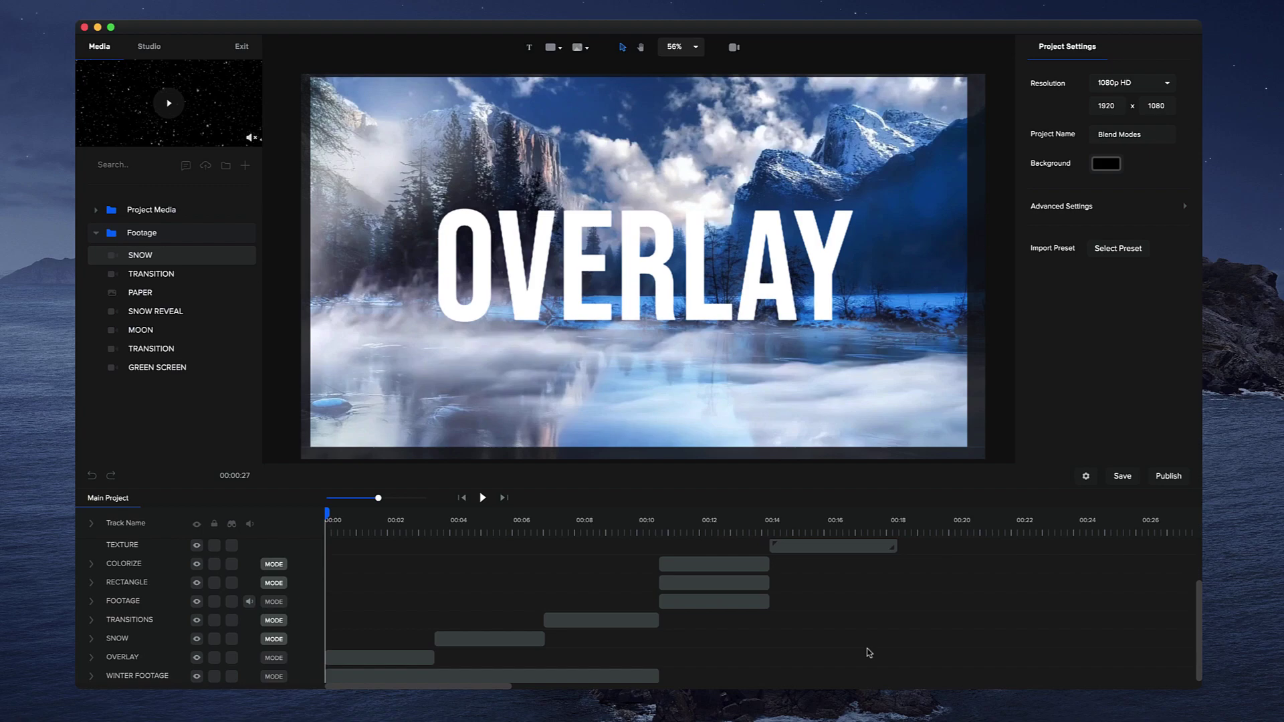
{"action": "scroll", "coordinate": [868, 653], "scroll_direction": "up", "scroll_amount": 3}
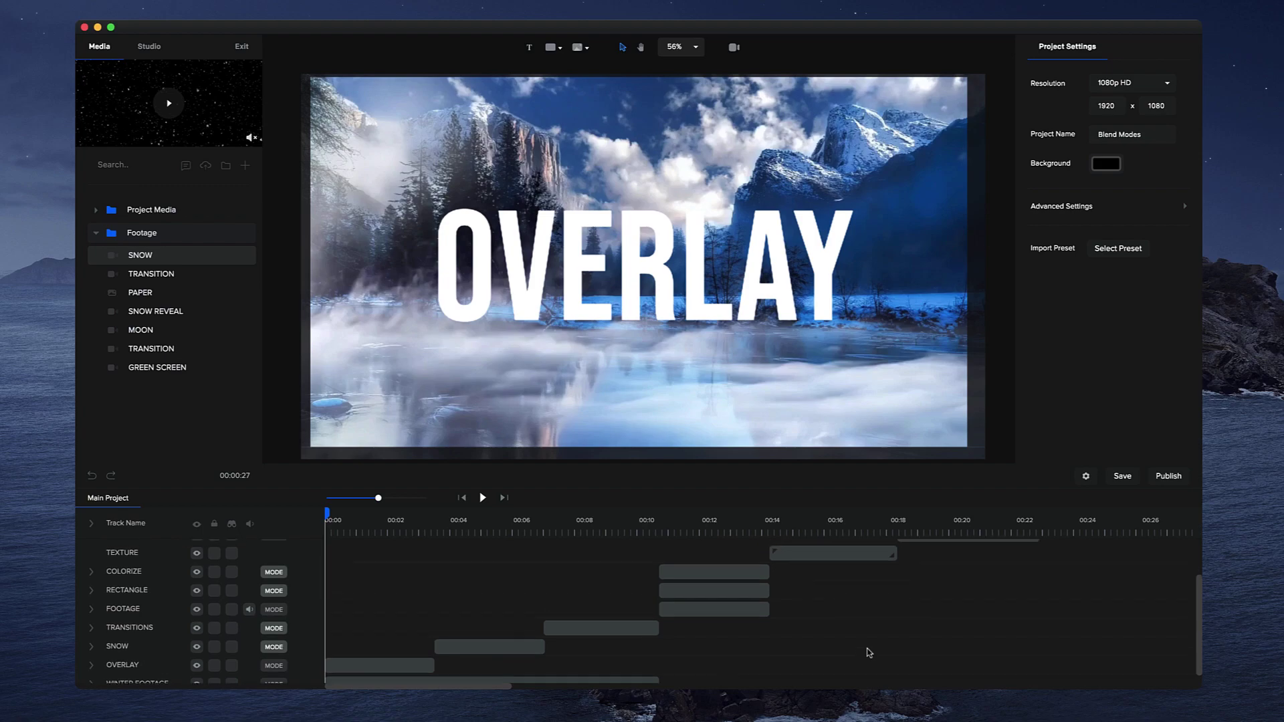
{"action": "scroll", "coordinate": [872, 655], "scroll_direction": "down", "scroll_amount": 3}
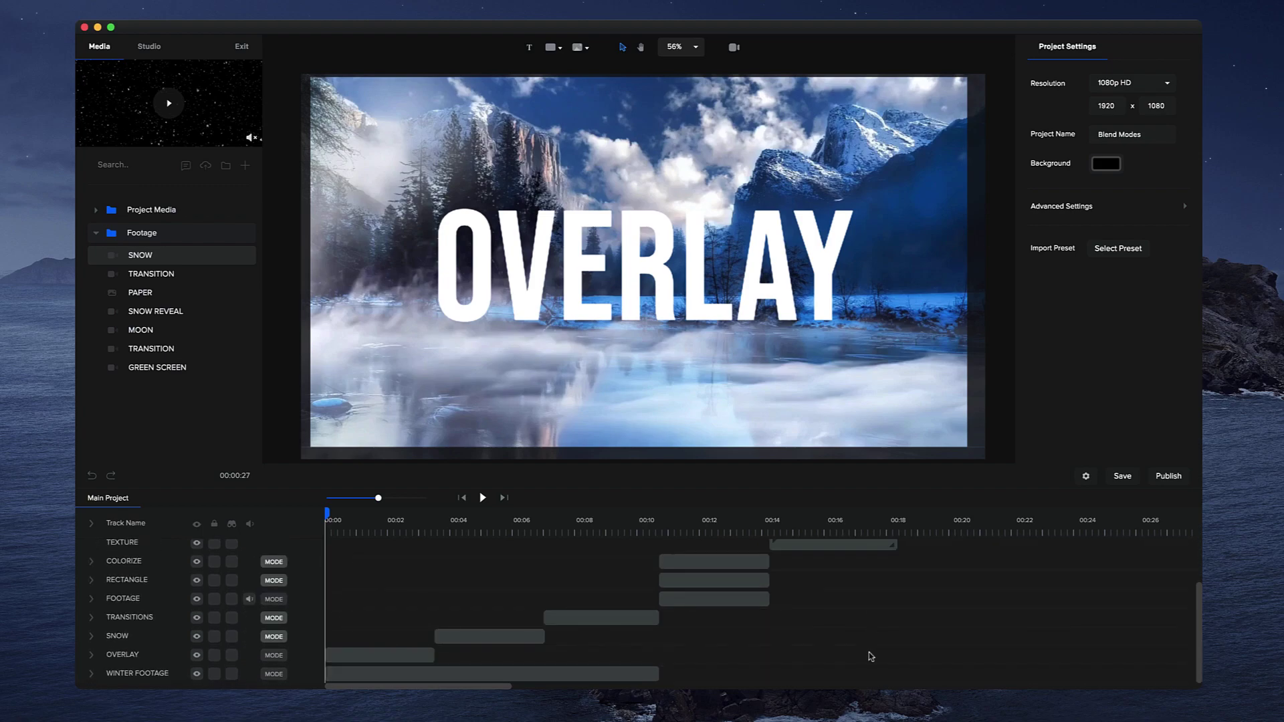
Step: Set the OVERLAY title track's blend mode to Overlay
{"action": "left_click", "coordinate": [625, 319]}
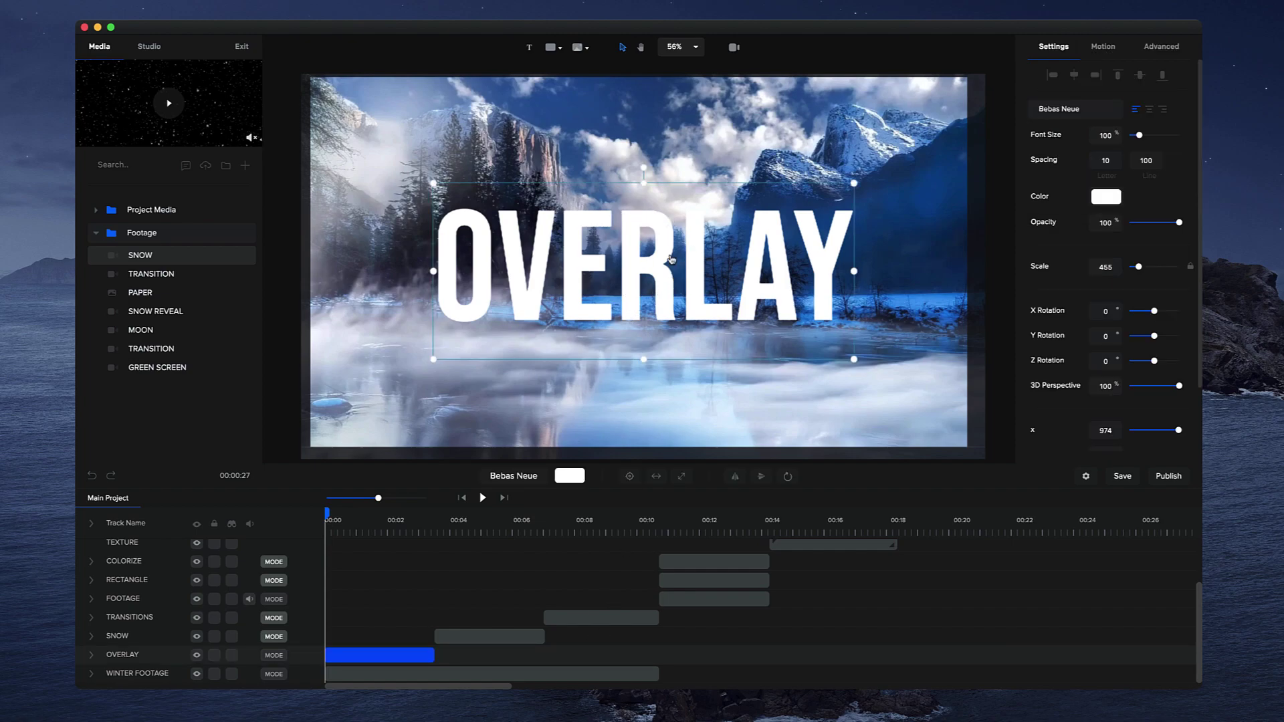
{"action": "left_click", "coordinate": [904, 285]}
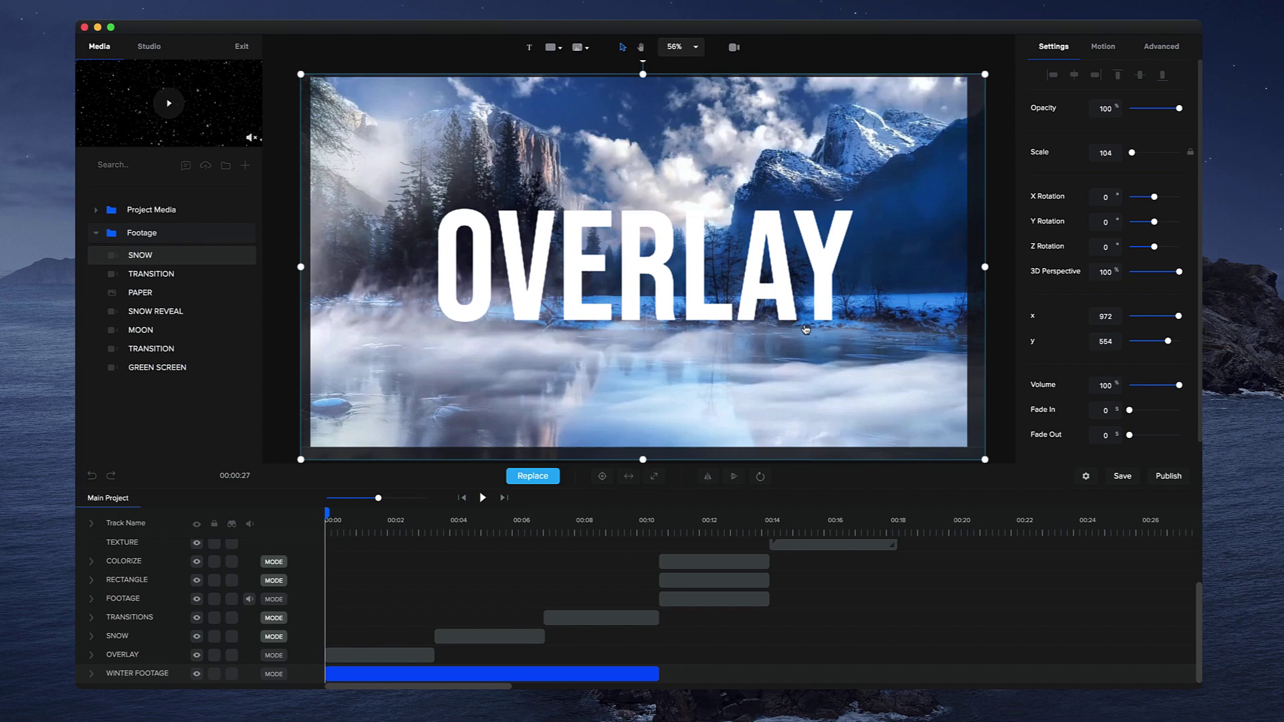
{"action": "left_click", "coordinate": [387, 655]}
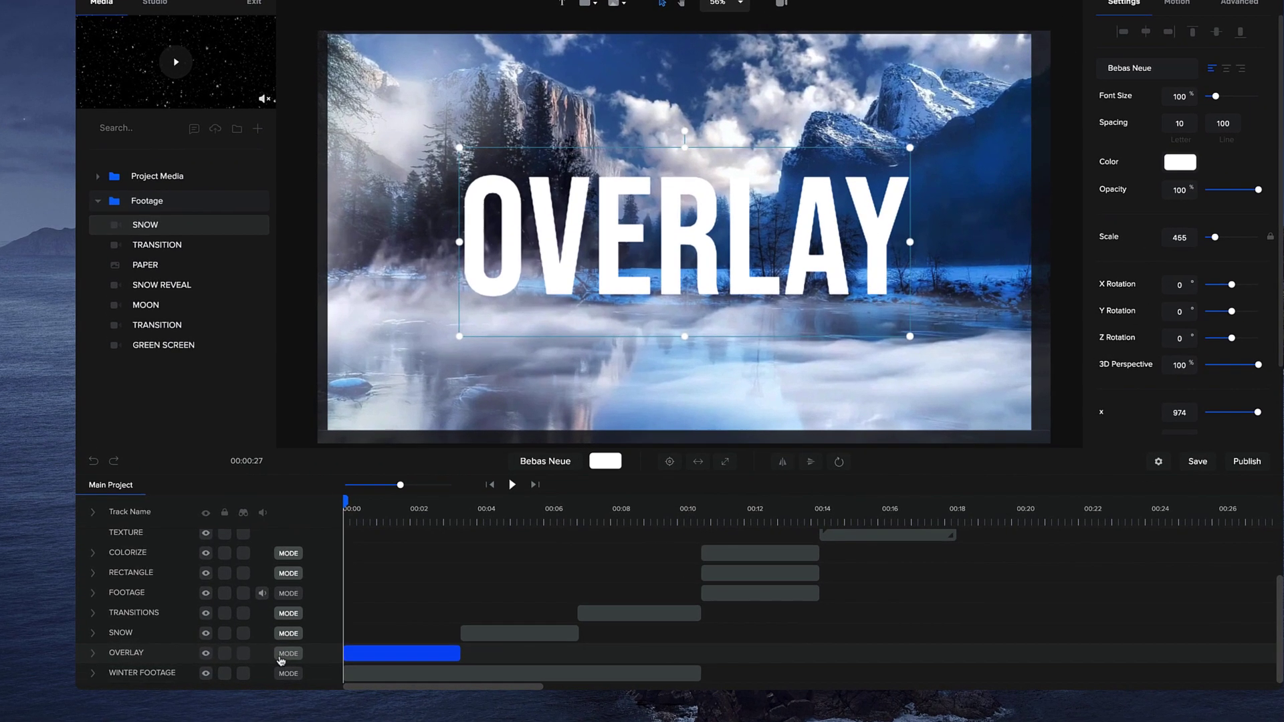
{"action": "left_click", "coordinate": [274, 654]}
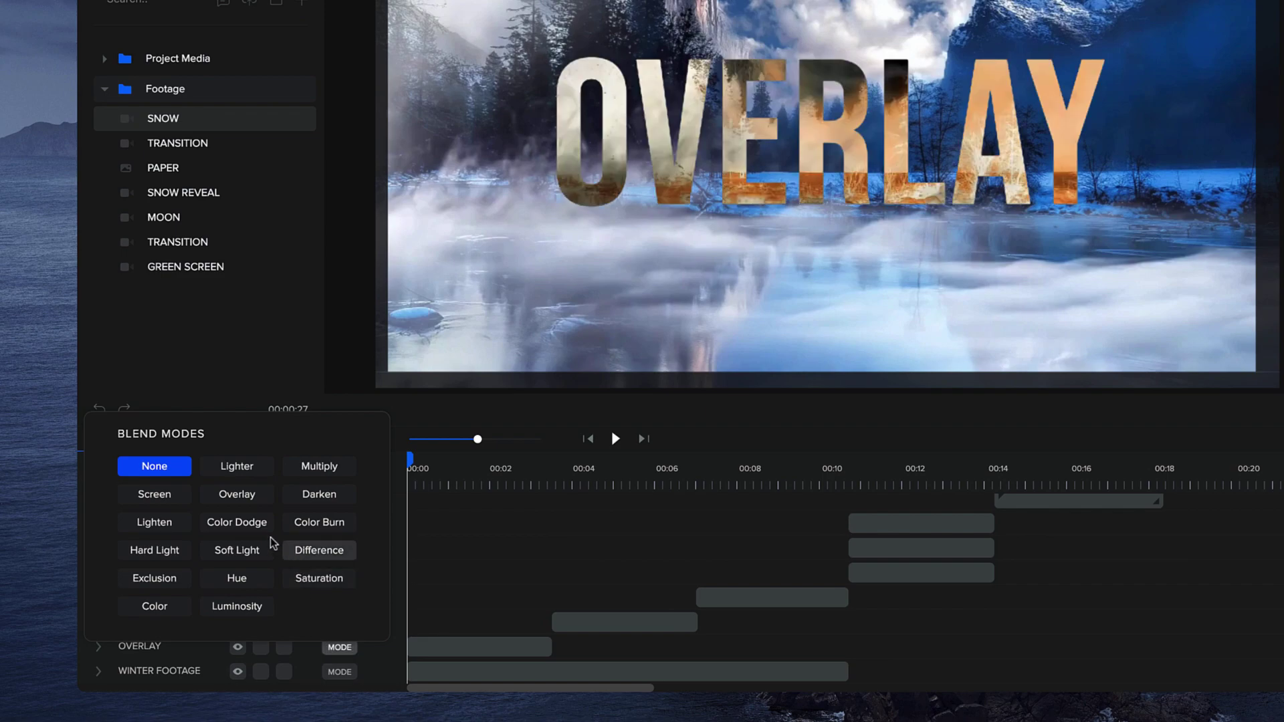
{"action": "left_click", "coordinate": [237, 494]}
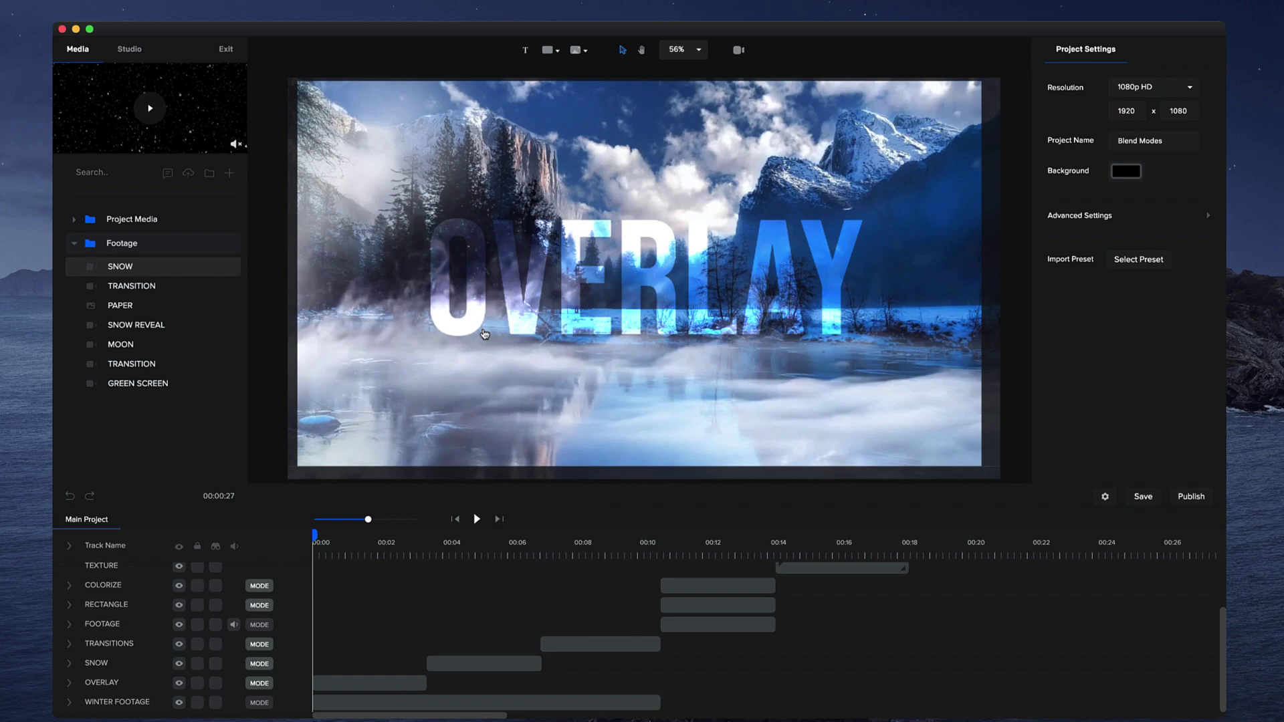
Step: Duplicate the OVERLAY title layer, then remove the duplicate and reselect the title
{"action": "left_click", "coordinate": [829, 250]}
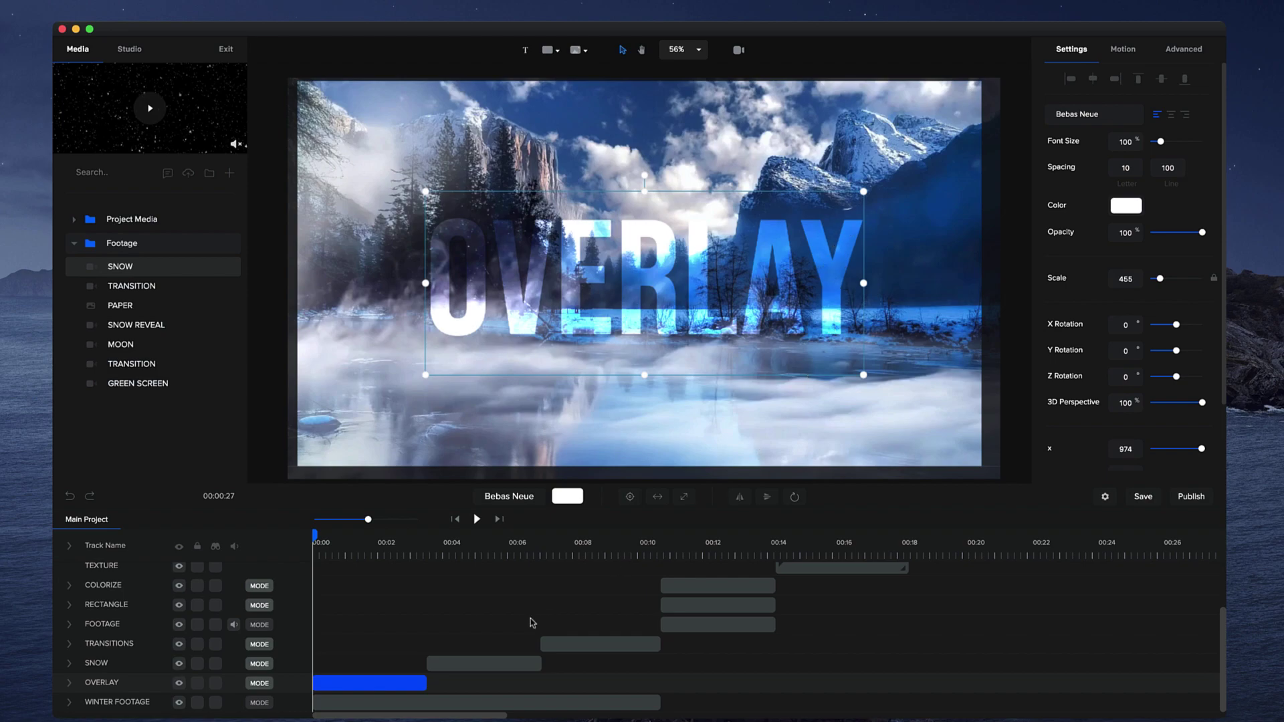
{"action": "key", "text": "super+d"}
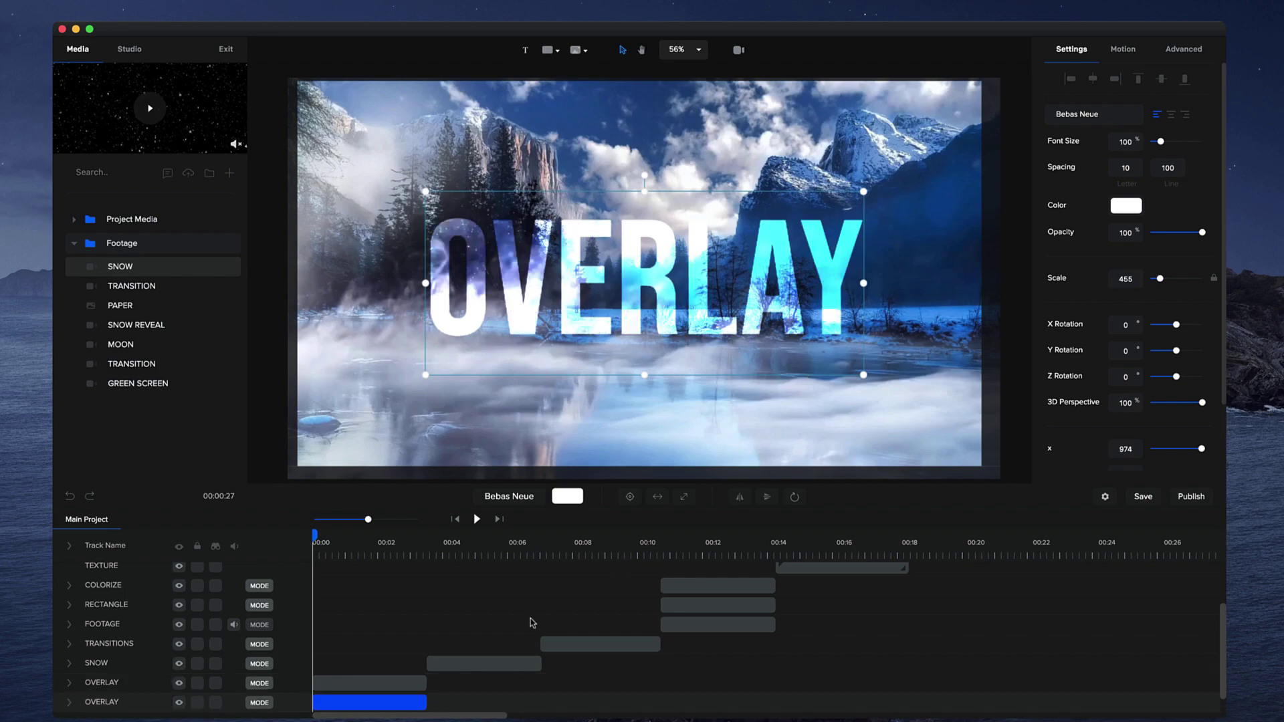
{"action": "key", "text": "Delete"}
{"action": "left_click", "coordinate": [697, 234]}
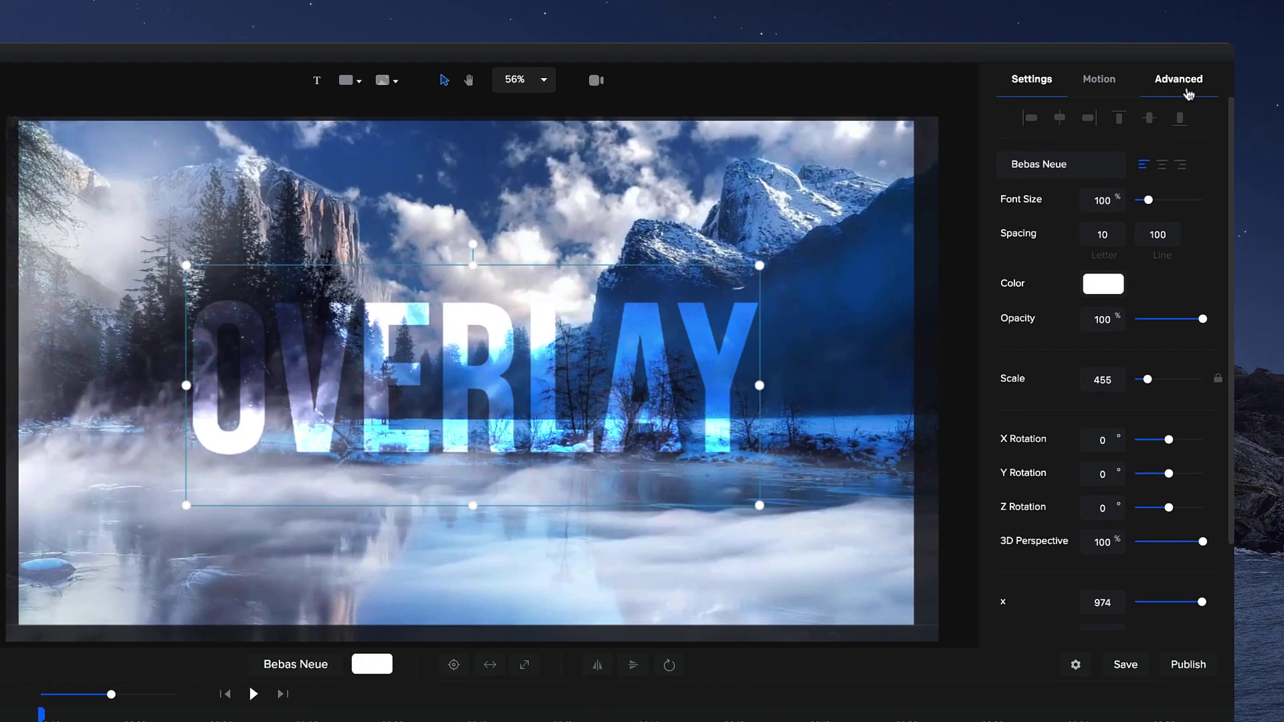
Step: Give the title shadow maximum blur of 100 and a partly transparent white colour
{"action": "left_click", "coordinate": [1188, 90]}
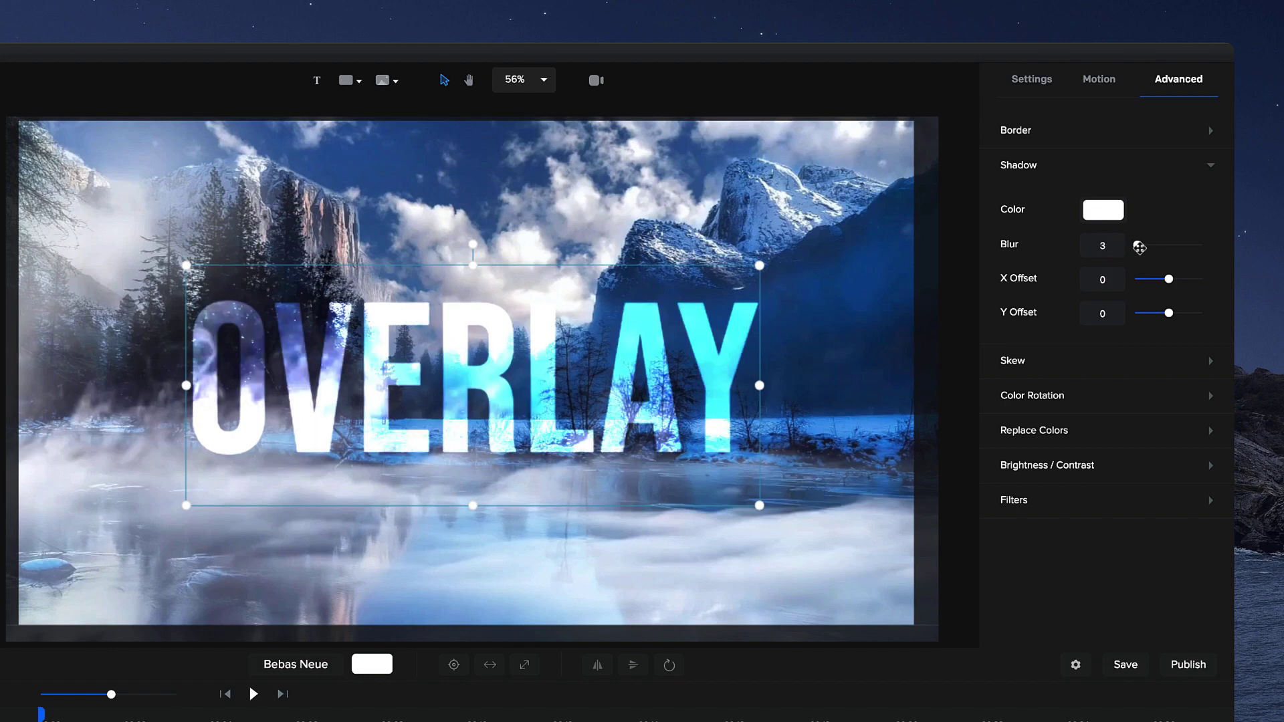
{"action": "left_click_drag", "start_coordinate": [1136, 247], "coordinate": [1212, 251]}
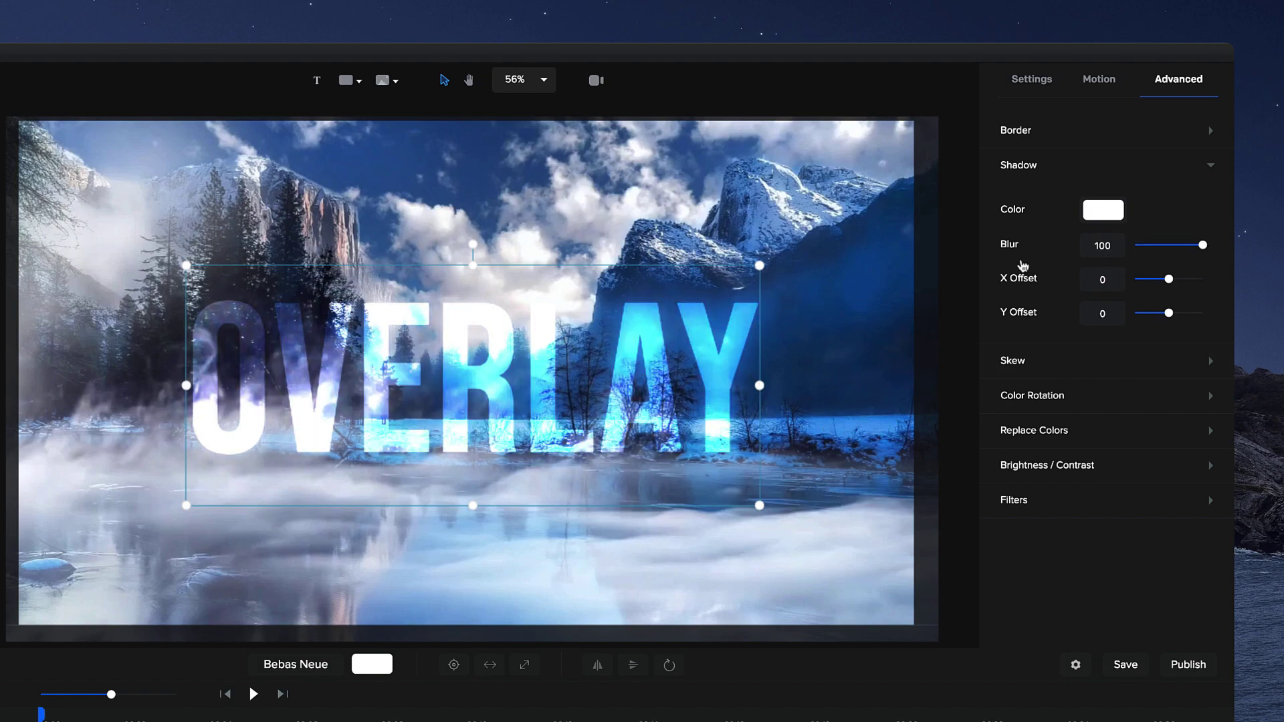
{"action": "left_click", "coordinate": [1119, 229]}
{"action": "mouse_move", "coordinate": [1212, 269]}
{"action": "left_mouse_down"}
{"action": "mouse_move", "coordinate": [1079, 290]}
{"action": "mouse_move", "coordinate": [1010, 285]}
{"action": "mouse_move", "coordinate": [1241, 257]}
{"action": "left_mouse_up"}
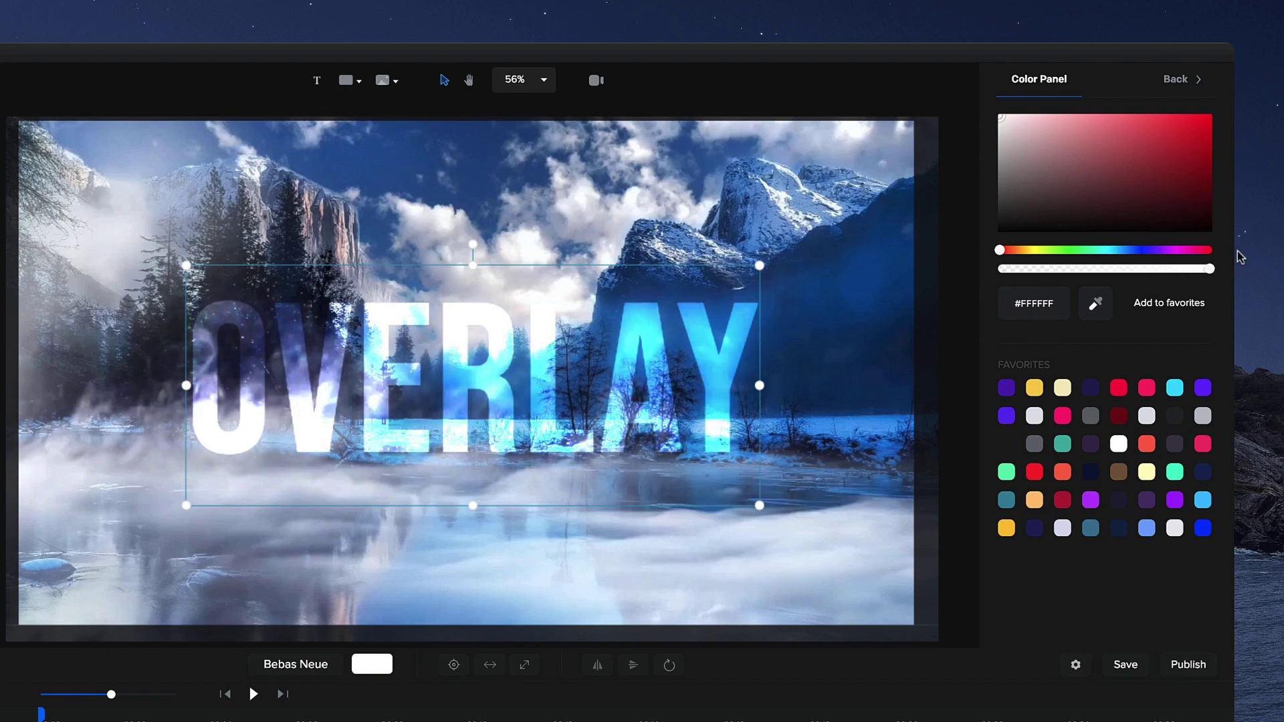
{"action": "left_click", "coordinate": [1203, 100]}
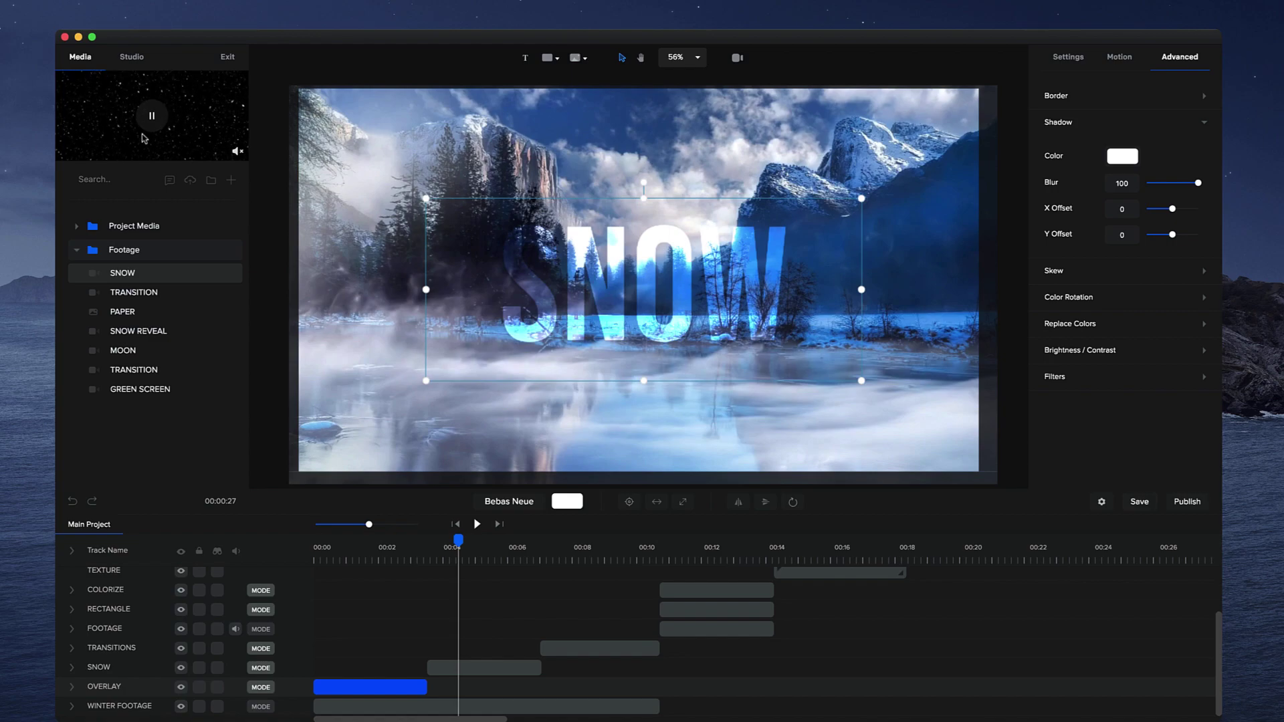
Step: Add the SNOW clip, fit it to the canvas, and reposition and shorten it on the timeline
{"action": "mouse_move", "coordinate": [152, 111]}
{"action": "left_click_drag", "start_coordinate": [149, 276], "coordinate": [455, 333]}
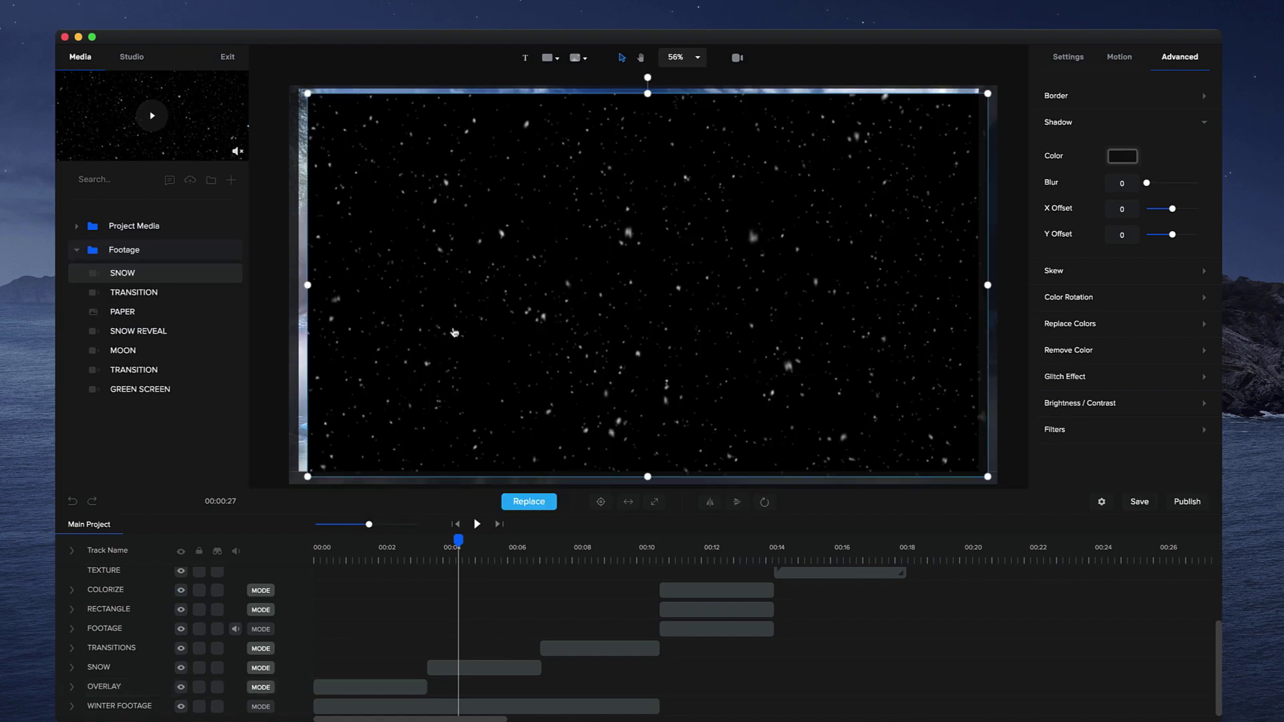
{"action": "left_click", "coordinate": [657, 501]}
{"action": "left_click", "coordinate": [471, 580]}
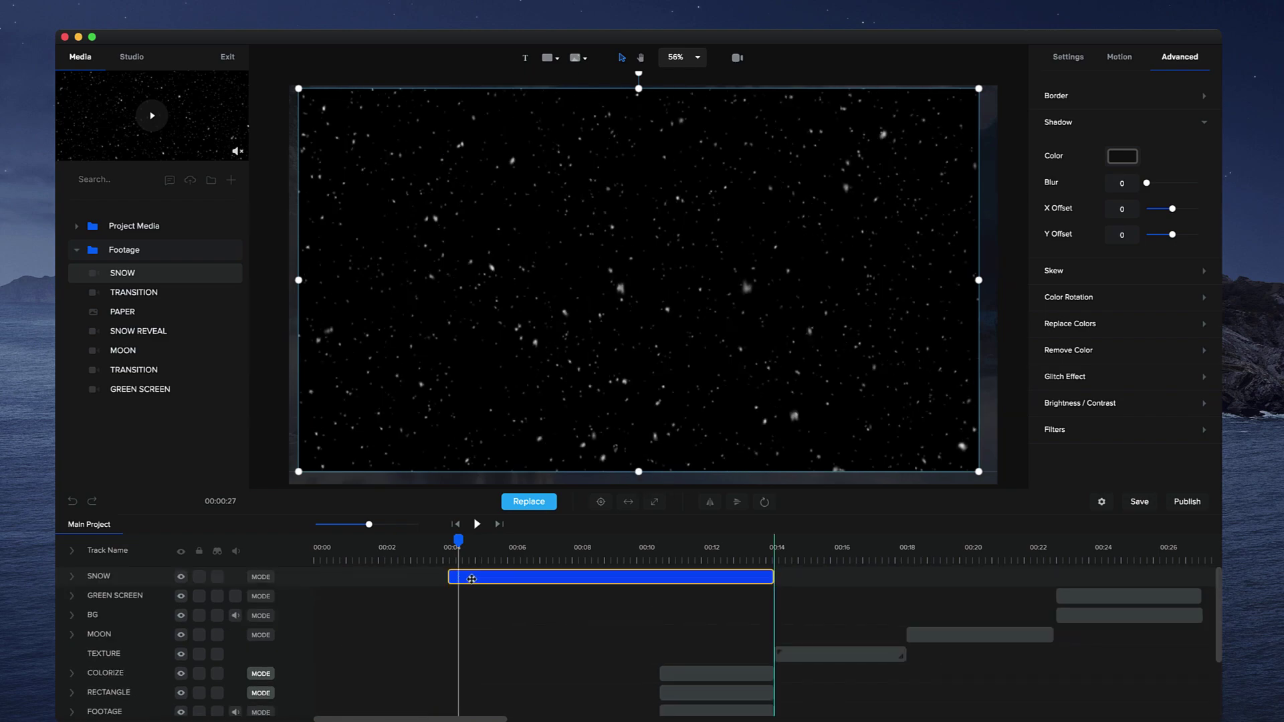
{"action": "left_click_drag", "start_coordinate": [470, 579], "coordinate": [450, 578]}
{"action": "left_click_drag", "start_coordinate": [119, 577], "coordinate": [141, 655]}
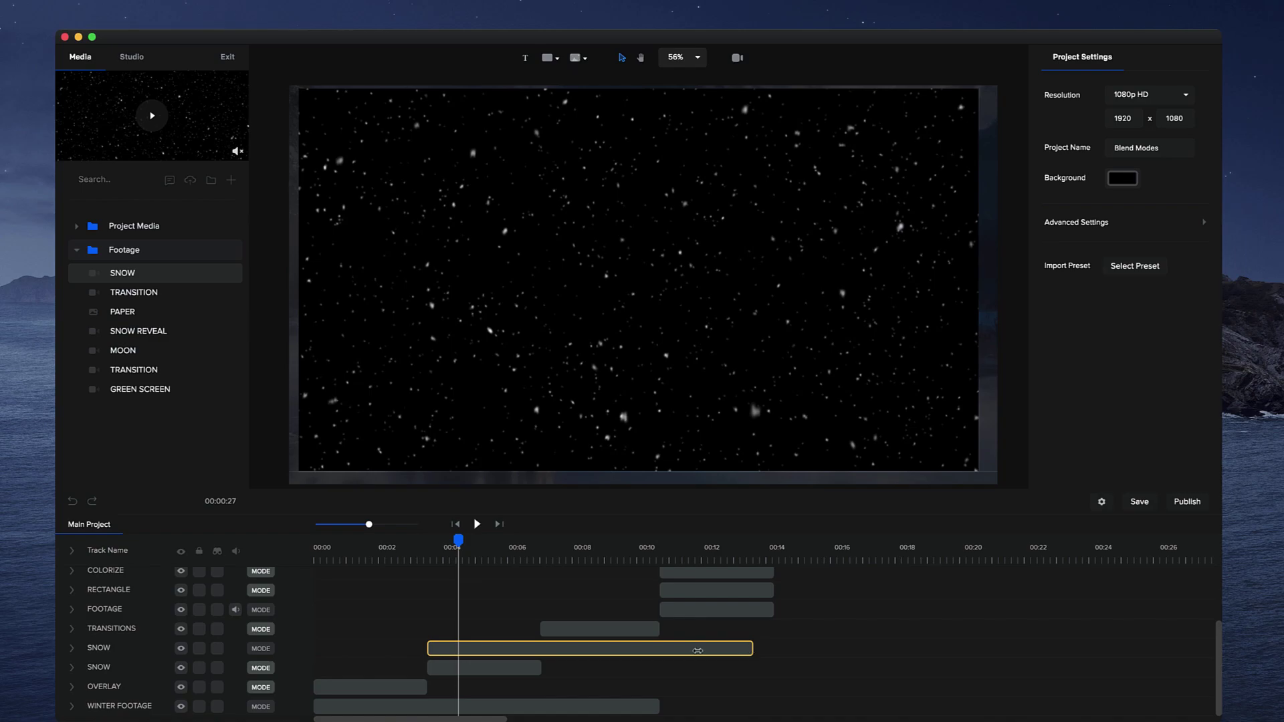
{"action": "left_click_drag", "start_coordinate": [698, 651], "coordinate": [541, 652]}
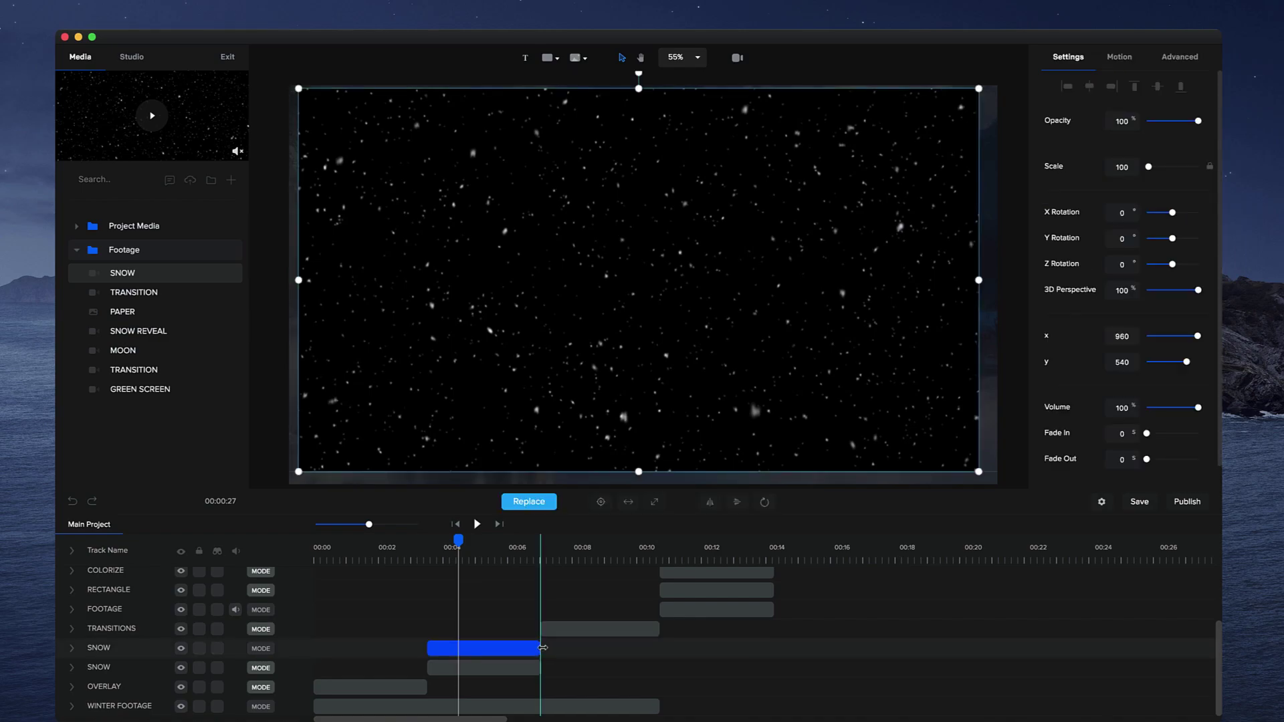
Step: Set the snow track's blend mode to Screen and preview the result
{"action": "left_click", "coordinate": [261, 648]}
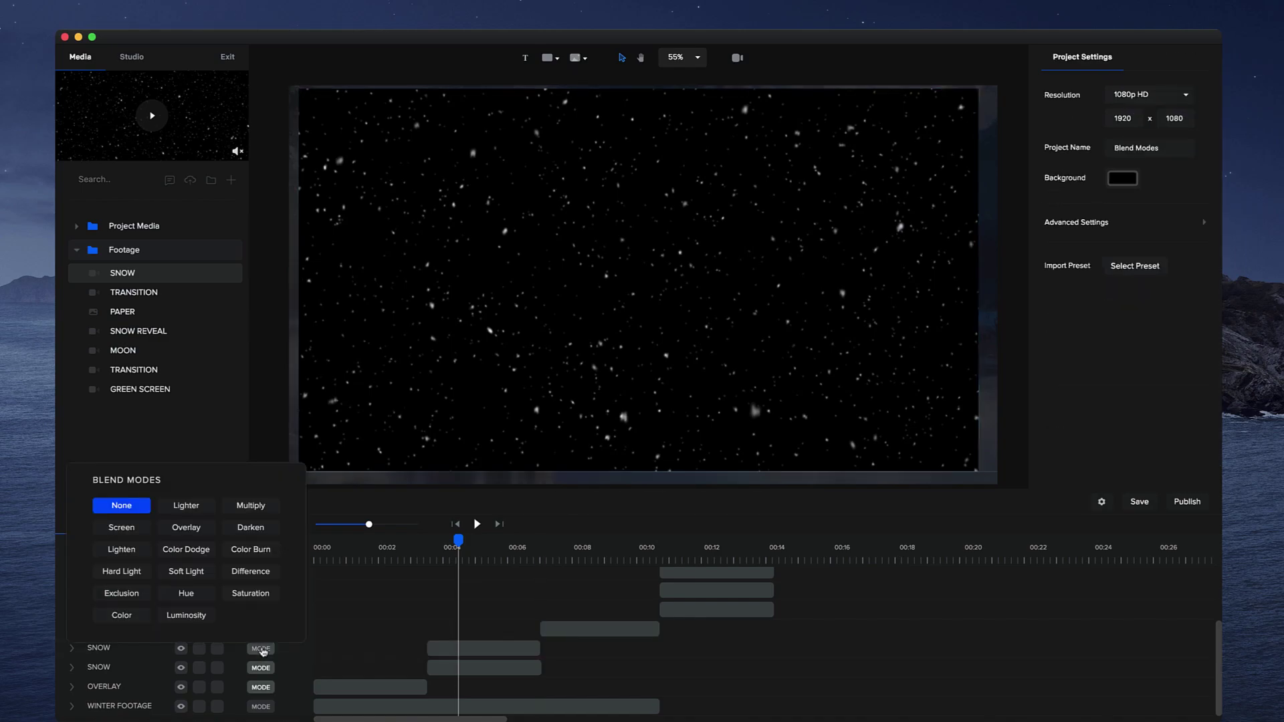
{"action": "left_click", "coordinate": [183, 669]}
{"action": "left_click", "coordinate": [130, 530]}
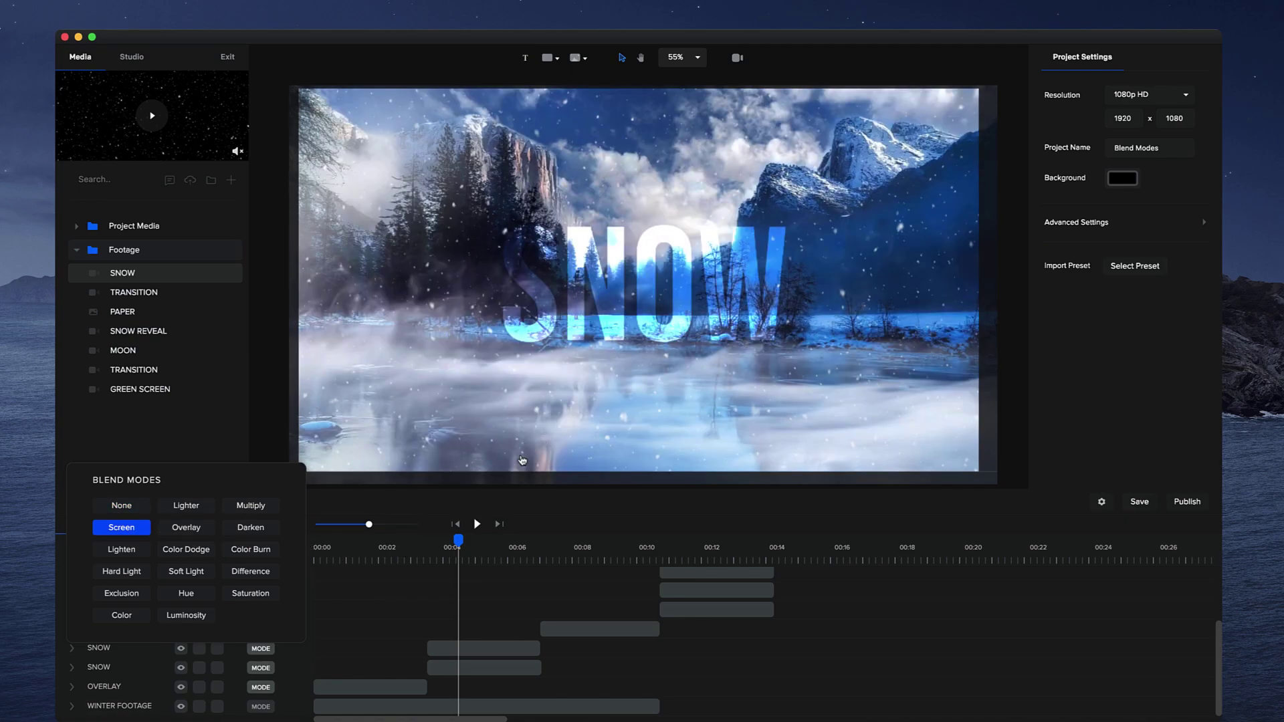
{"action": "left_click", "coordinate": [420, 547]}
{"action": "left_click", "coordinate": [477, 524]}
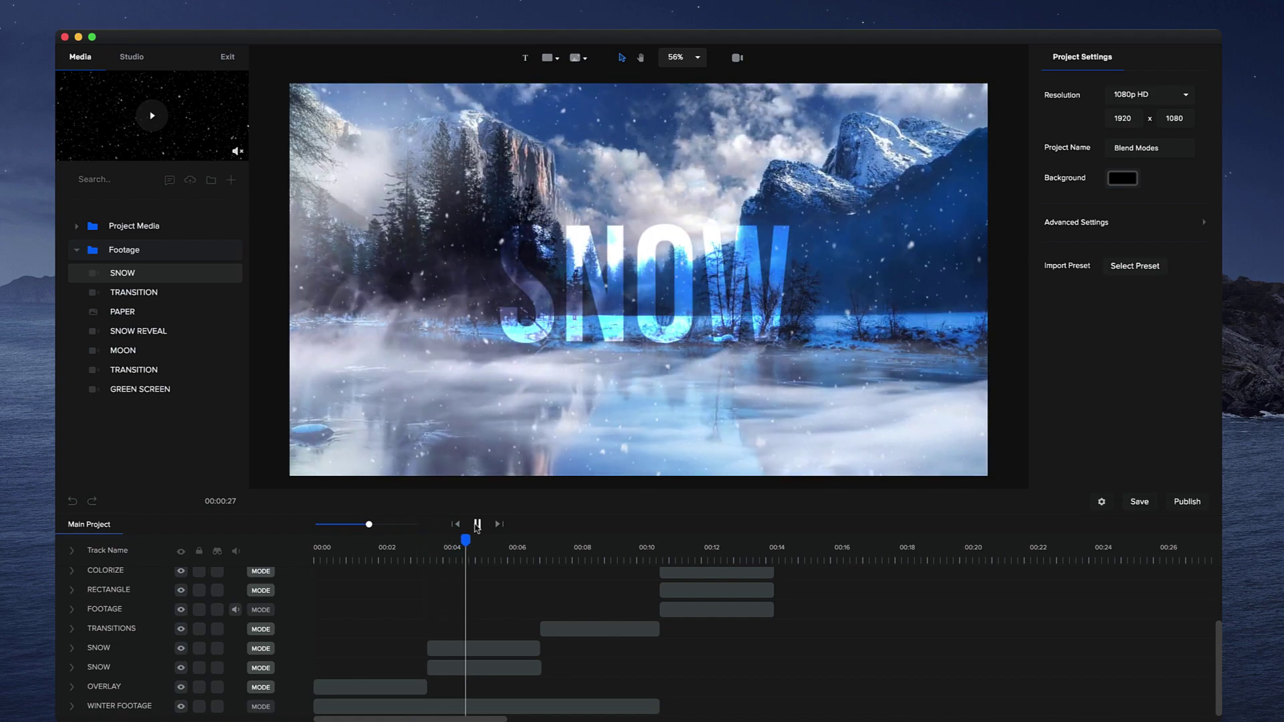
{"action": "left_click", "coordinate": [477, 524]}
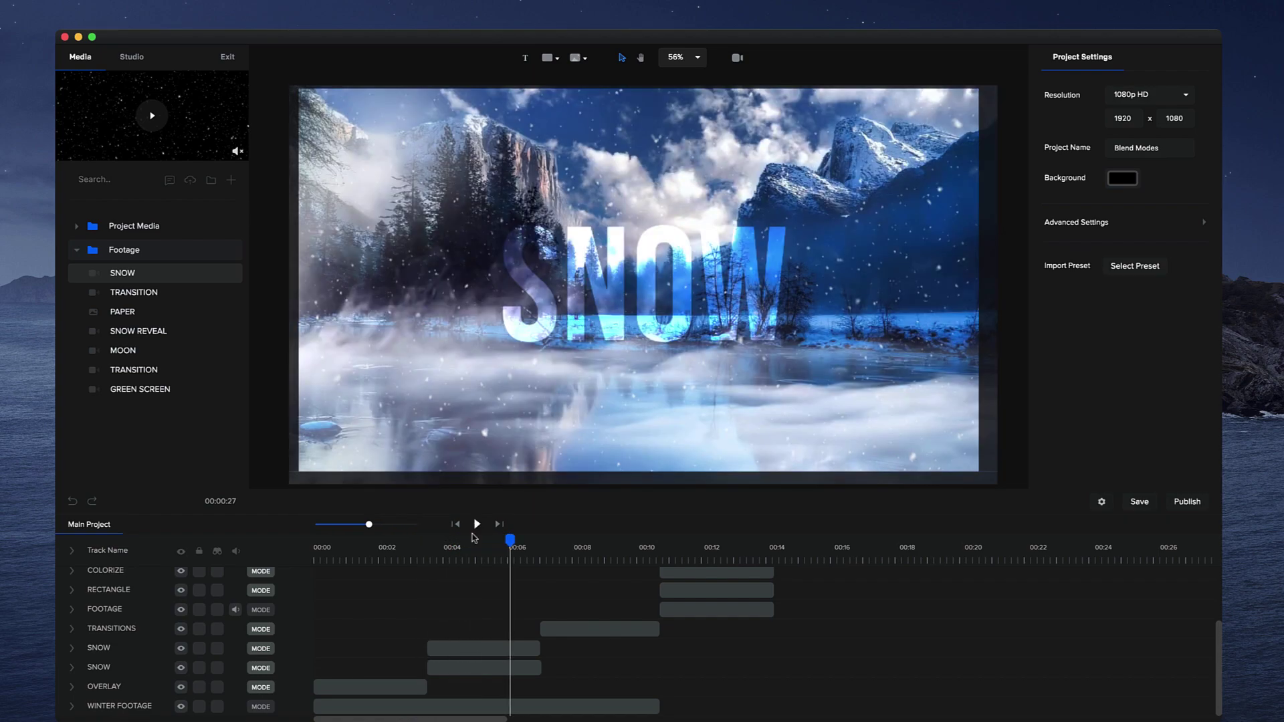
Step: Verify the snow clip's Screen blend mode and select the TRANSITIONS title clip
{"action": "left_click", "coordinate": [433, 649]}
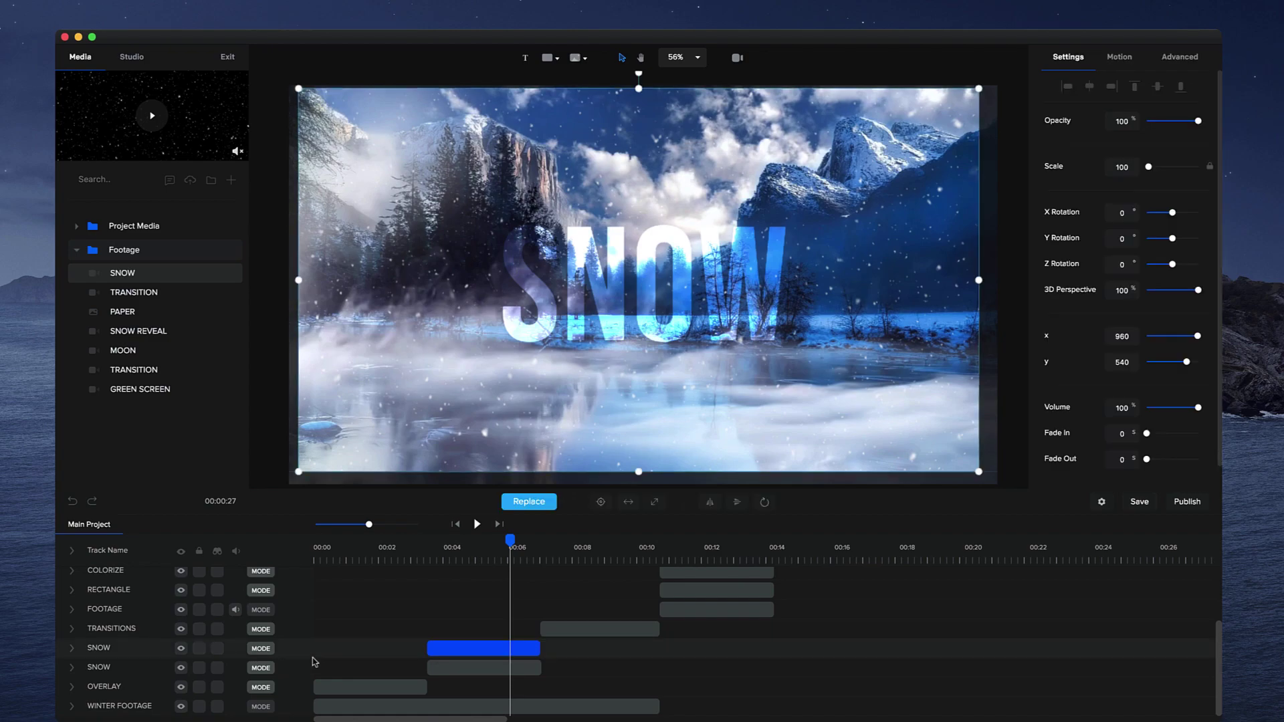
{"action": "left_click", "coordinate": [261, 648]}
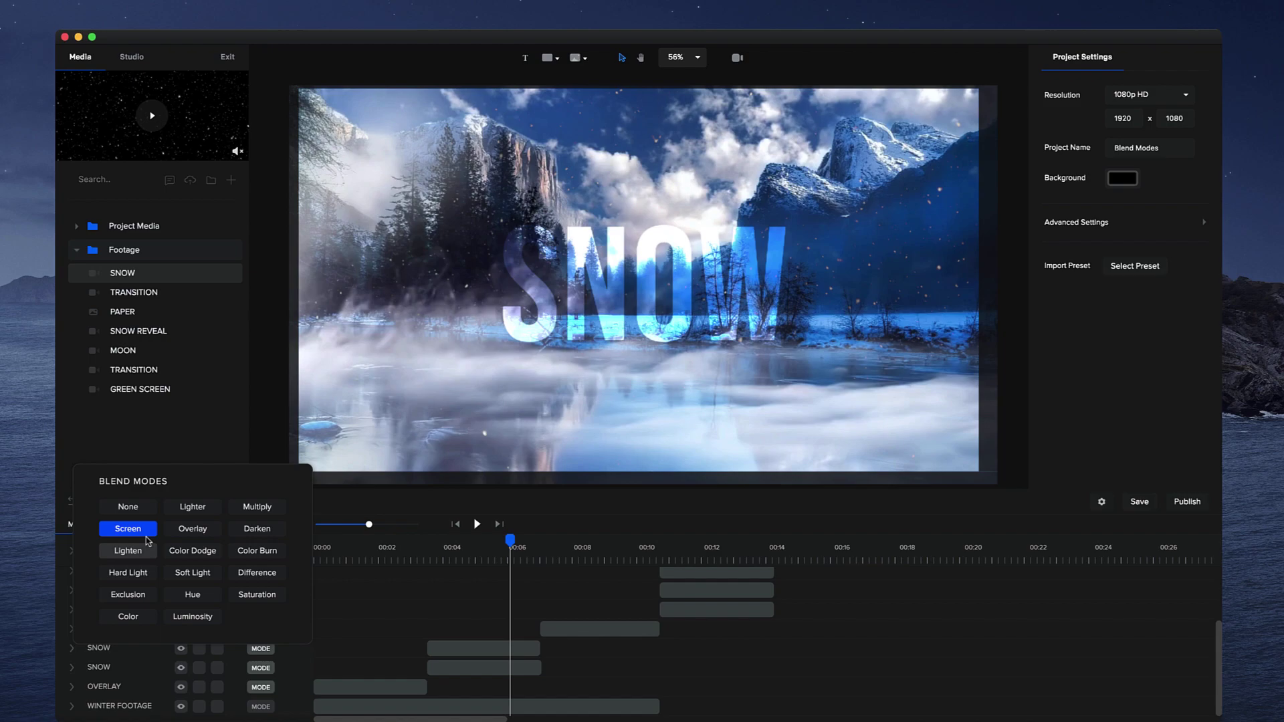
{"action": "left_click", "coordinate": [548, 553]}
{"action": "left_click", "coordinate": [592, 630]}
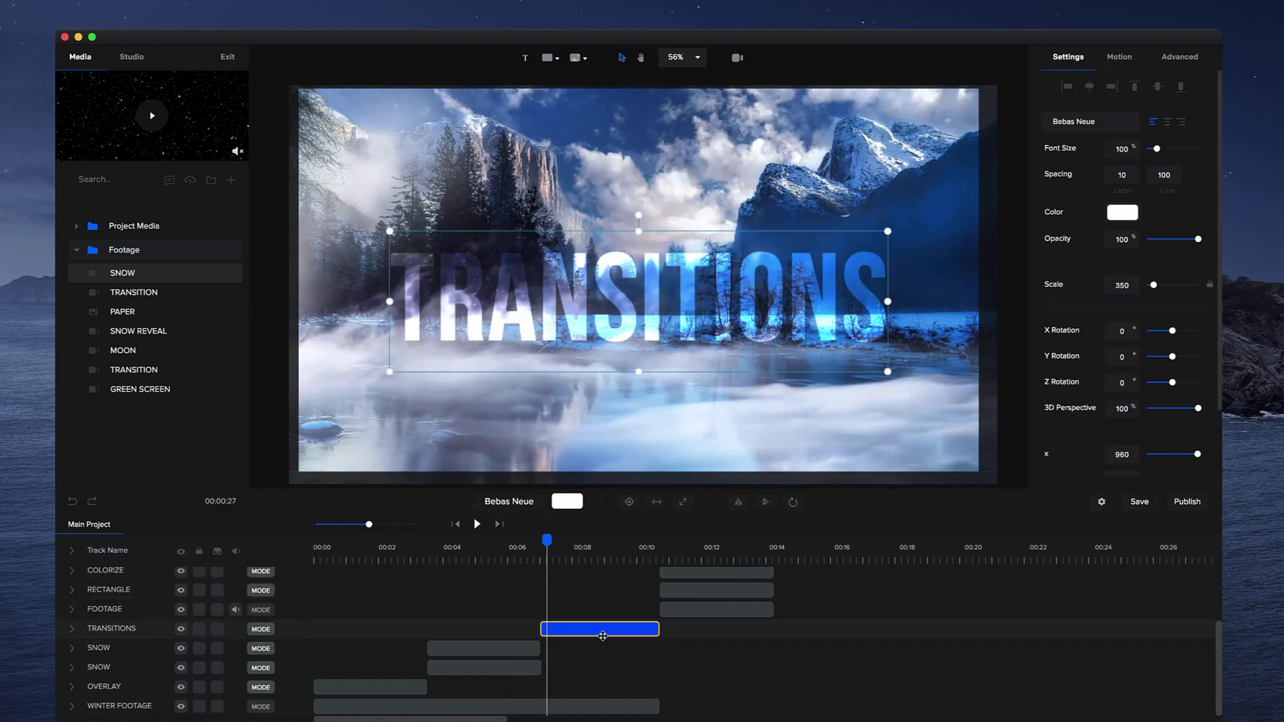
Step: Place the TRANSITION clip ending at 00:10, with its track below FOOTAGE
{"action": "left_click", "coordinate": [171, 292]}
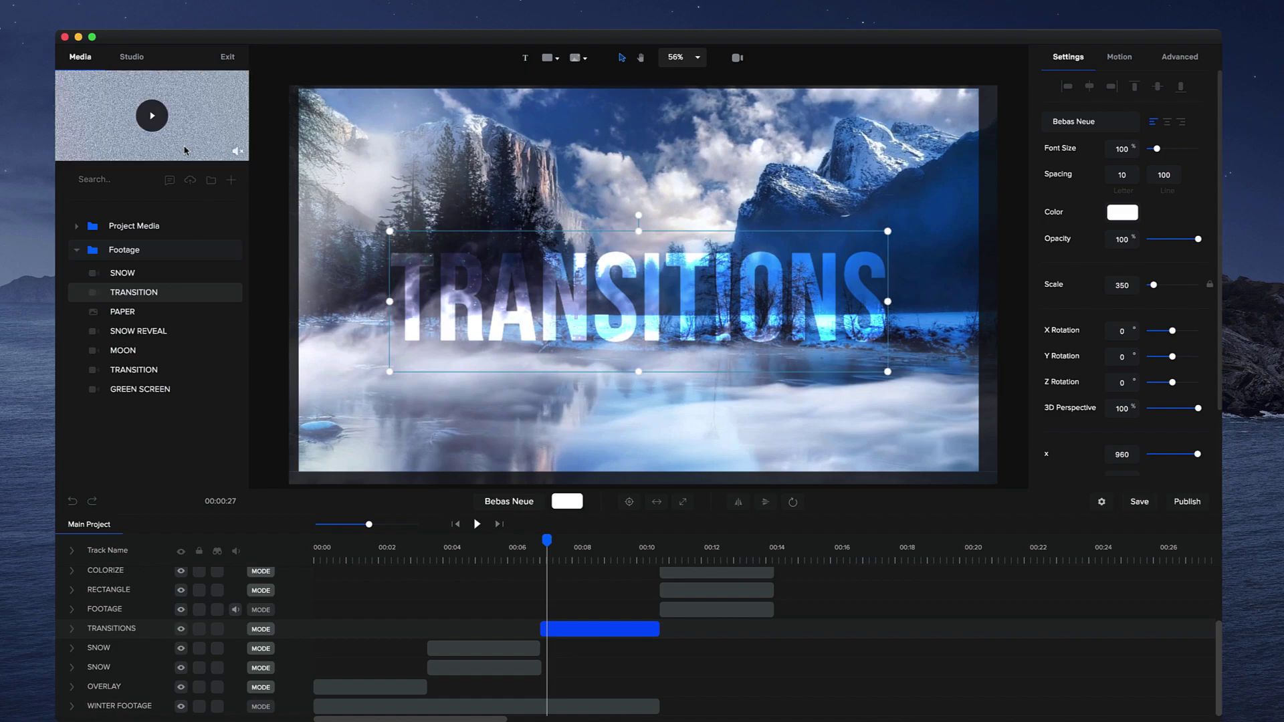
{"action": "left_click", "coordinate": [154, 127]}
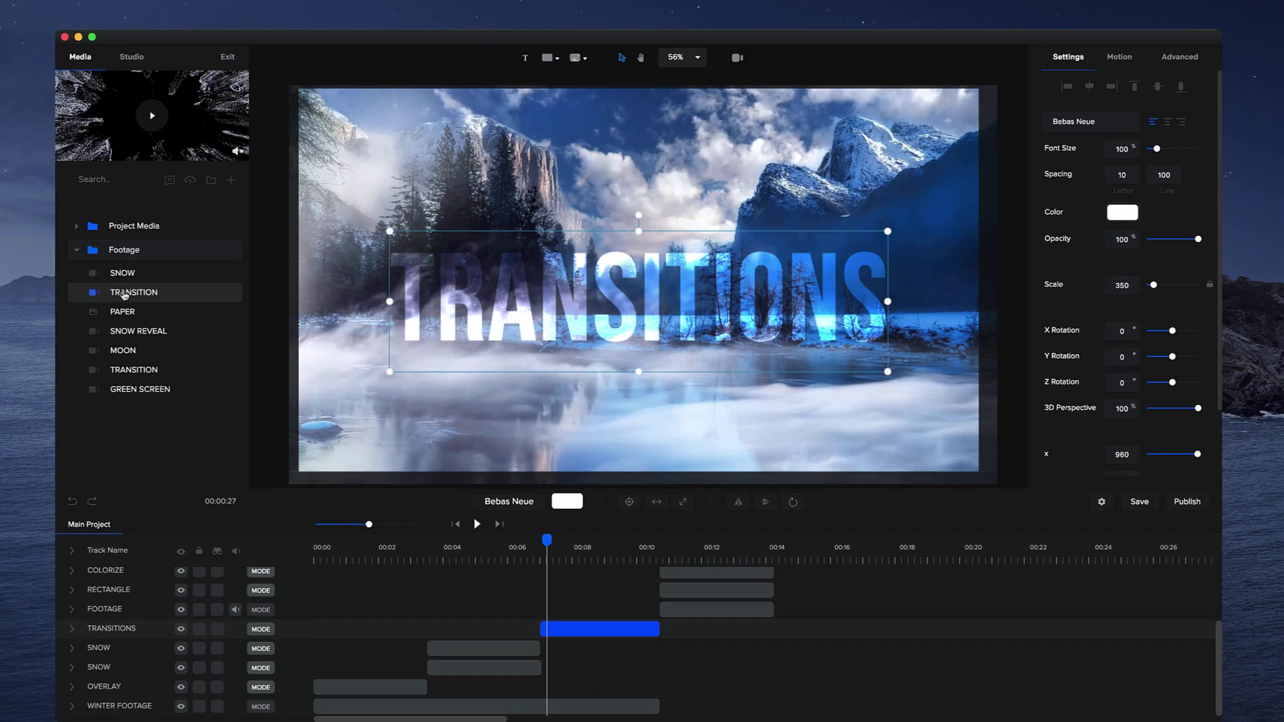
{"action": "left_click_drag", "start_coordinate": [125, 294], "coordinate": [644, 427]}
{"action": "left_click_drag", "start_coordinate": [600, 594], "coordinate": [586, 594]}
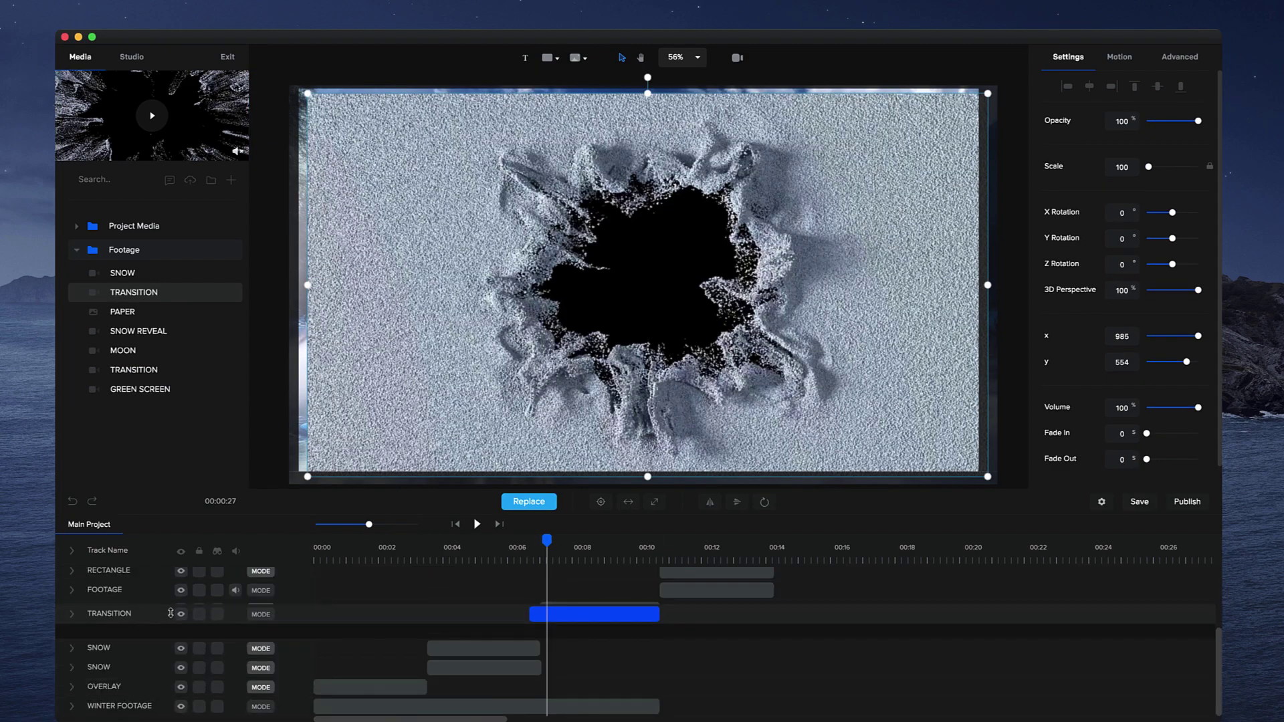
{"action": "left_click_drag", "start_coordinate": [138, 591], "coordinate": [604, 615]}
Step: Centre the TRANSITION hole clip, blend it with Screen, and play it back
{"action": "left_click", "coordinate": [607, 610]}
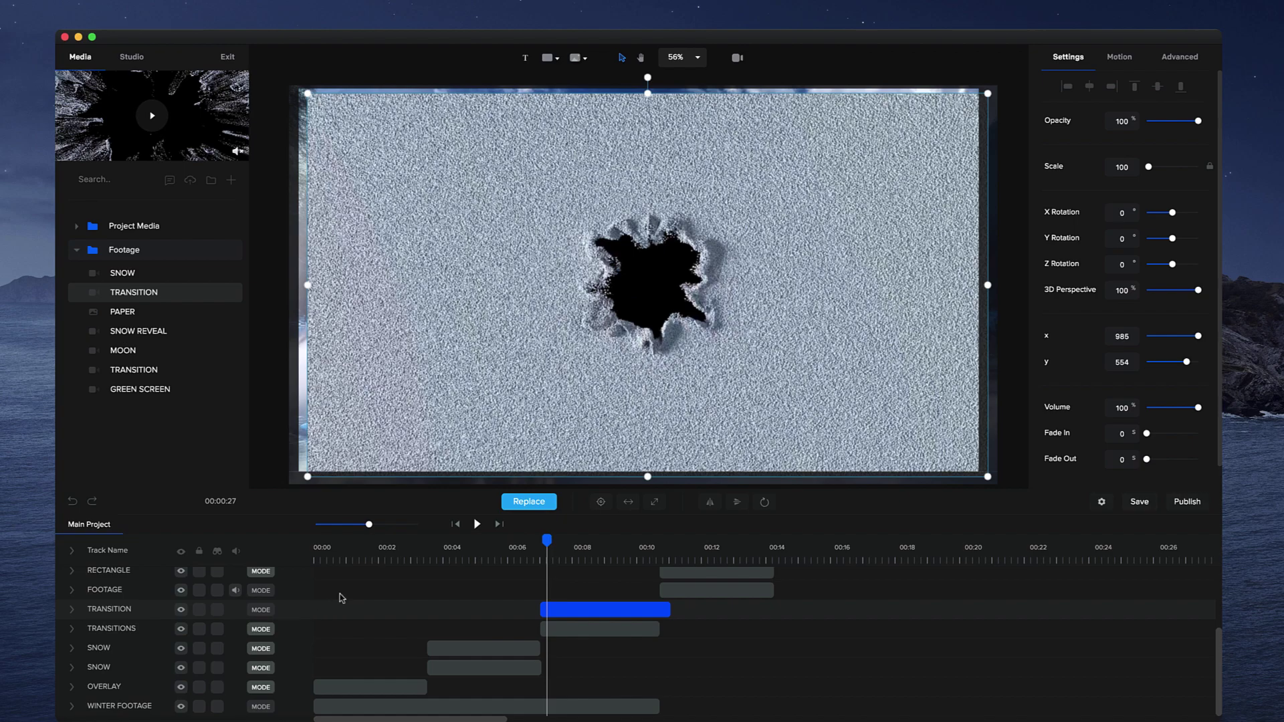
{"action": "left_click", "coordinate": [654, 502]}
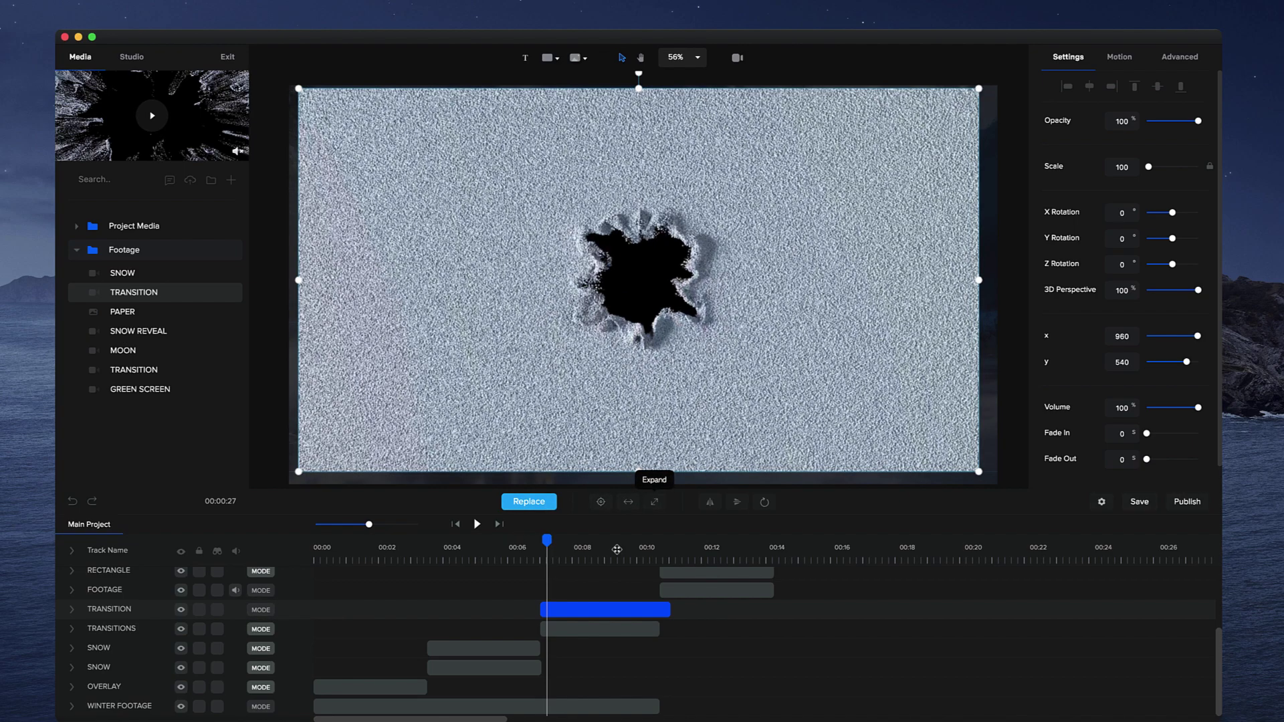
{"action": "left_click", "coordinate": [260, 609]}
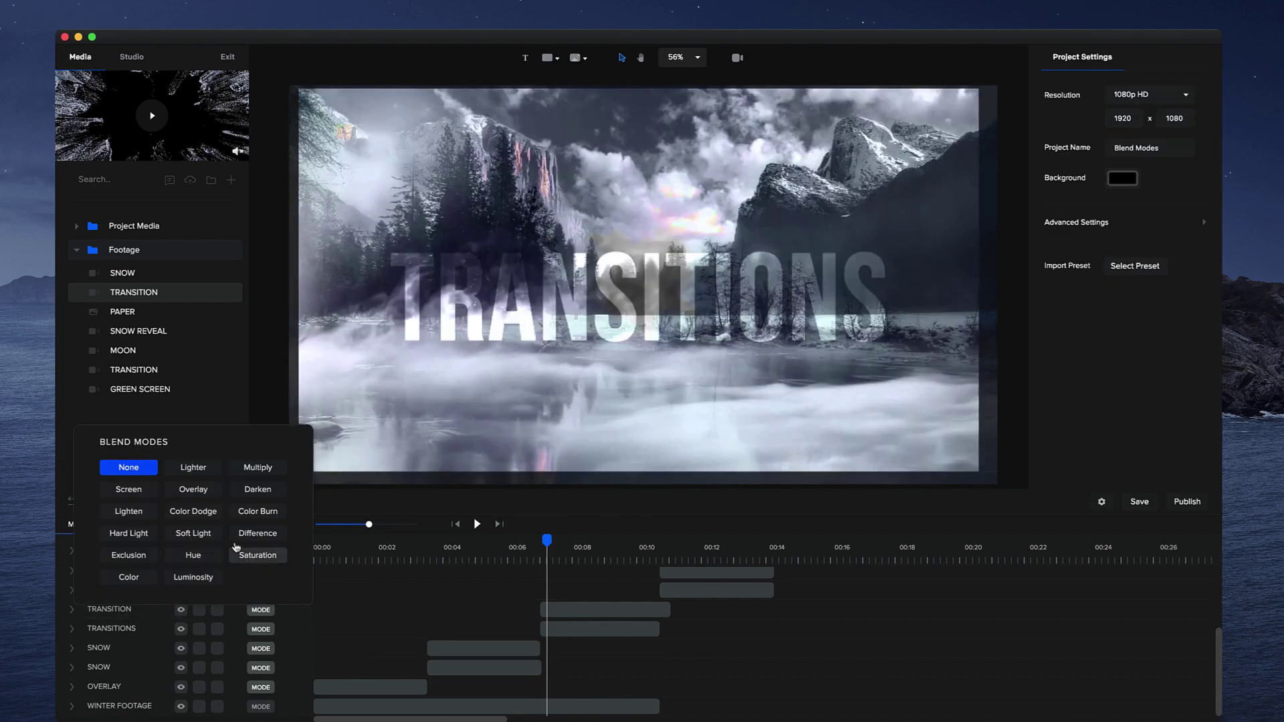
{"action": "left_click", "coordinate": [128, 488]}
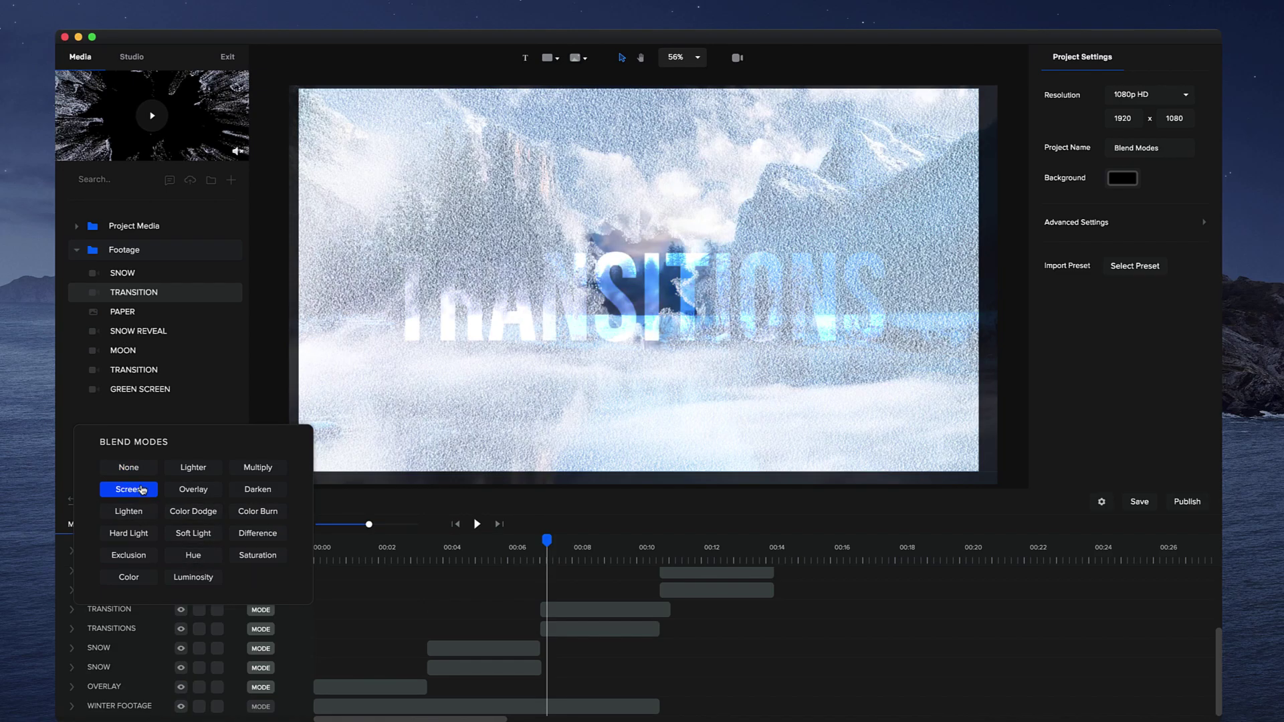
{"action": "left_click", "coordinate": [527, 543]}
{"action": "left_click", "coordinate": [478, 524]}
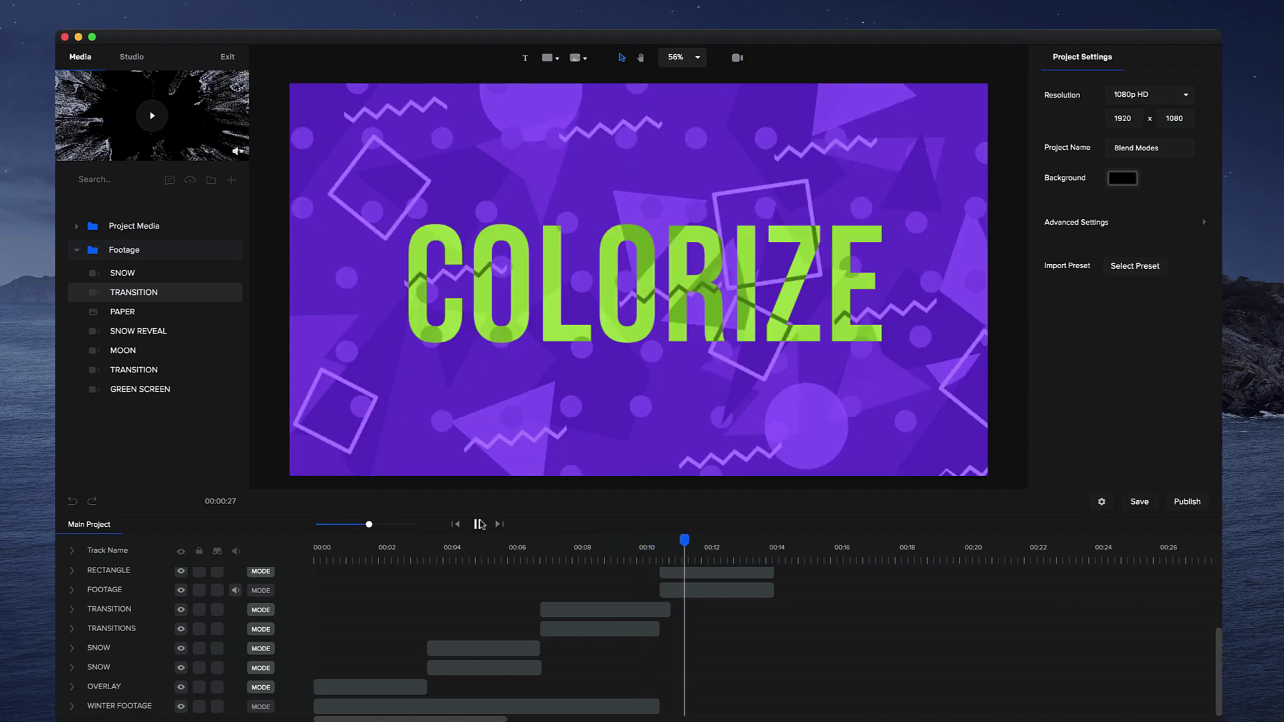
Step: Pause at the COLORIZE scene and hide the RECTANGLE layer
{"action": "left_click", "coordinate": [479, 524]}
{"action": "left_click", "coordinate": [742, 590]}
{"action": "scroll", "coordinate": [742, 590], "scroll_direction": "up", "scroll_amount": 3}
{"action": "left_click", "coordinate": [712, 614]}
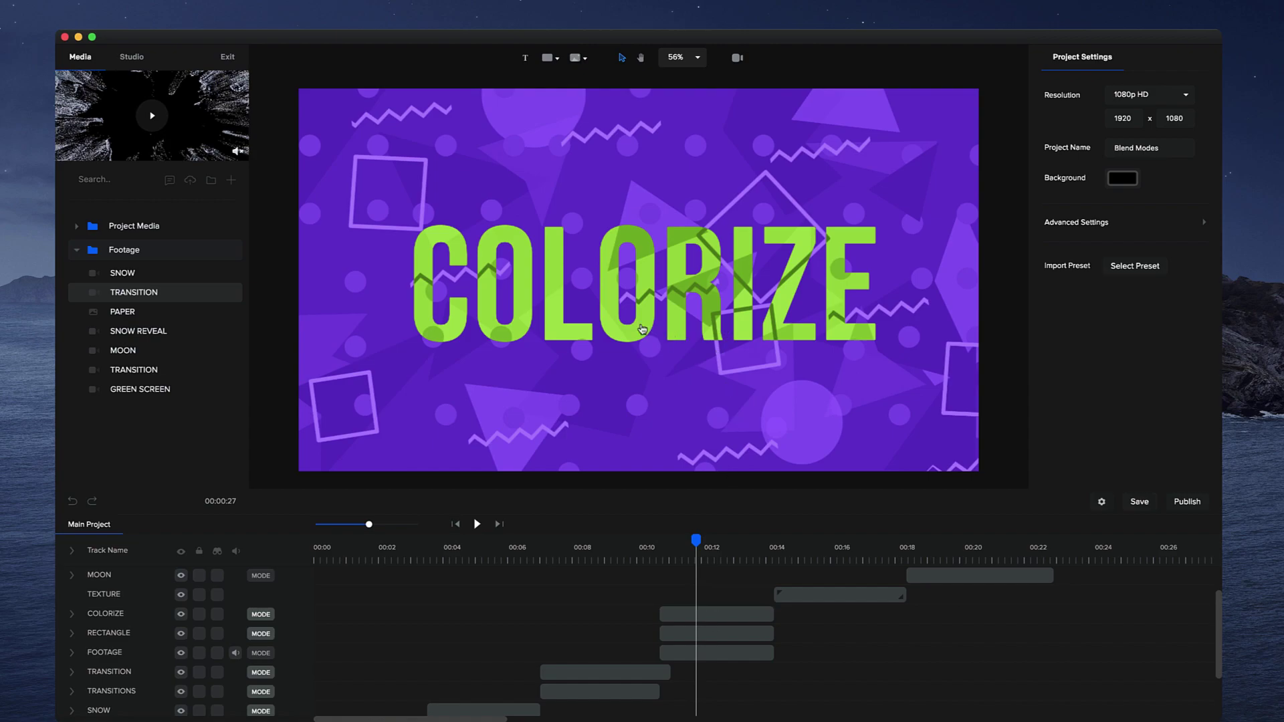
{"action": "left_click", "coordinate": [687, 614]}
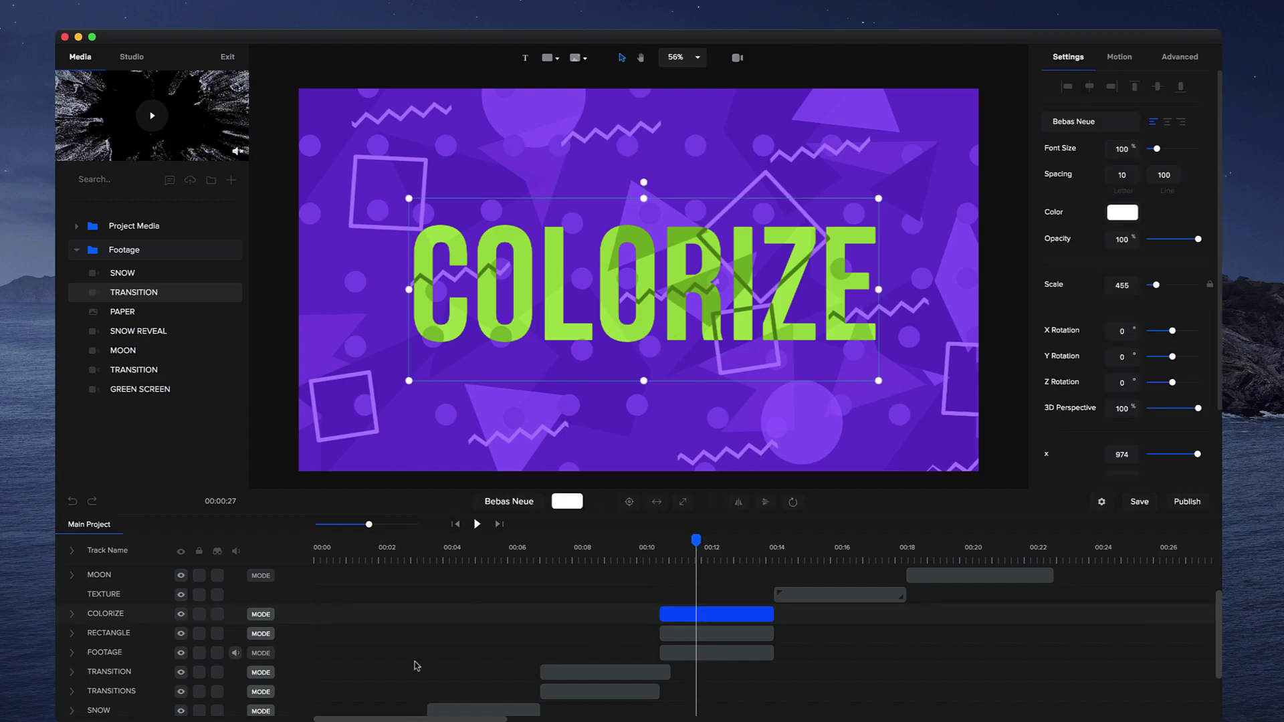
{"action": "left_click", "coordinate": [102, 634]}
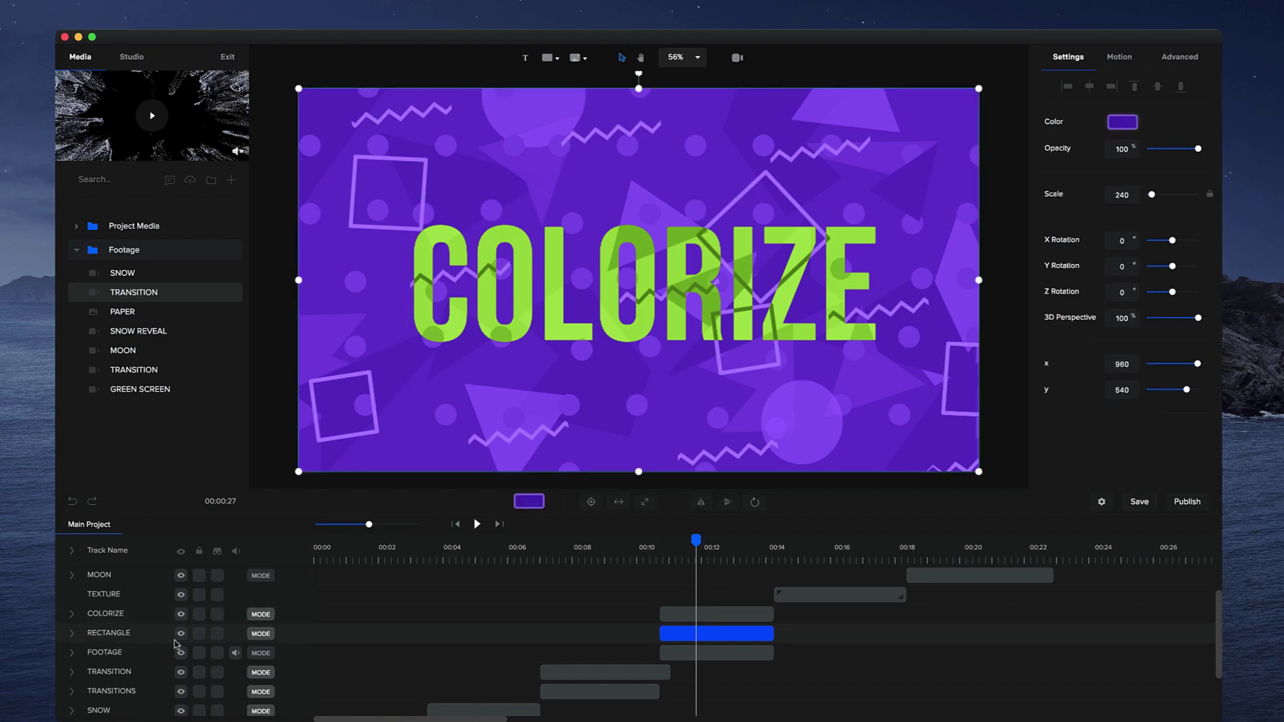
{"action": "left_click", "coordinate": [181, 635]}
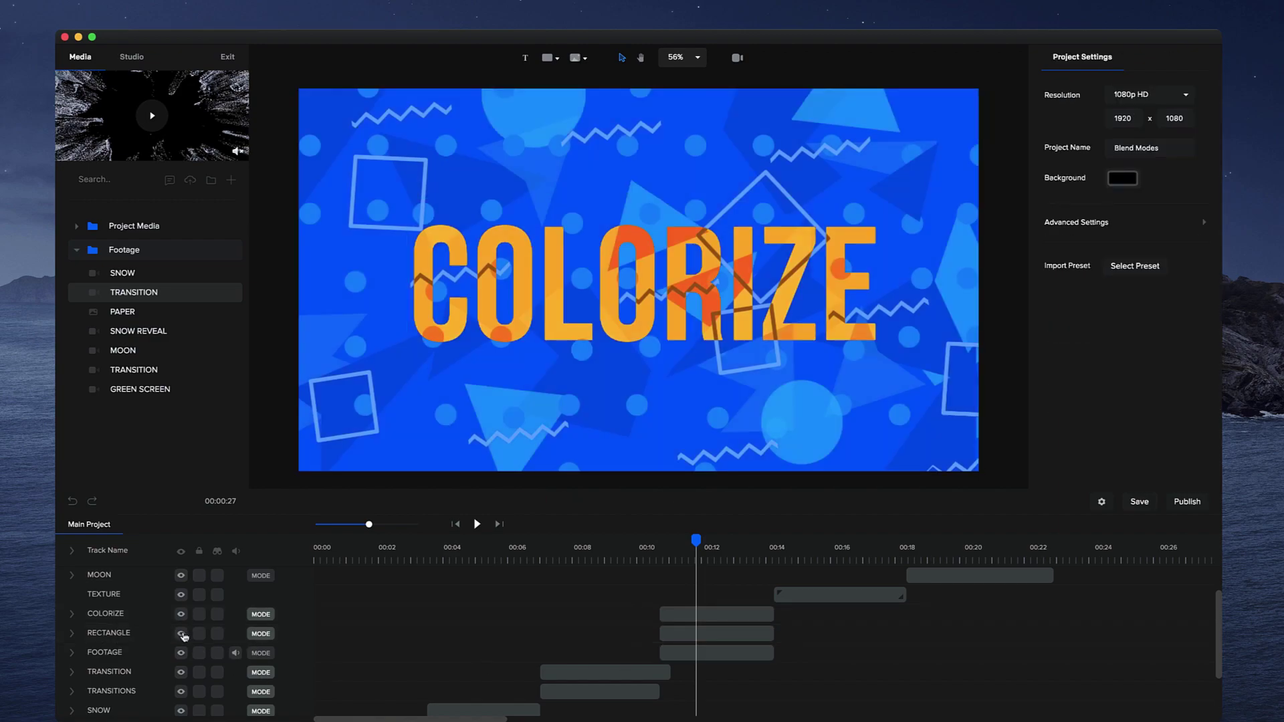
Step: Save the project and reselect the RECTANGLE clip
{"action": "left_click", "coordinate": [728, 652]}
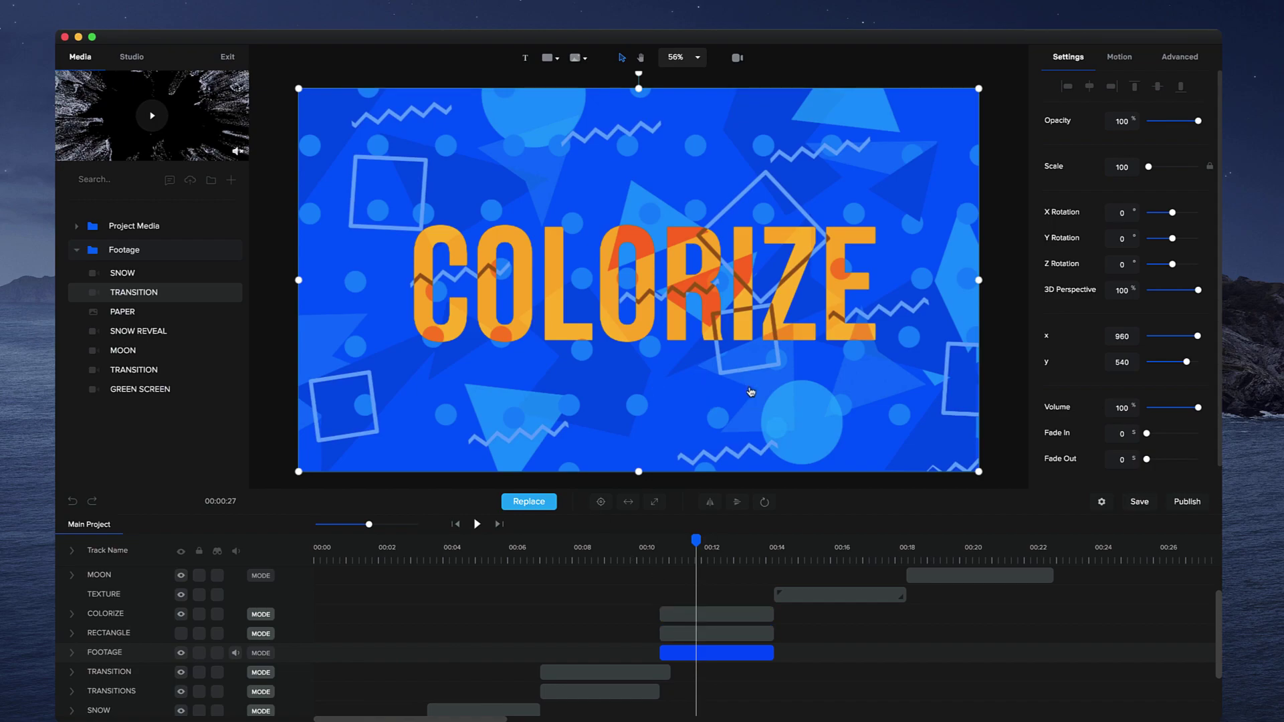
{"action": "key", "text": "super+s"}
{"action": "left_click", "coordinate": [703, 637]}
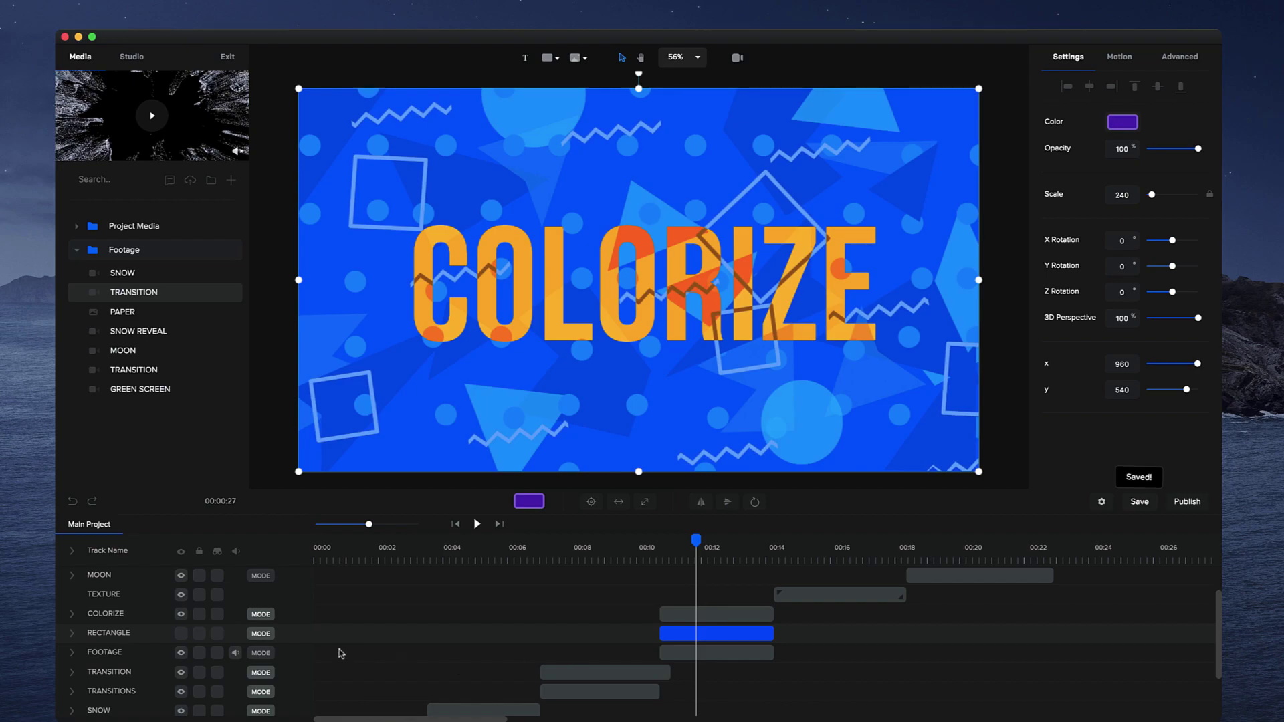
Step: Add a full-frame rectangle shape and move its track below COLORIZE
{"action": "left_click", "coordinate": [548, 58]}
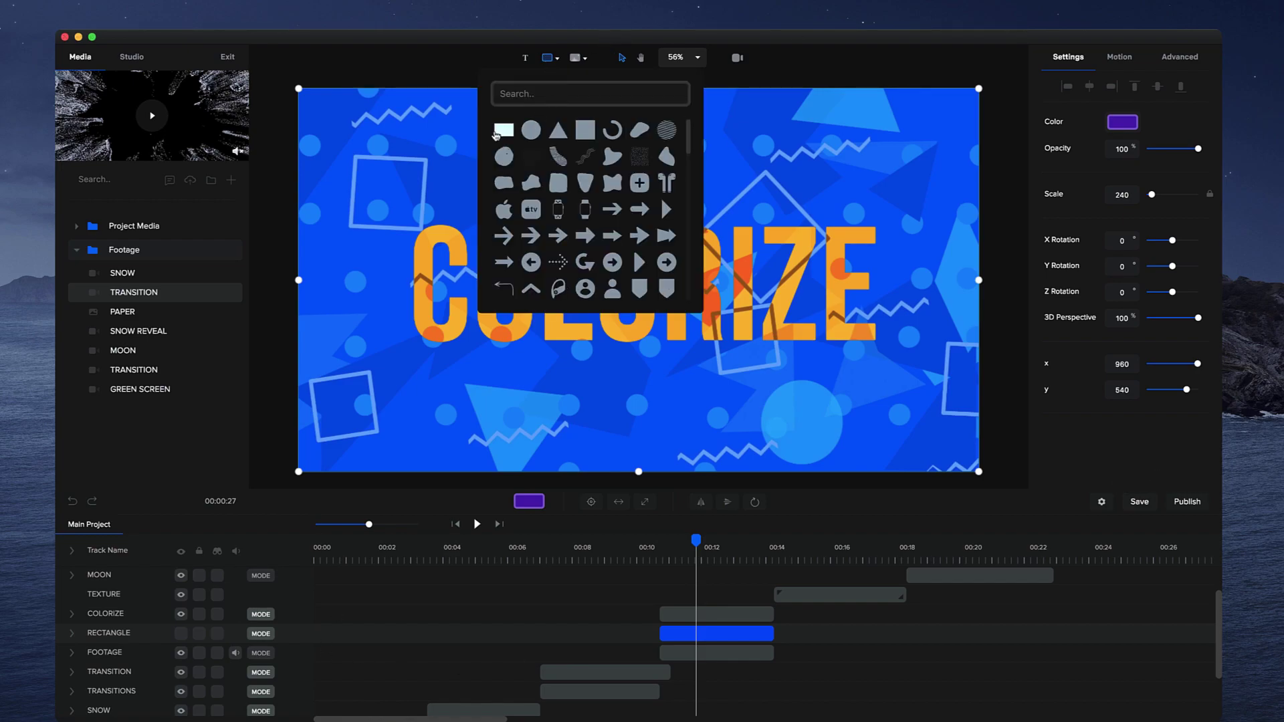
{"action": "left_click", "coordinate": [503, 129]}
{"action": "left_click", "coordinate": [618, 502]}
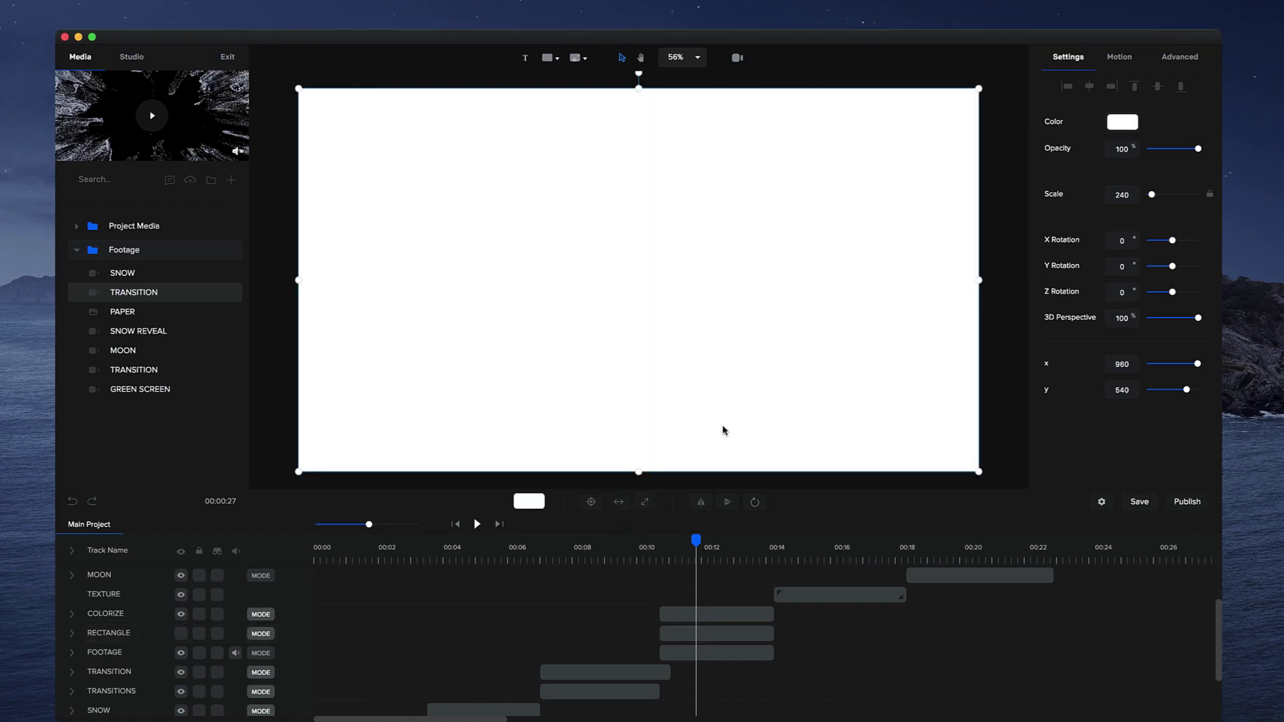
{"action": "scroll", "coordinate": [703, 613], "scroll_direction": "up", "scroll_amount": 3}
{"action": "left_click_drag", "start_coordinate": [727, 577], "coordinate": [691, 577]}
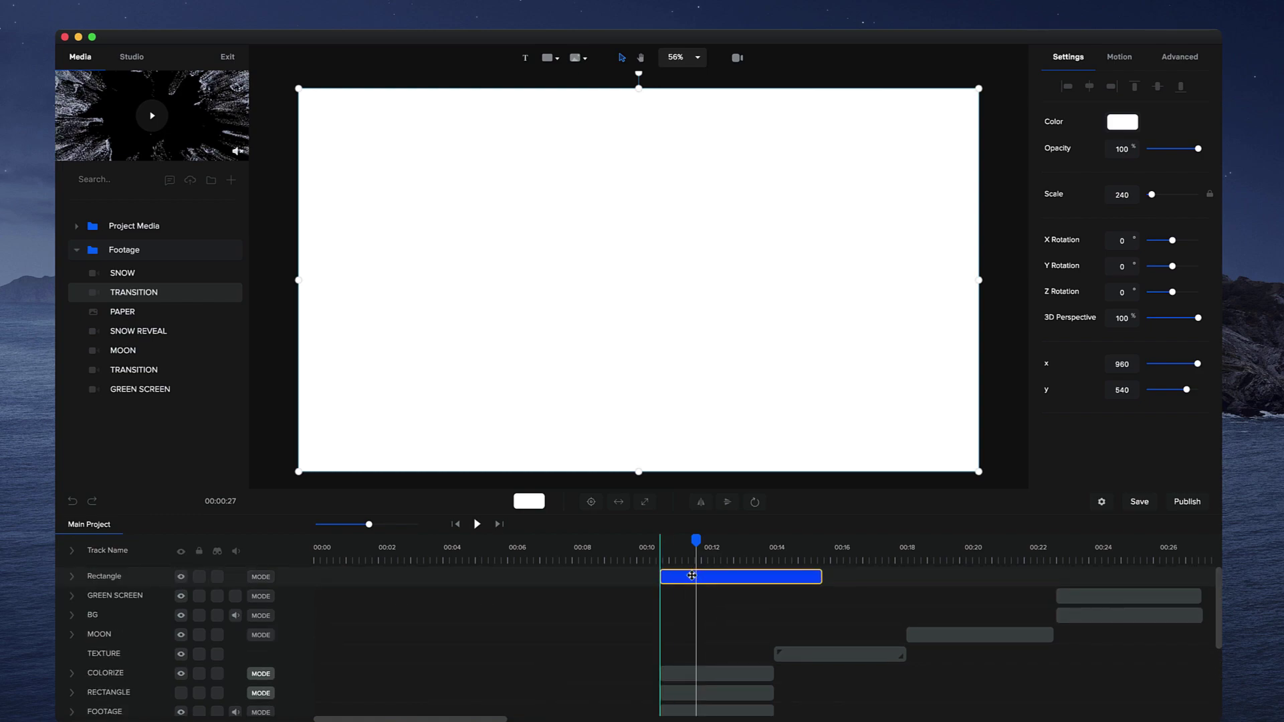
{"action": "left_click_drag", "start_coordinate": [105, 580], "coordinate": [159, 690]}
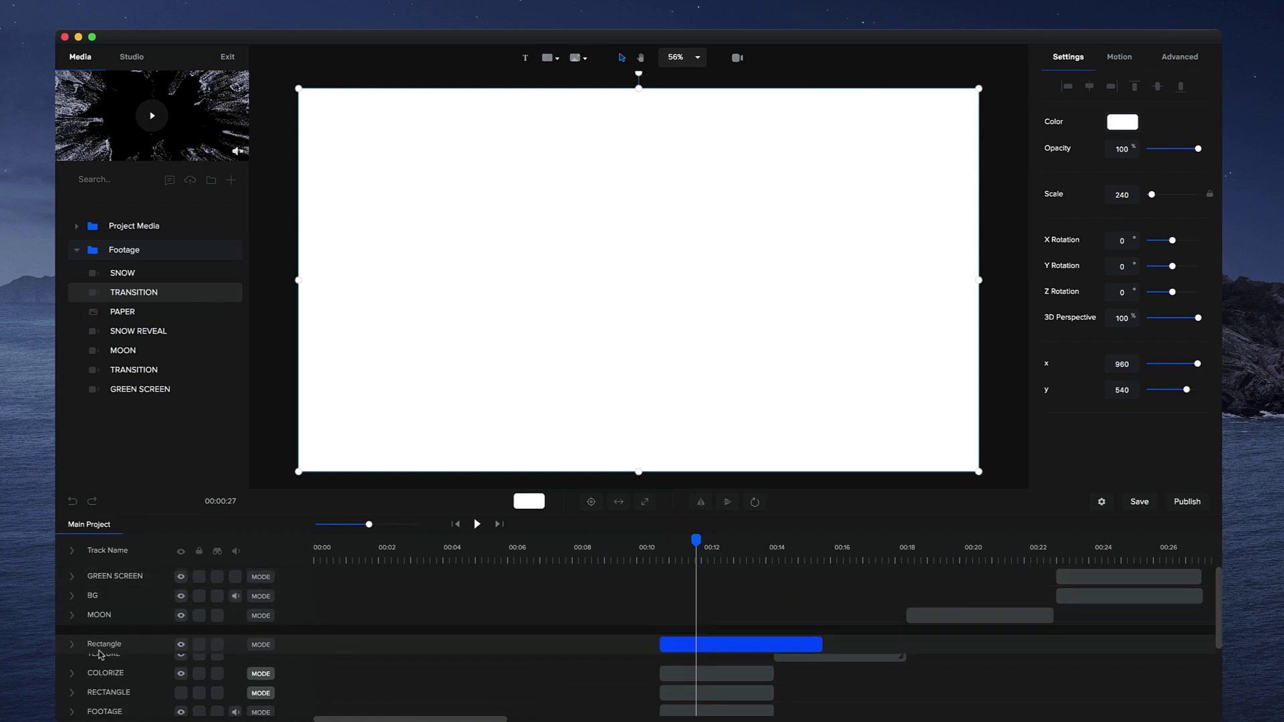
Step: Delete the old RECTANGLE track and start renaming the new Rectangle track
{"action": "left_click", "coordinate": [118, 693]}
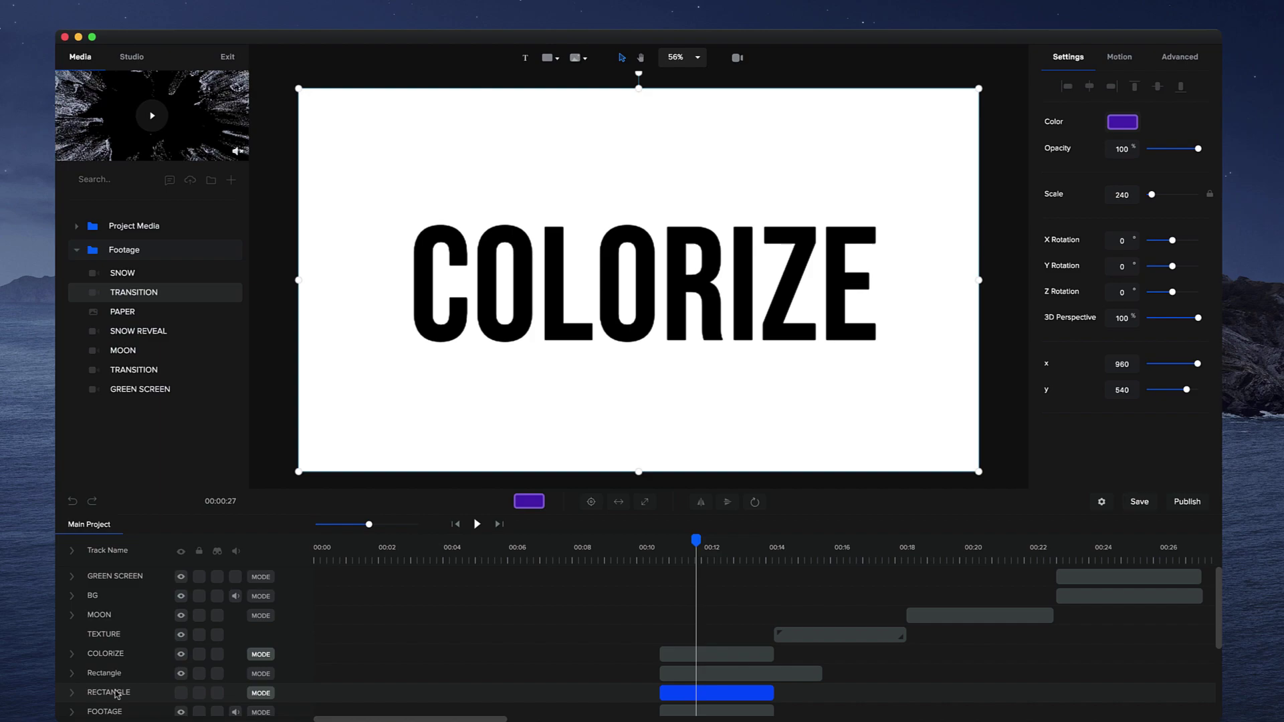
{"action": "key", "text": "Delete"}
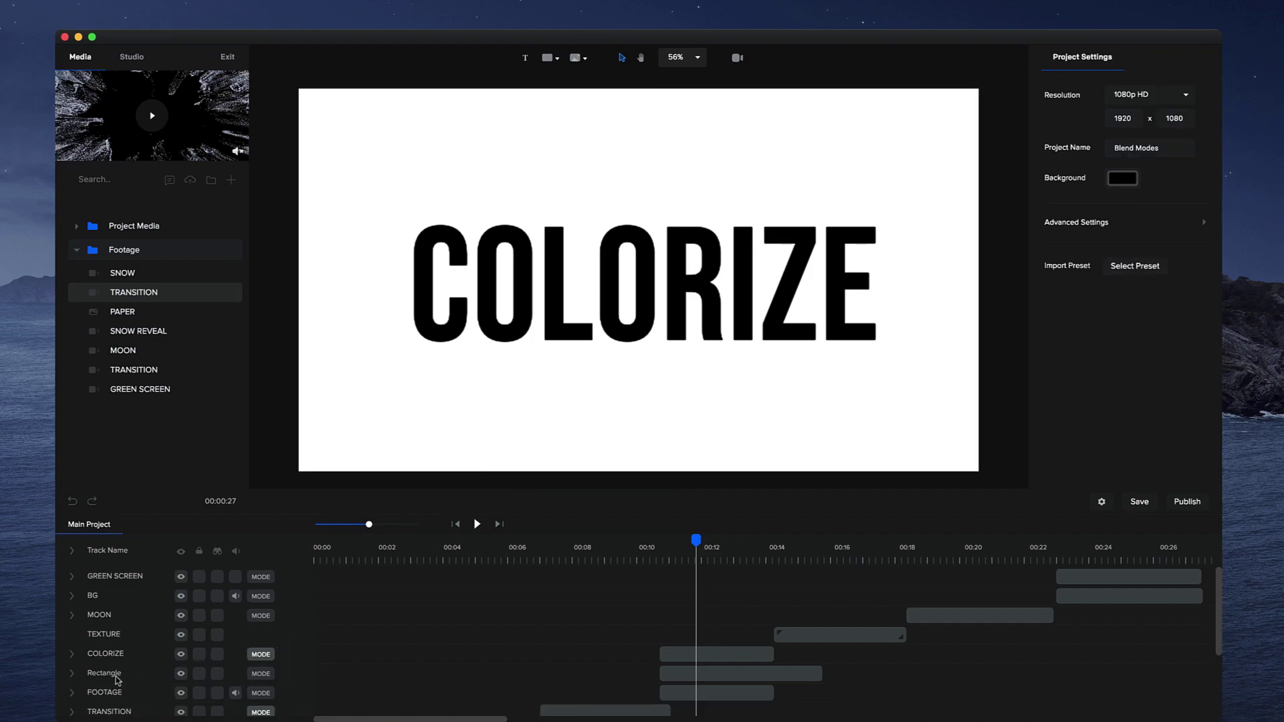
{"action": "left_click", "coordinate": [120, 673]}
{"action": "double_click", "coordinate": [118, 677]}
{"action": "type", "text": "c"}
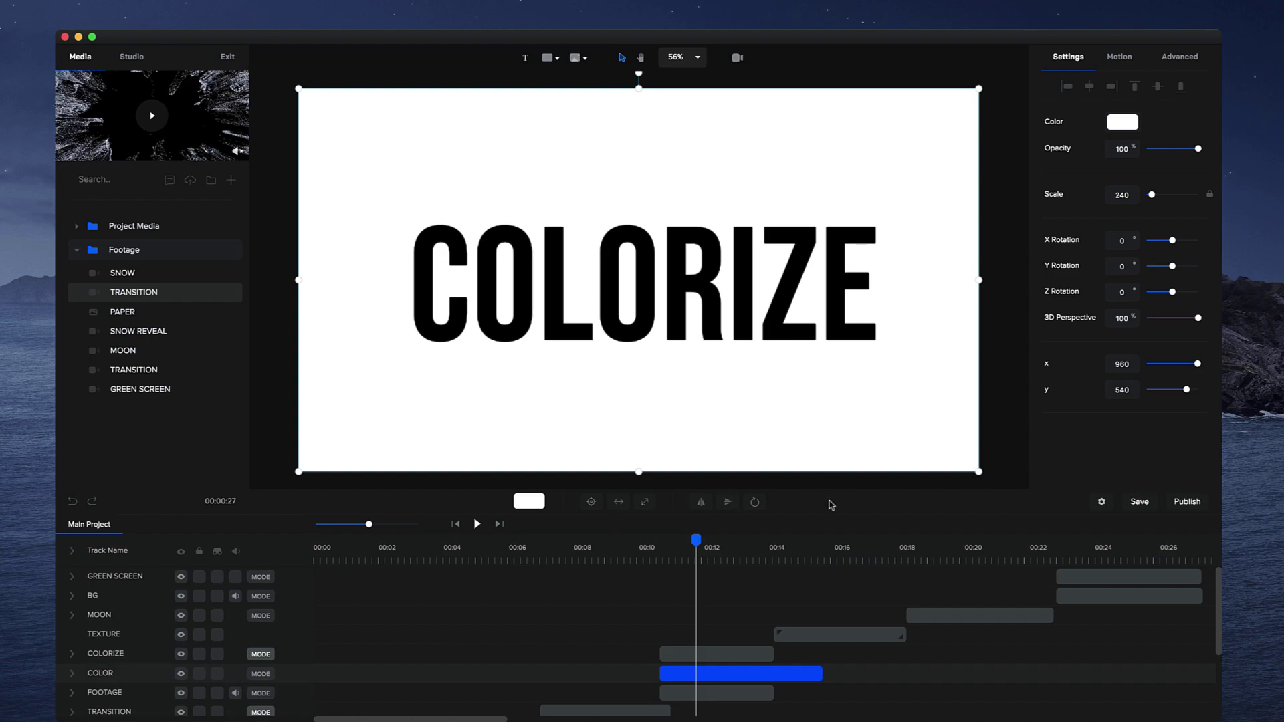
Step: Fill the COLOR layer with the purple favourite and blend it in Color mode
{"action": "left_click", "coordinate": [1124, 127]}
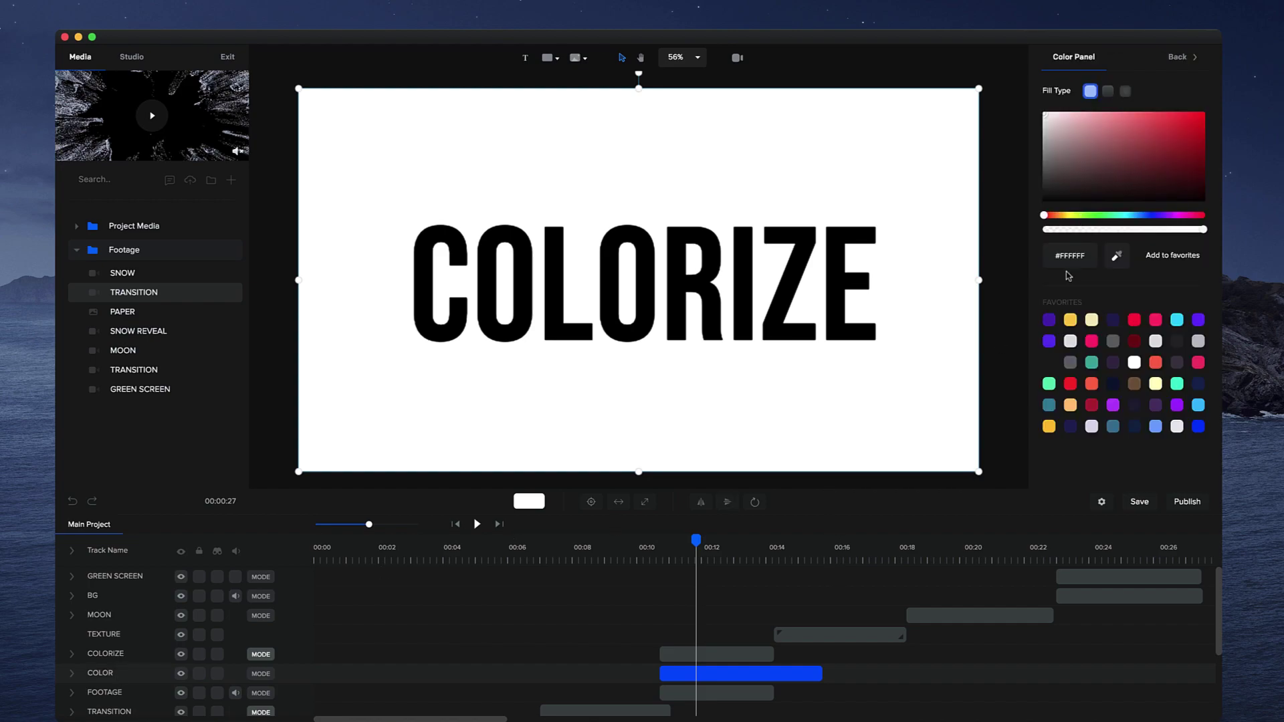
{"action": "left_click", "coordinate": [1049, 321]}
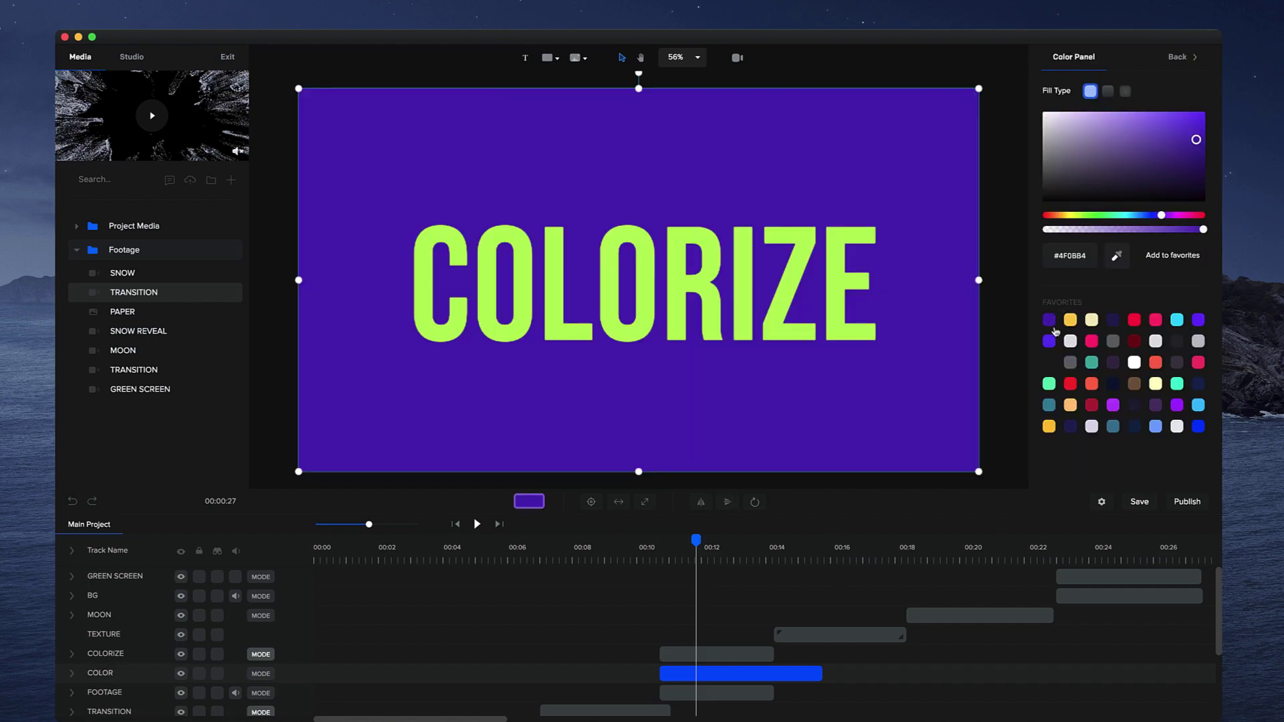
{"action": "left_click", "coordinate": [260, 674]}
{"action": "left_click", "coordinate": [105, 647]}
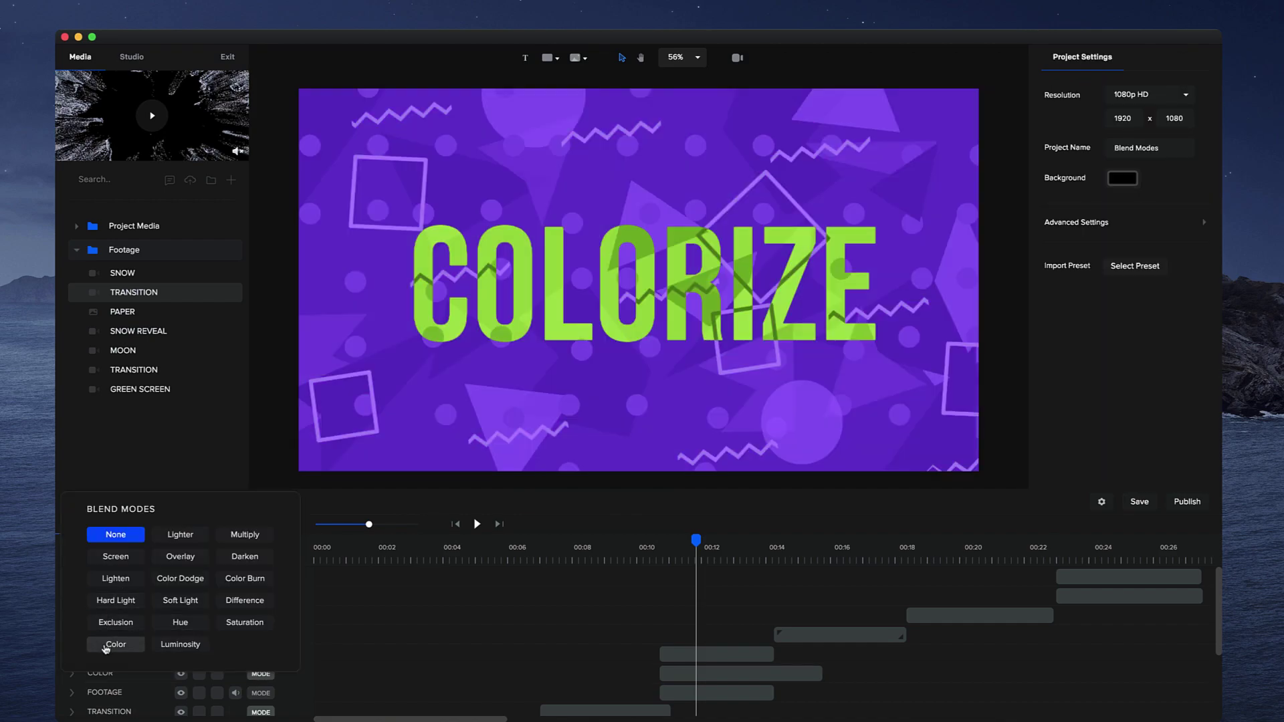
{"action": "left_click", "coordinate": [105, 647]}
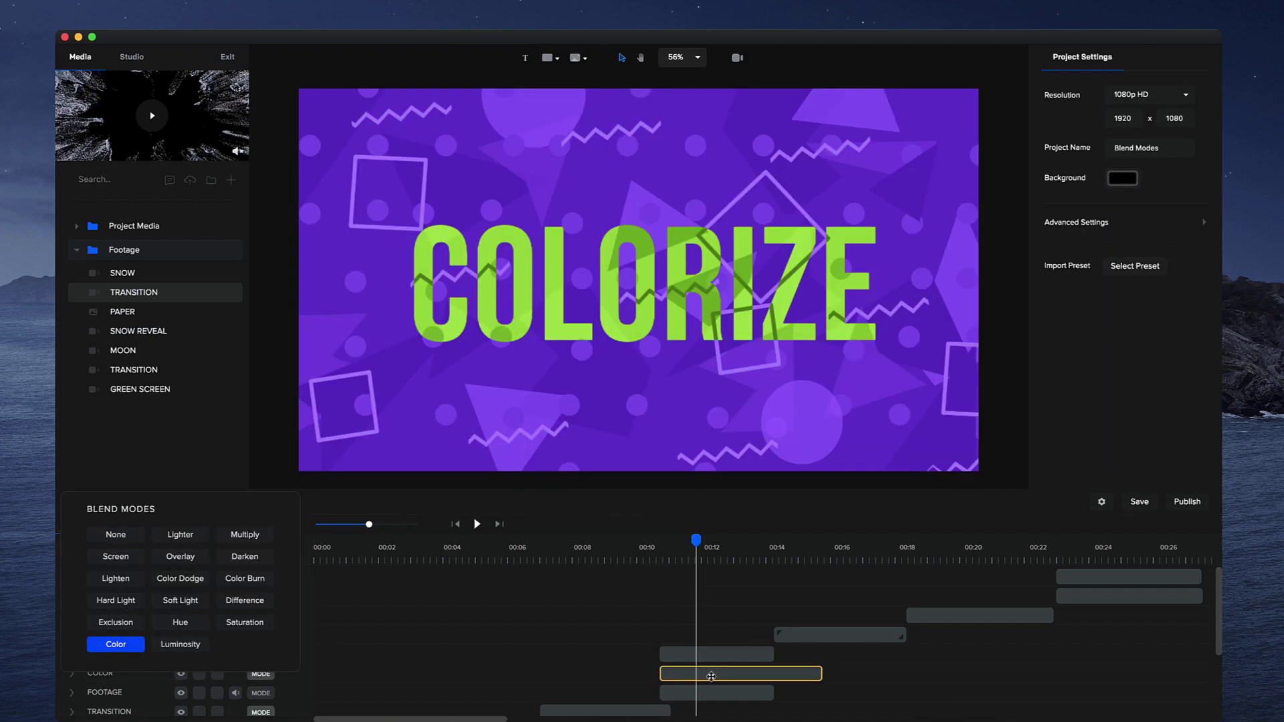
{"action": "left_click", "coordinate": [710, 675]}
Step: Hide and reshow the COLOR layer to compare the tint
{"action": "left_click", "coordinate": [181, 674]}
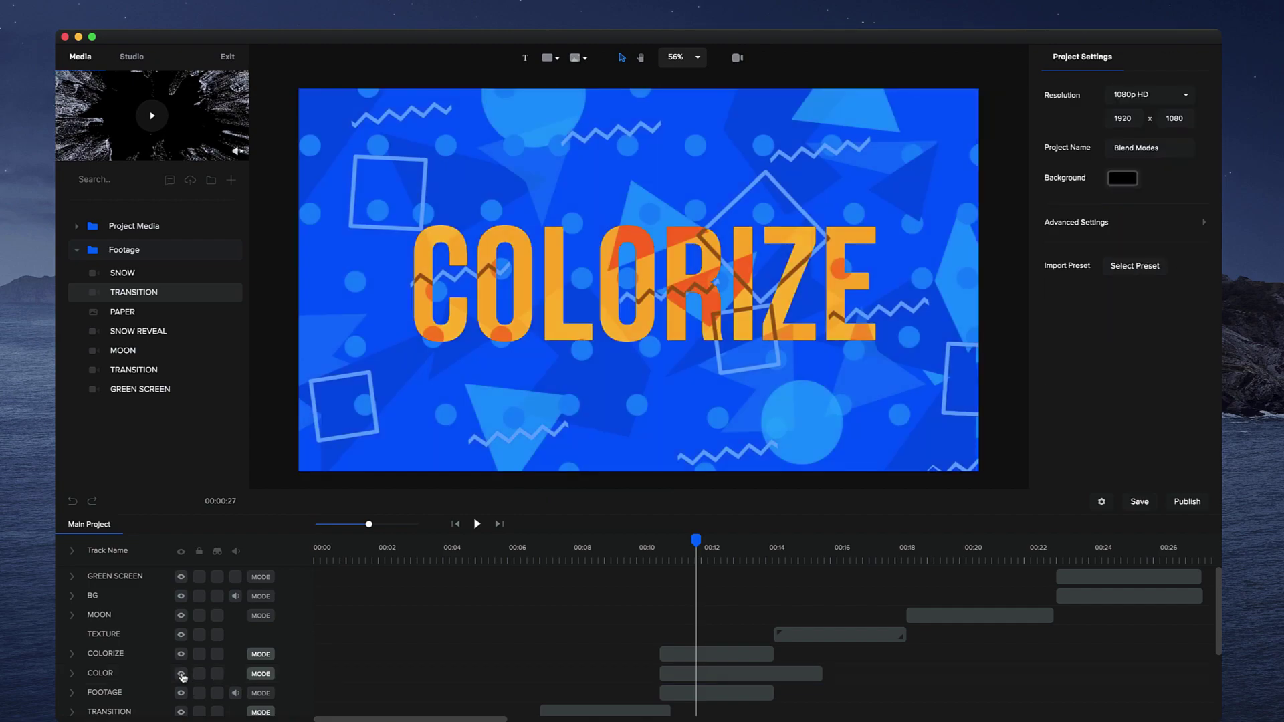
{"action": "left_click", "coordinate": [182, 675]}
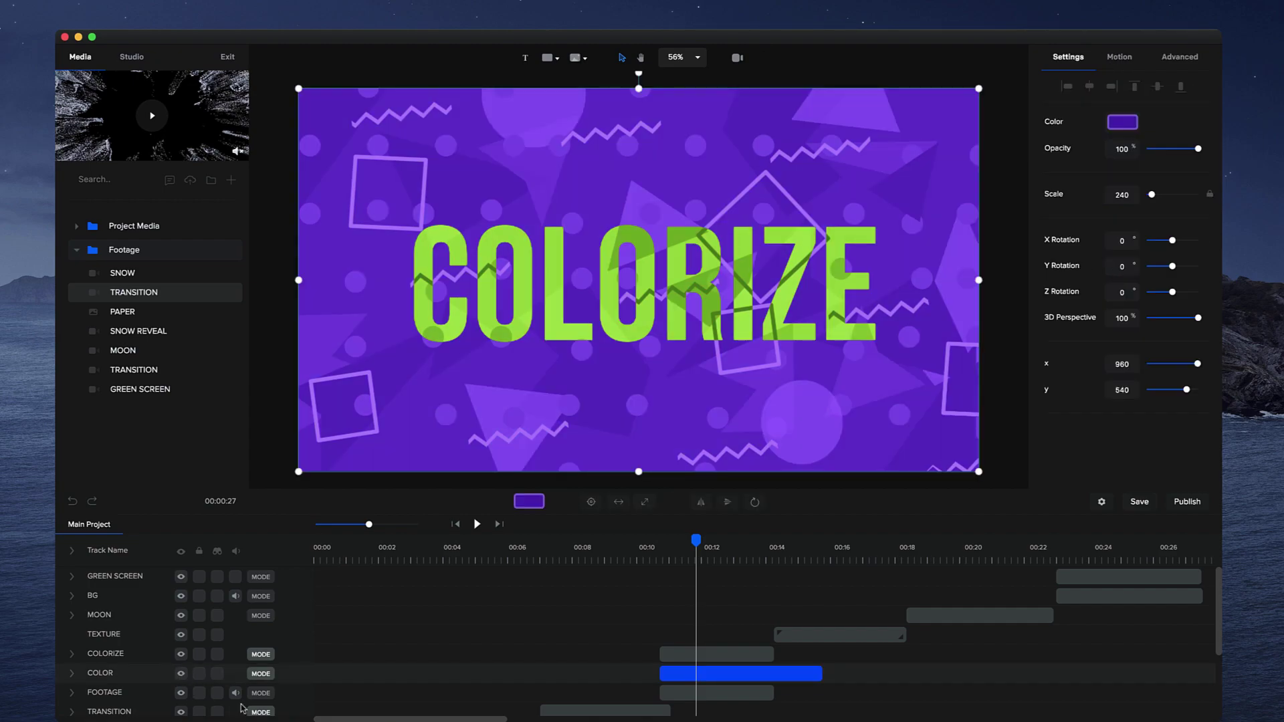
{"action": "left_click", "coordinate": [1125, 123]}
Step: Shift the tint hue from purple to crimson and preview the title
{"action": "left_click_drag", "start_coordinate": [1194, 216], "coordinate": [1201, 223]}
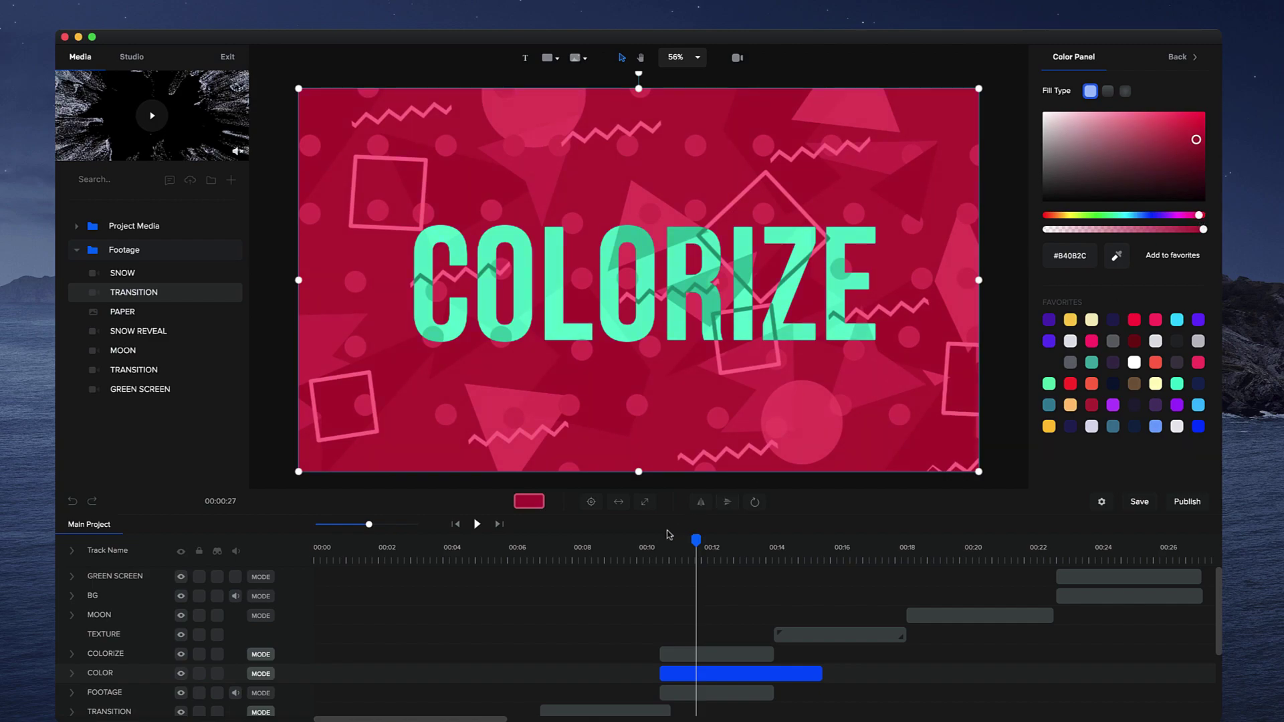
{"action": "left_click", "coordinate": [648, 551]}
{"action": "key", "text": "space"}
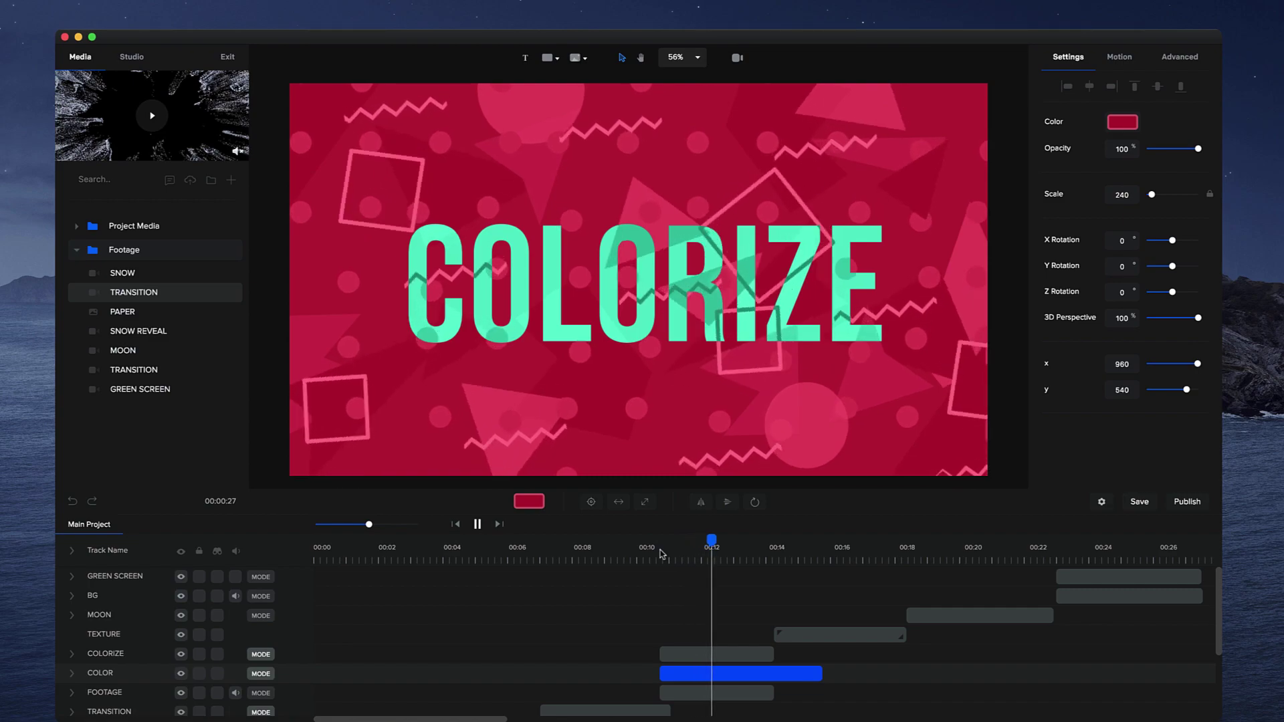
{"action": "key", "text": "space"}
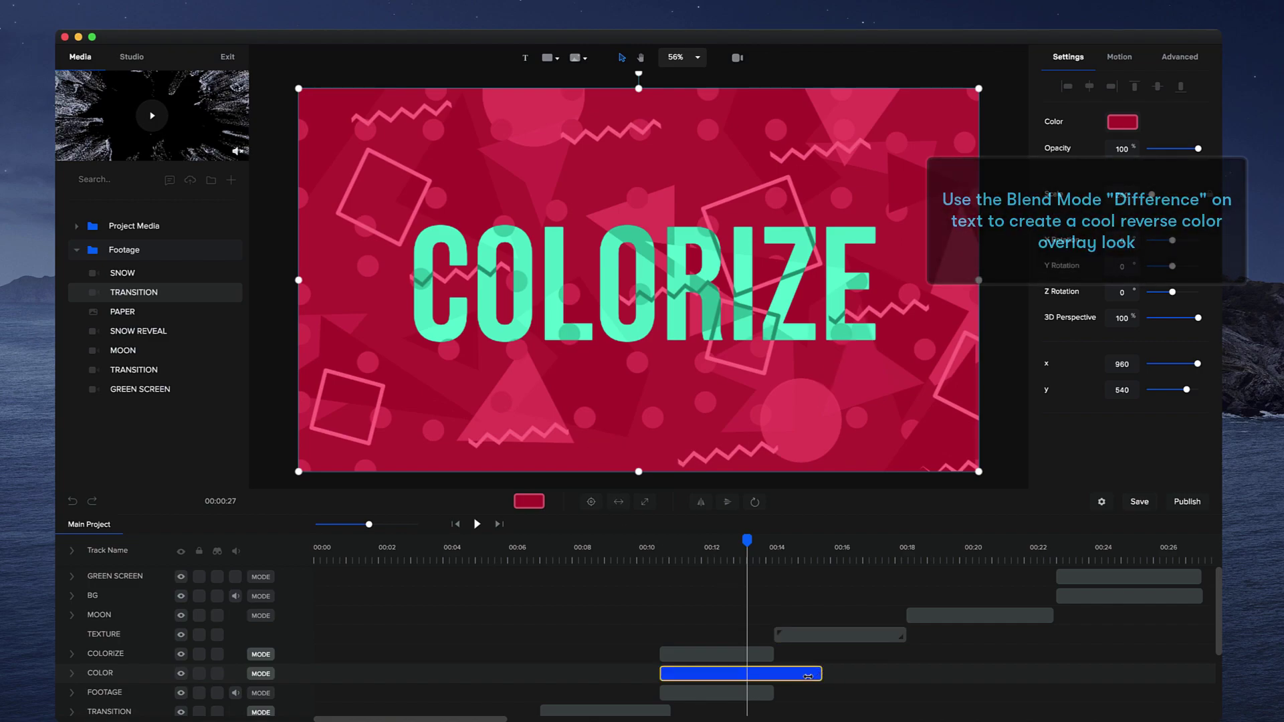
Step: Trim the COLOR clip to end with COLORIZE, keeping Color blend mode
{"action": "left_click_drag", "start_coordinate": [824, 668], "coordinate": [774, 670]}
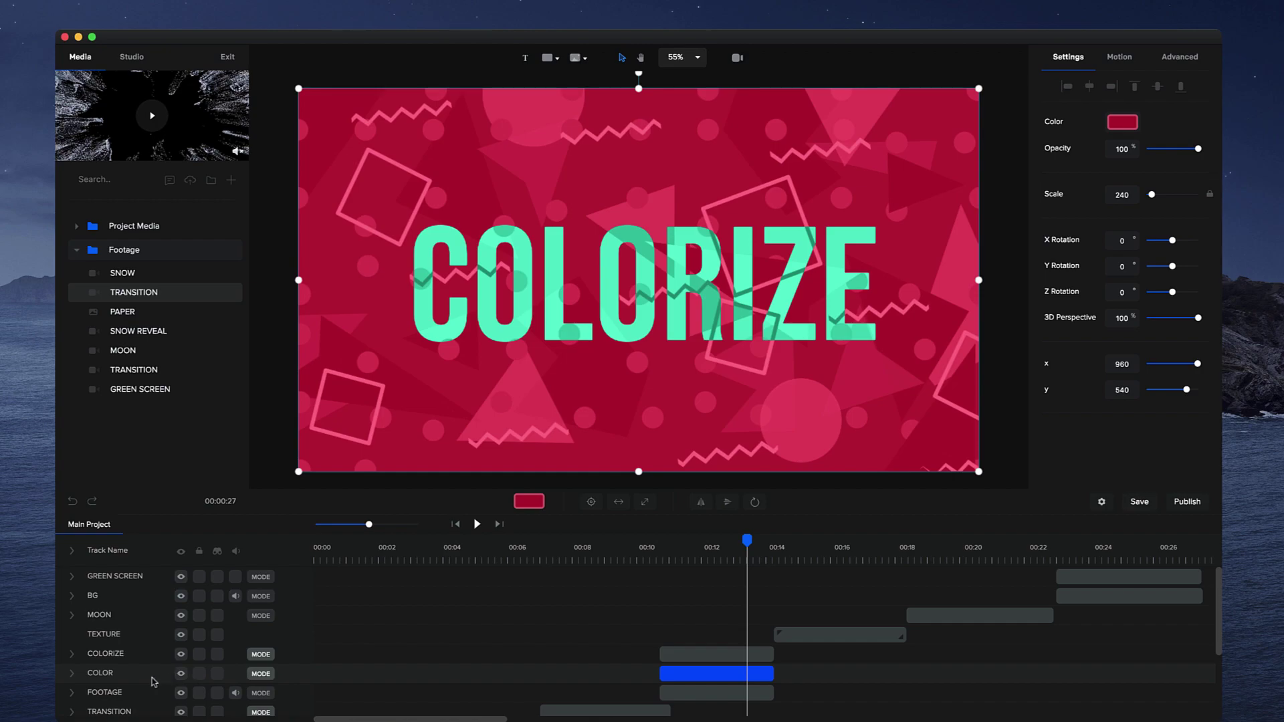
{"action": "left_click", "coordinate": [260, 673]}
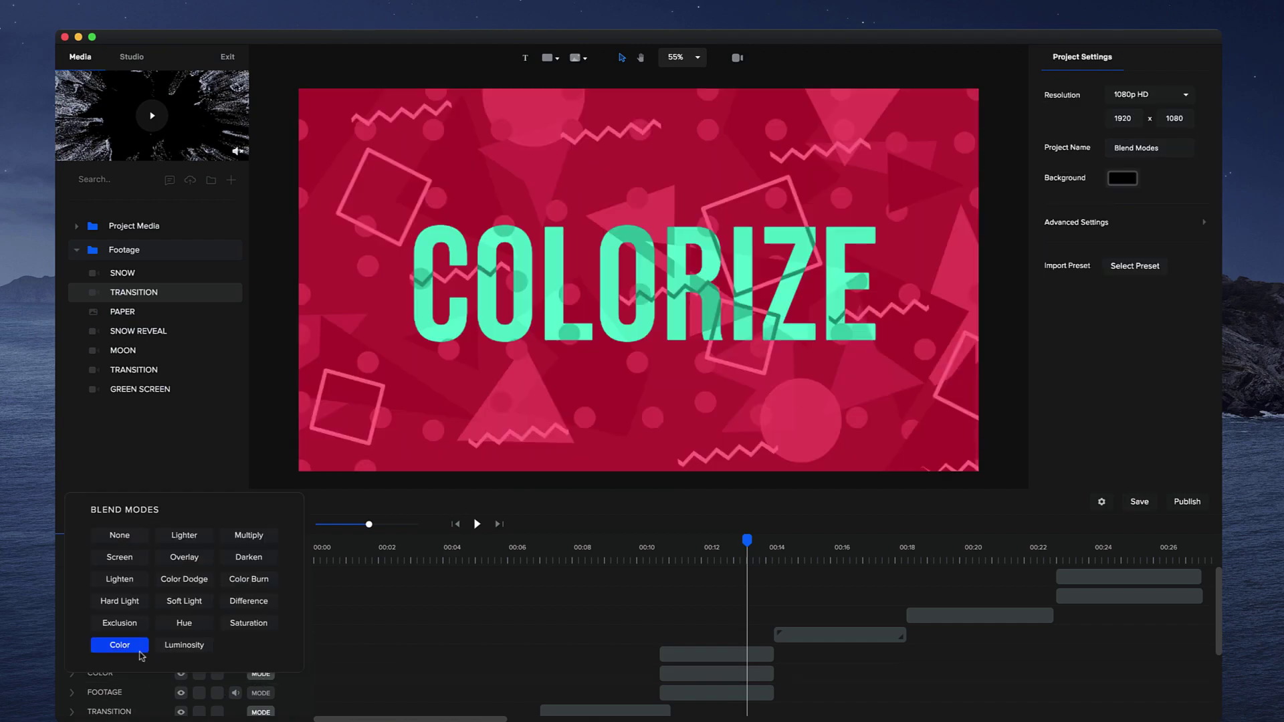
{"action": "left_click", "coordinate": [682, 671]}
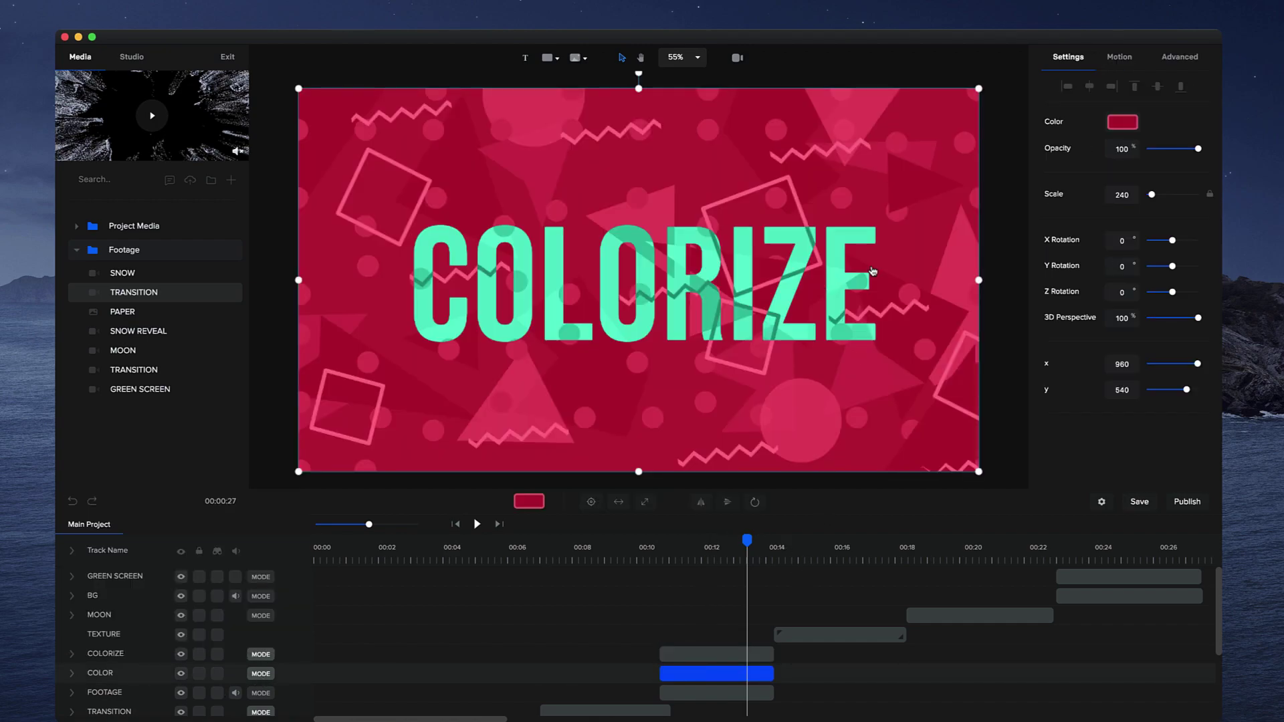
{"action": "left_click", "coordinate": [789, 553]}
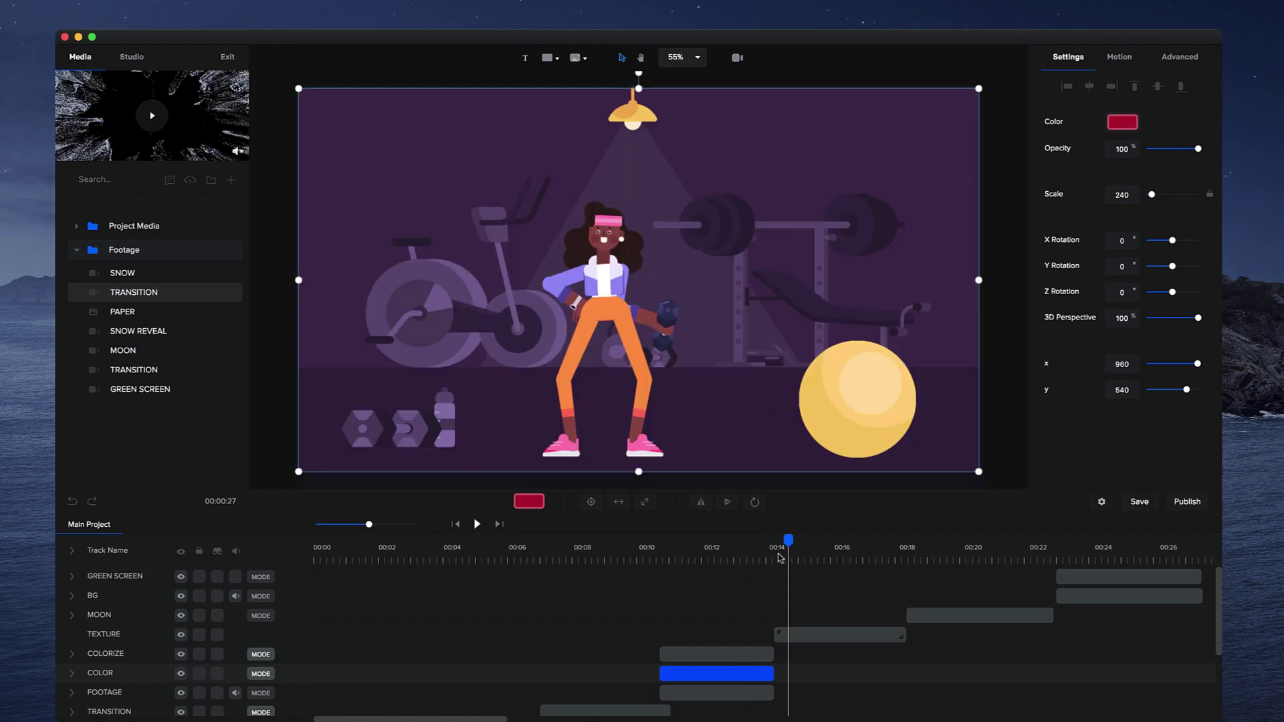
Step: Add PAPER footage at 00:14, trim it to end at 00:18, and place its track below MOON
{"action": "left_click", "coordinate": [775, 552]}
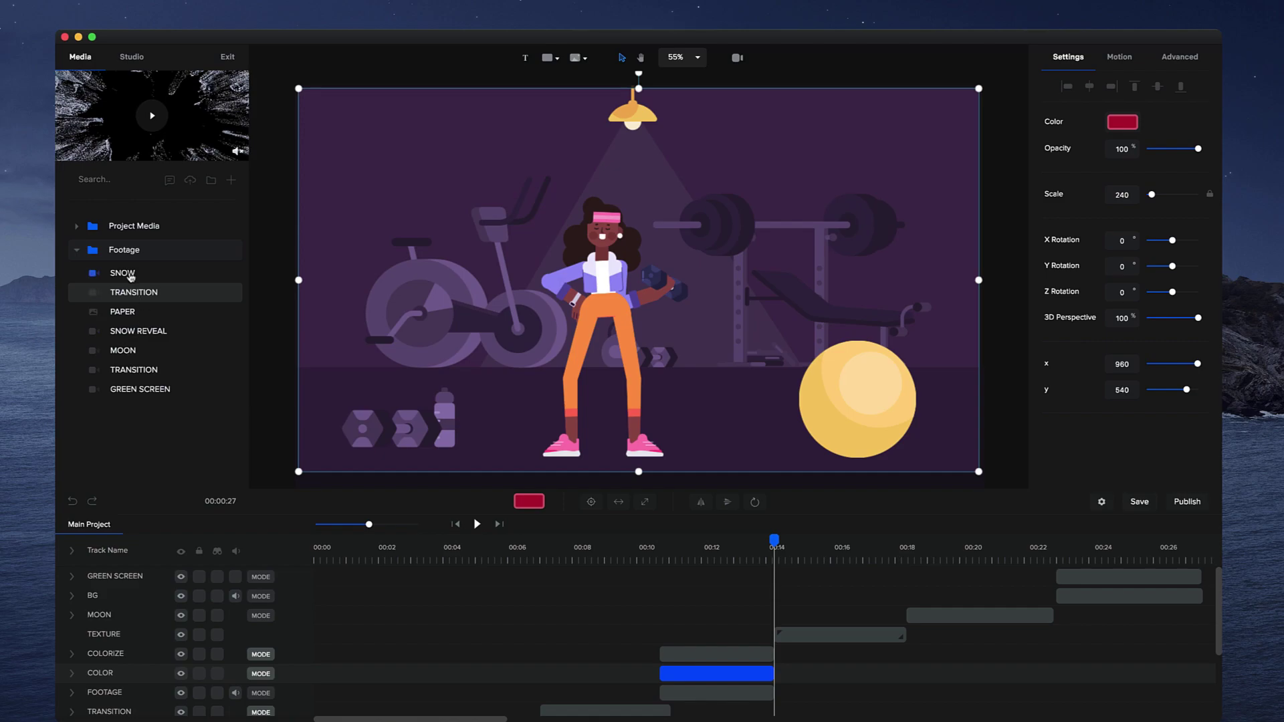
{"action": "left_click", "coordinate": [124, 311]}
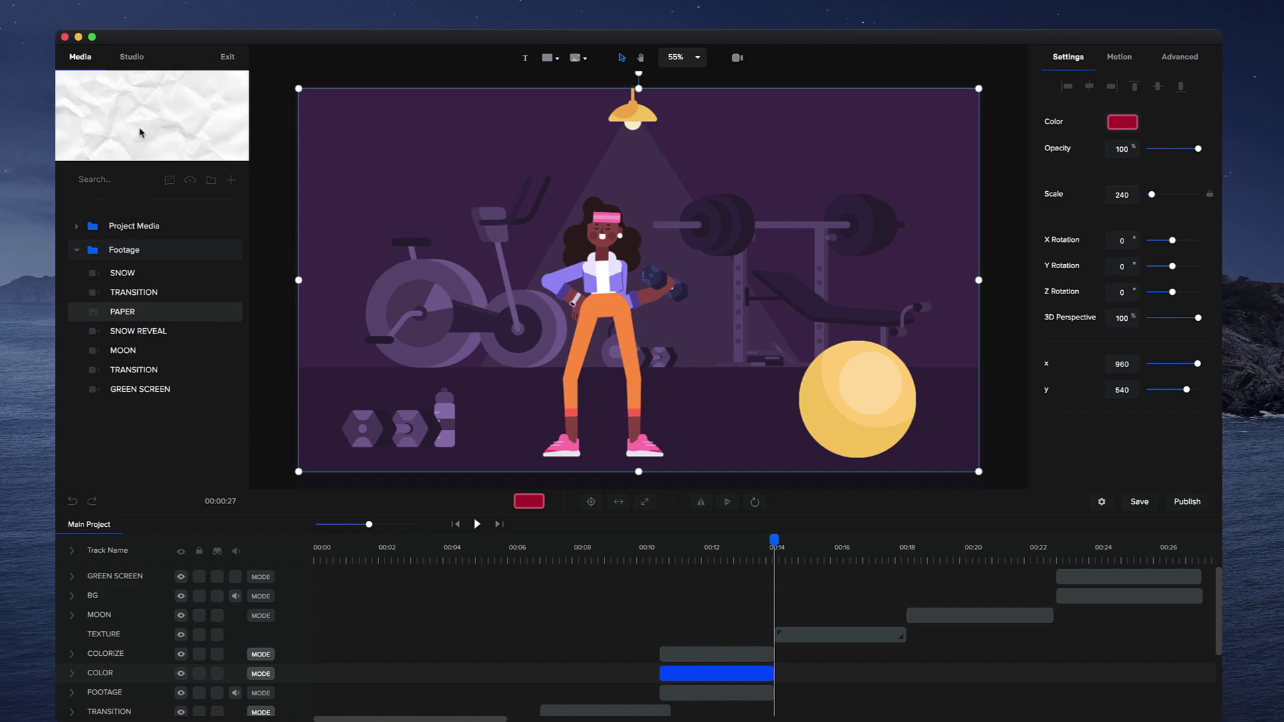
{"action": "left_click_drag", "start_coordinate": [123, 312], "coordinate": [813, 584]}
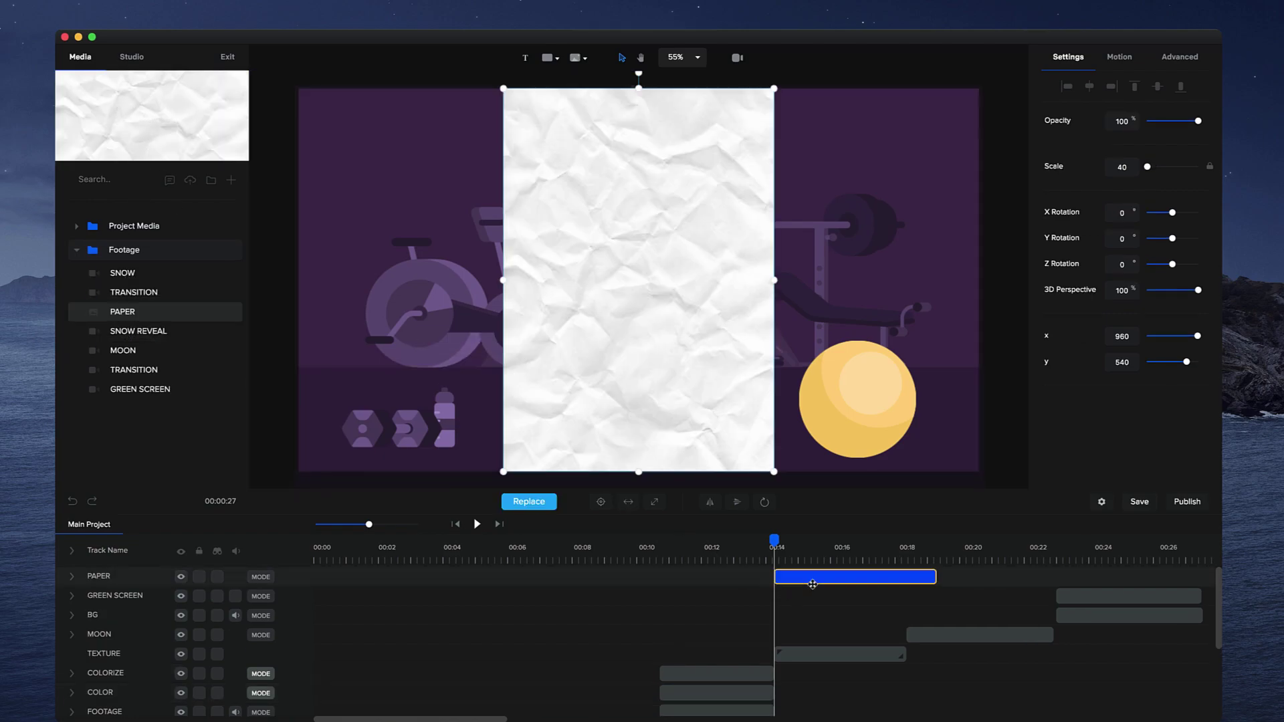
{"action": "left_click_drag", "start_coordinate": [937, 576], "coordinate": [908, 576]}
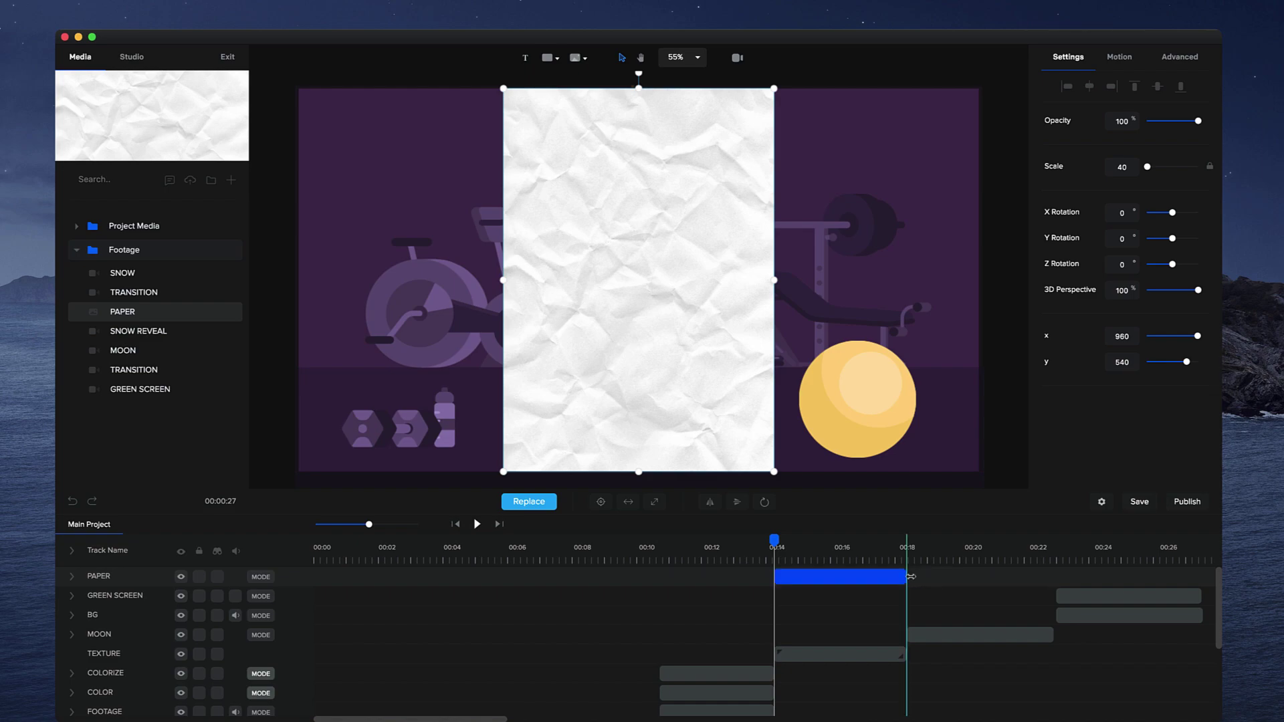
{"action": "left_click_drag", "start_coordinate": [127, 579], "coordinate": [130, 651]}
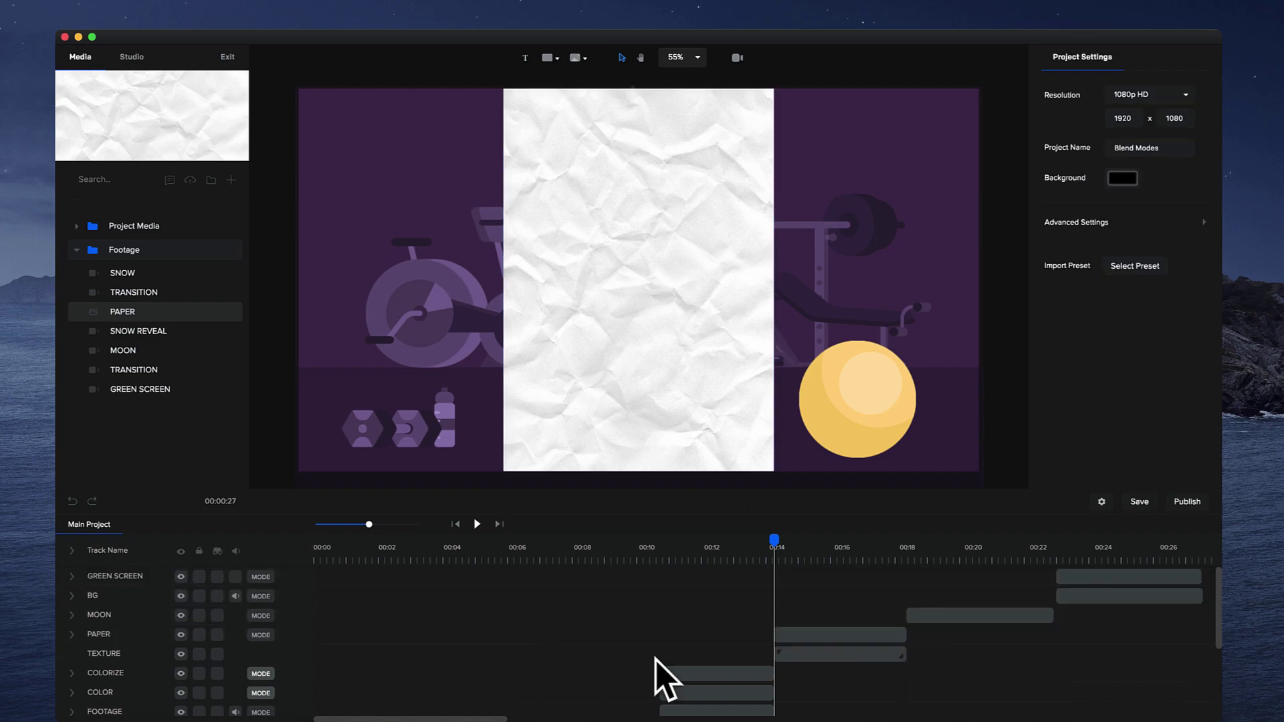
Step: Rotate the PAPER clip -90° to landscape and fit it to the canvas
{"action": "left_click", "coordinate": [765, 391]}
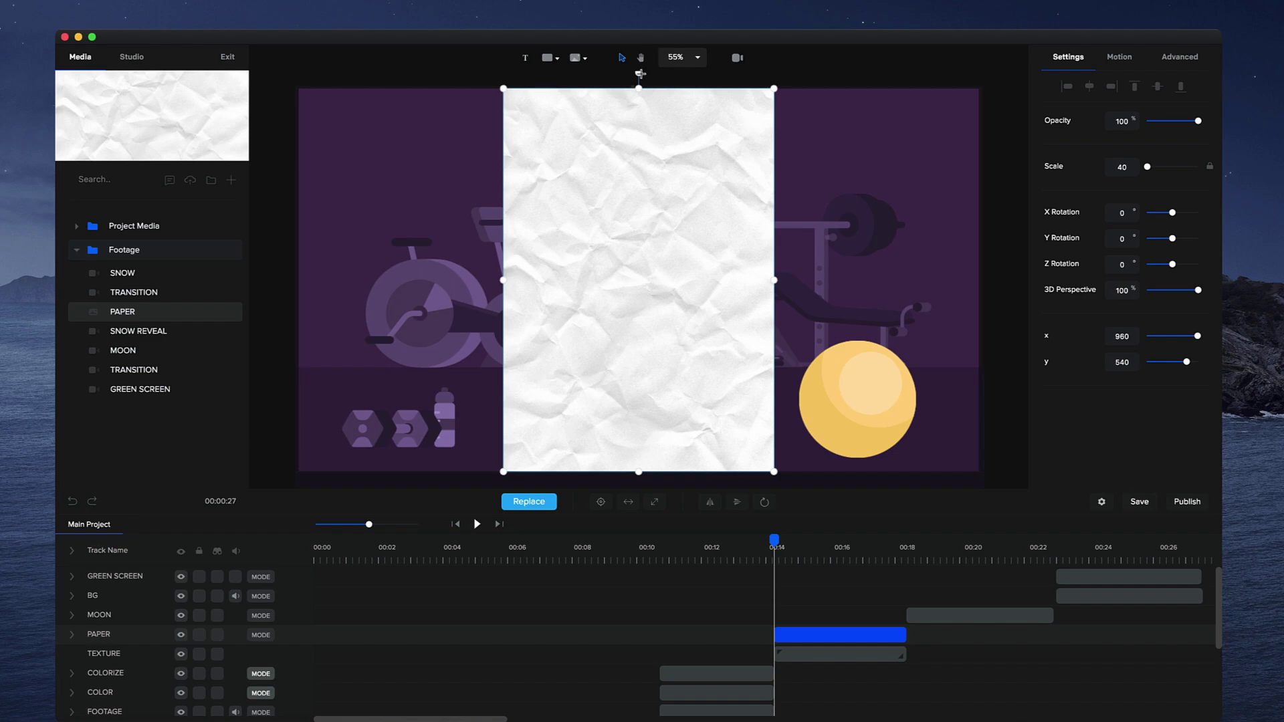
{"action": "left_click_drag", "start_coordinate": [641, 73], "coordinate": [432, 280]}
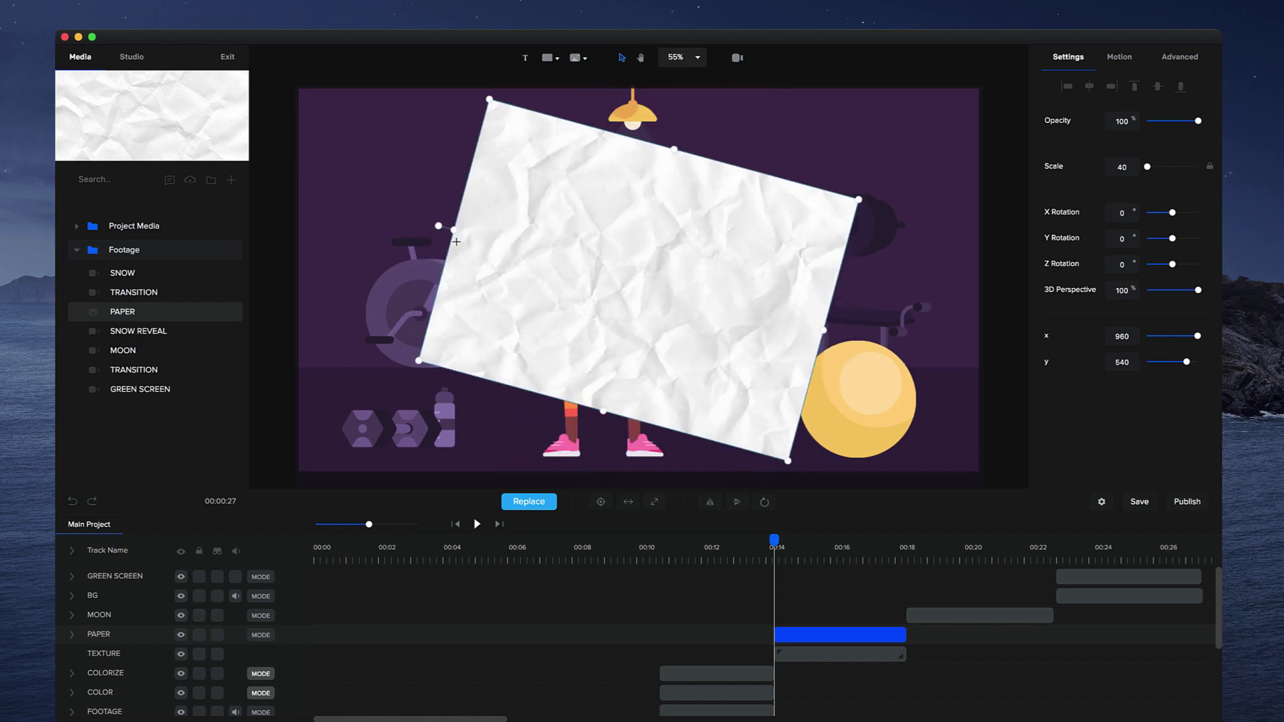
{"action": "left_click", "coordinate": [636, 504]}
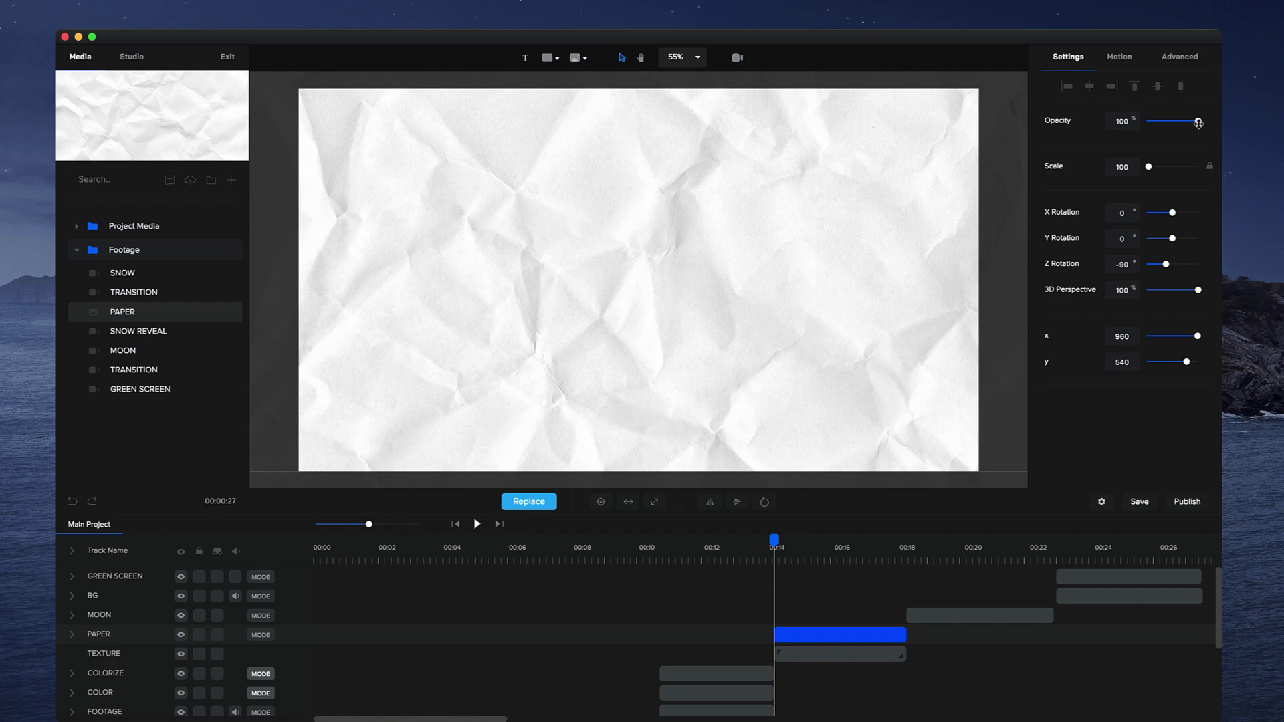
{"action": "left_click_drag", "start_coordinate": [1199, 122], "coordinate": [1157, 121]}
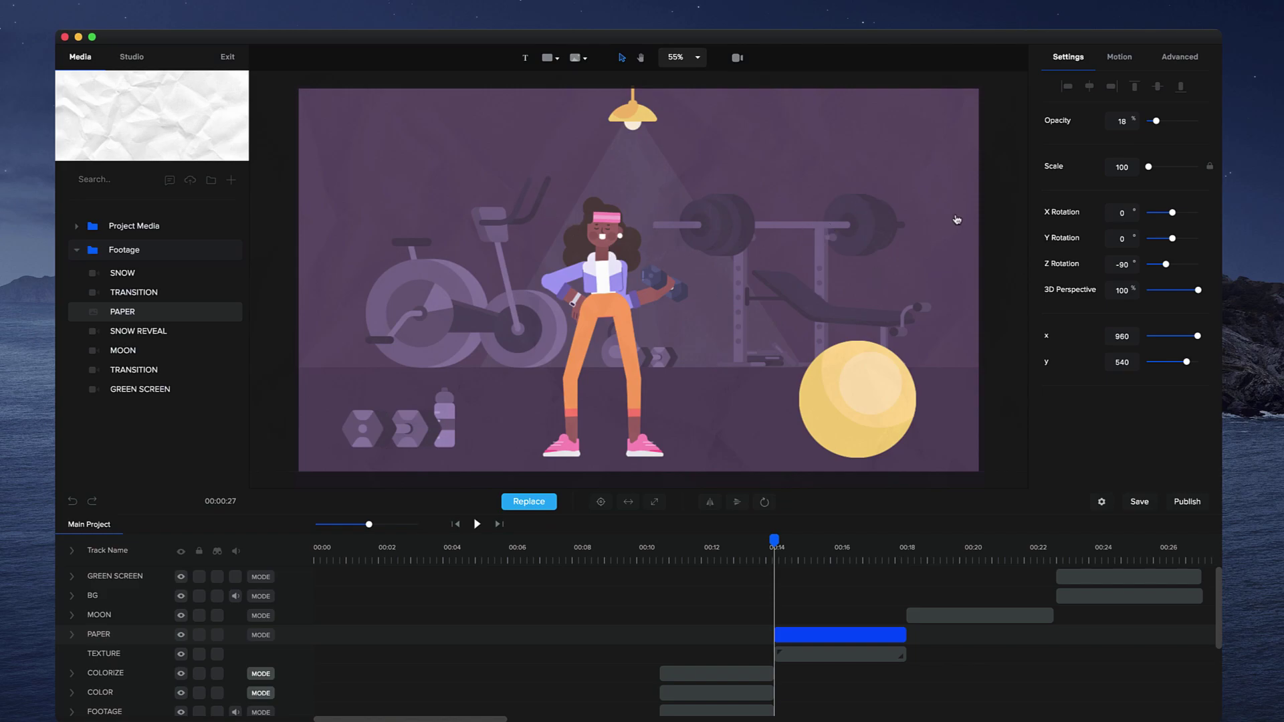
{"action": "left_click_drag", "start_coordinate": [1155, 119], "coordinate": [1199, 120]}
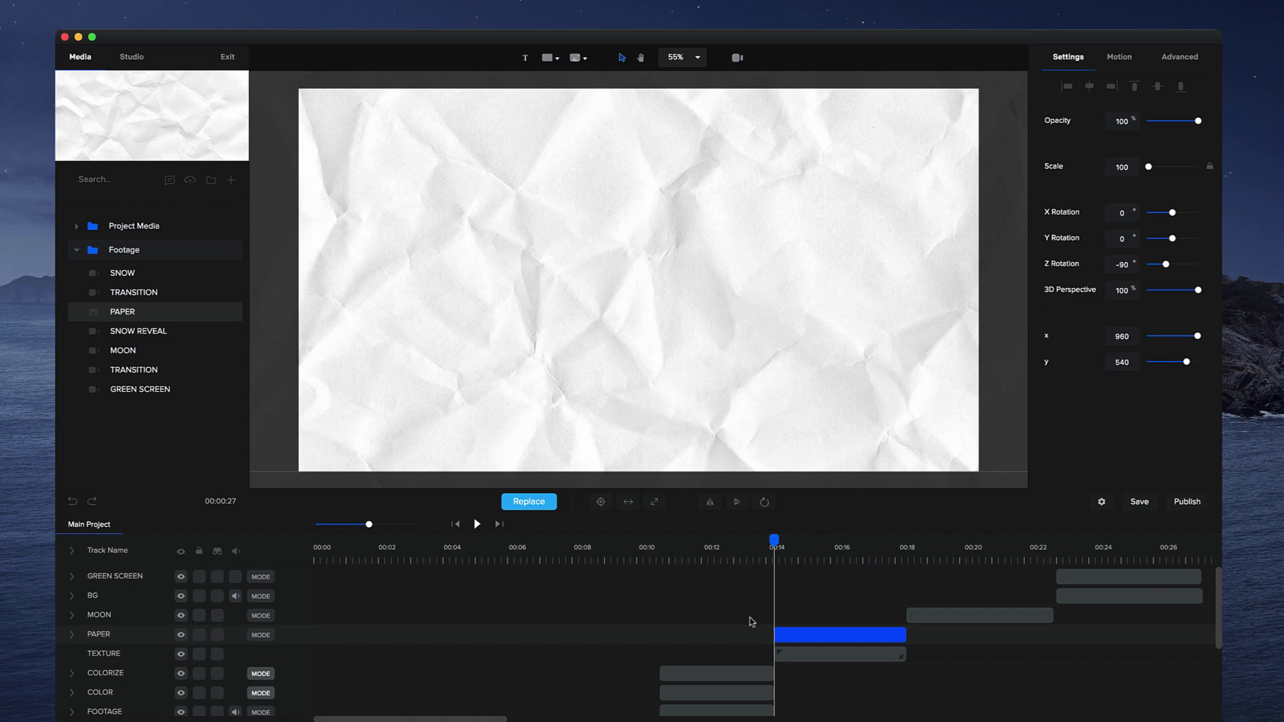
Step: Try Darken, then set the PAPER track's blend mode to Multiply
{"action": "left_click", "coordinate": [262, 636]}
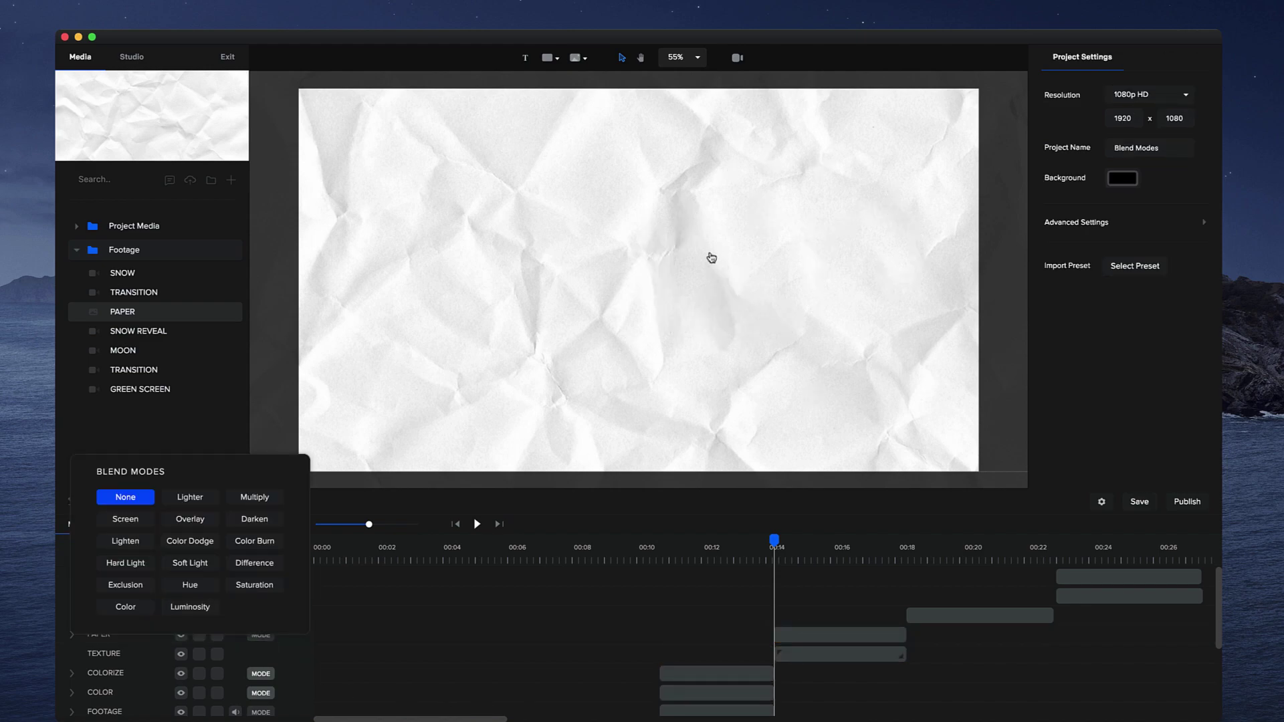
{"action": "left_click", "coordinate": [263, 522]}
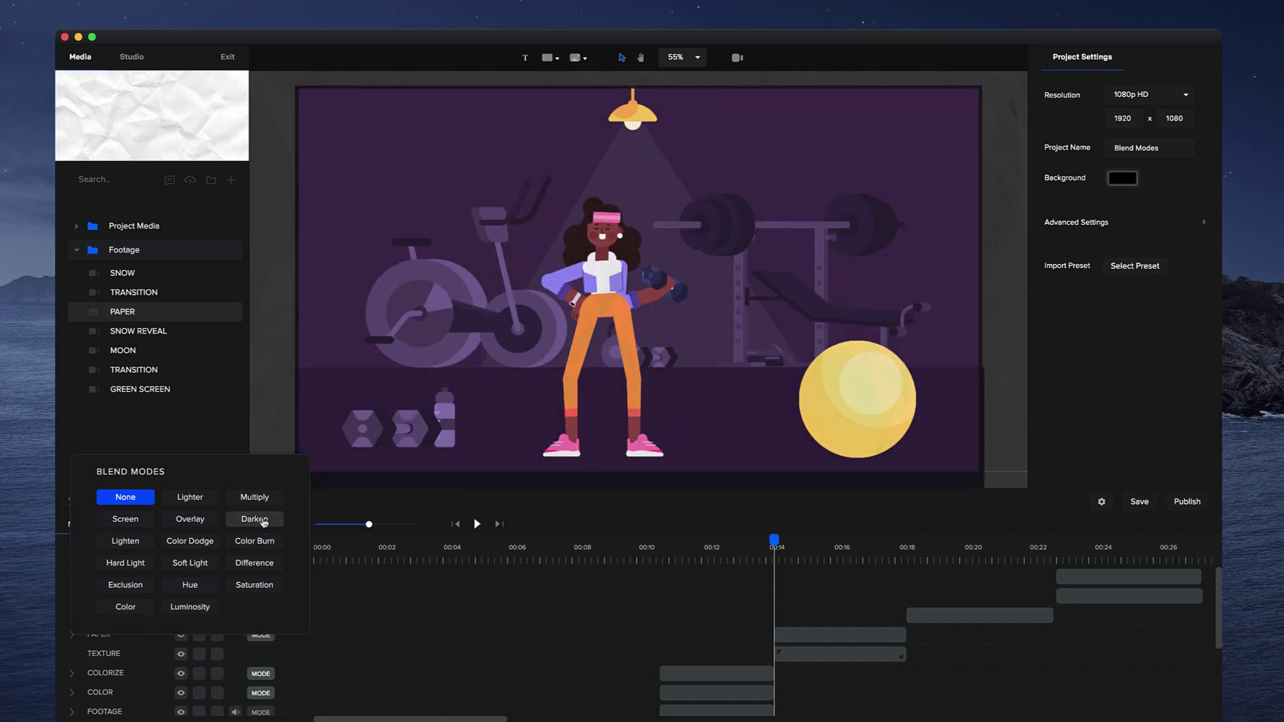
{"action": "left_click", "coordinate": [257, 502]}
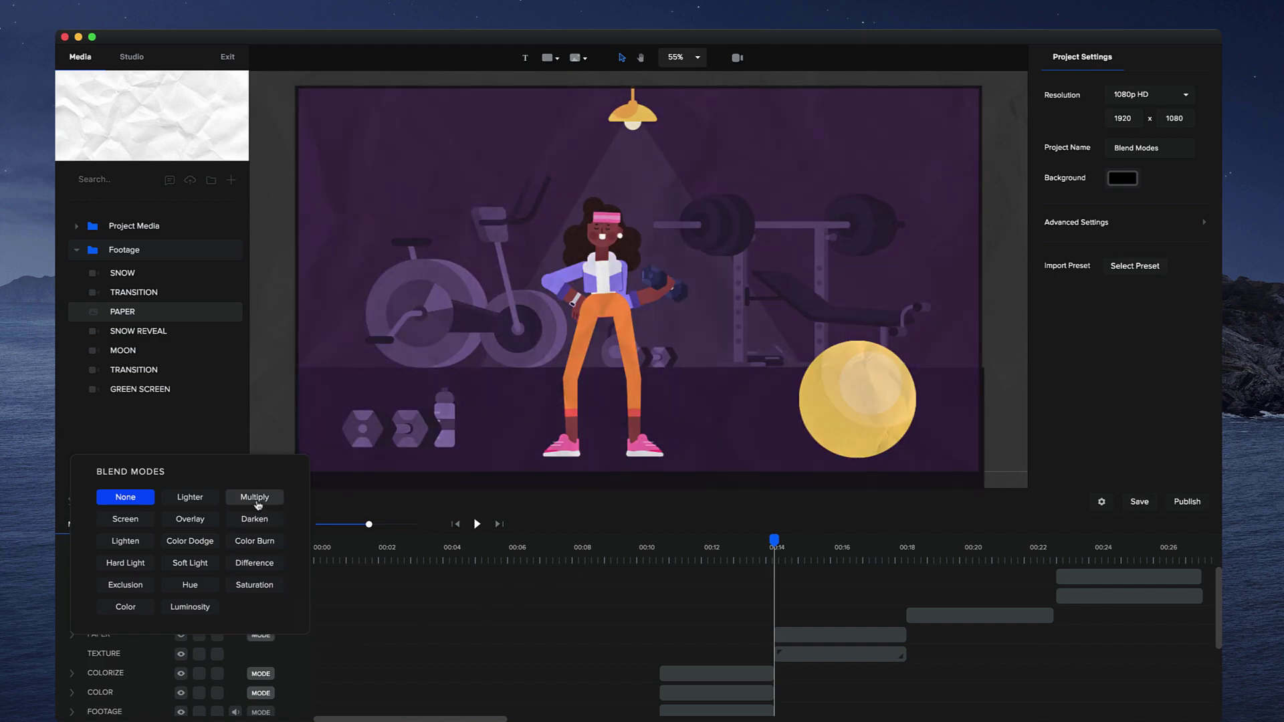
{"action": "left_click", "coordinate": [256, 499]}
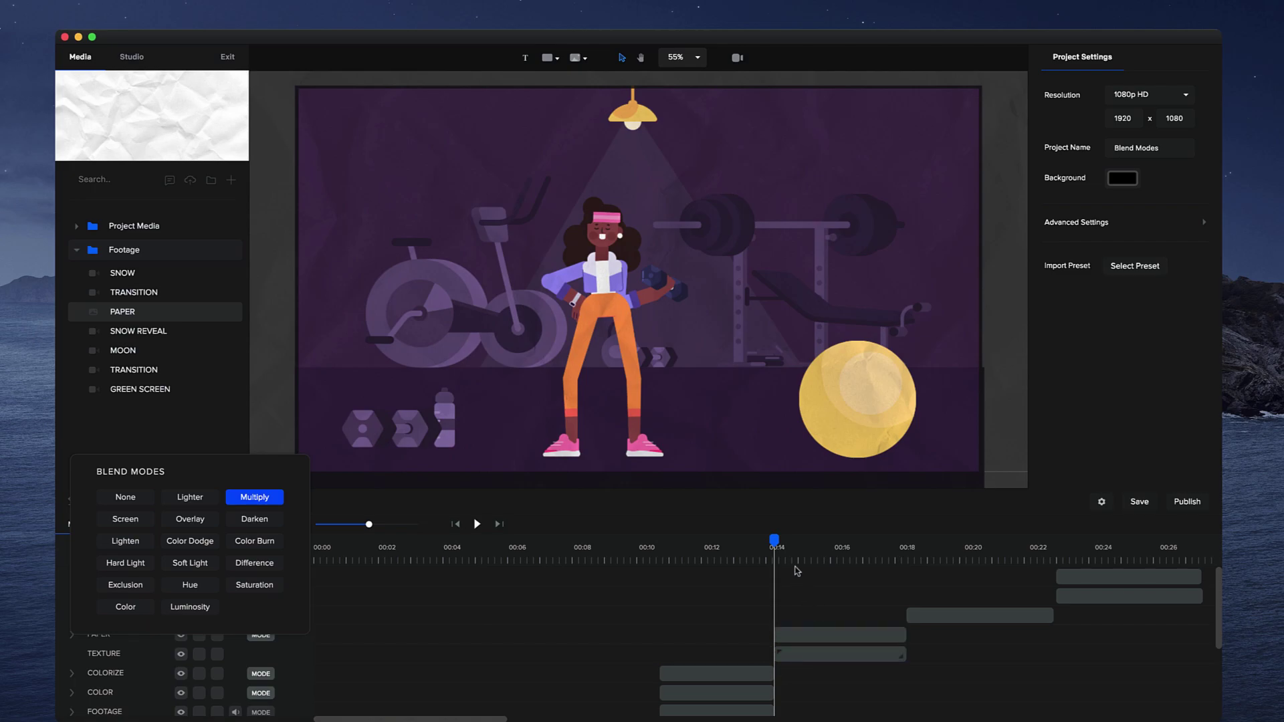
{"action": "left_click", "coordinate": [728, 265]}
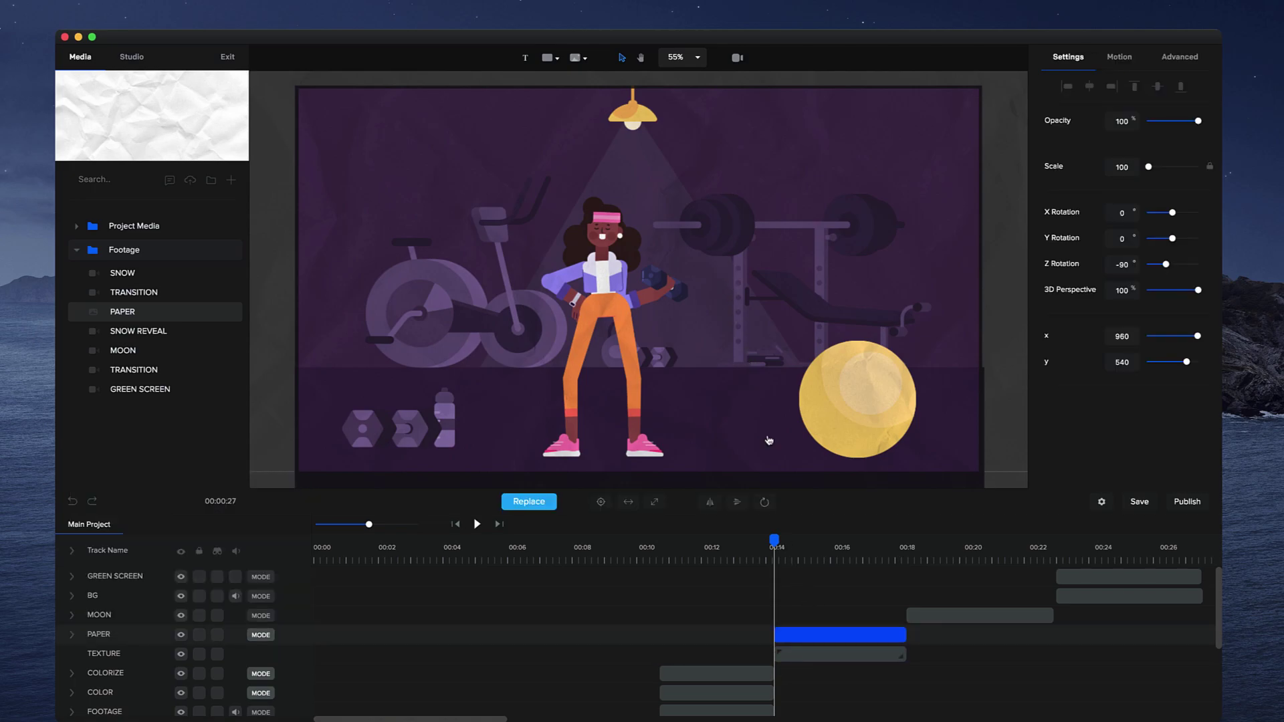
Step: Preview the paper scene, test PAPER's opacity, and jump to the night beach scene near 00:18
{"action": "left_click", "coordinate": [477, 524]}
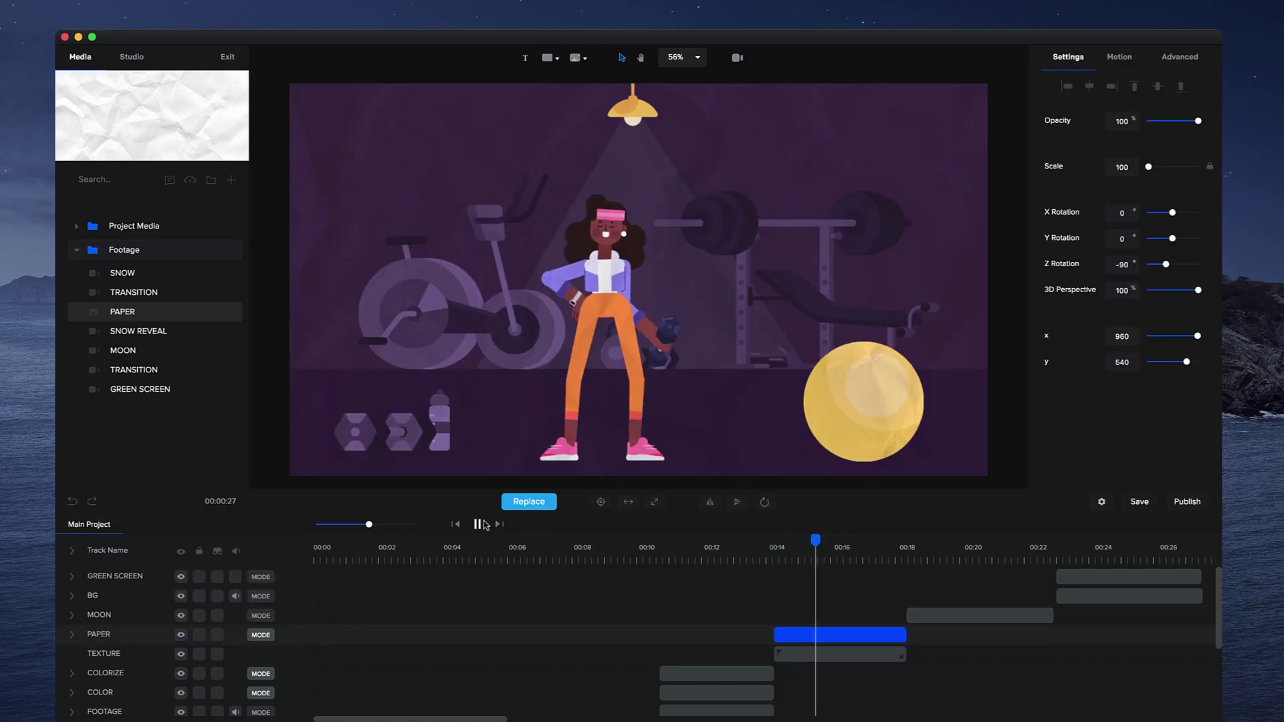
{"action": "left_click", "coordinate": [485, 525]}
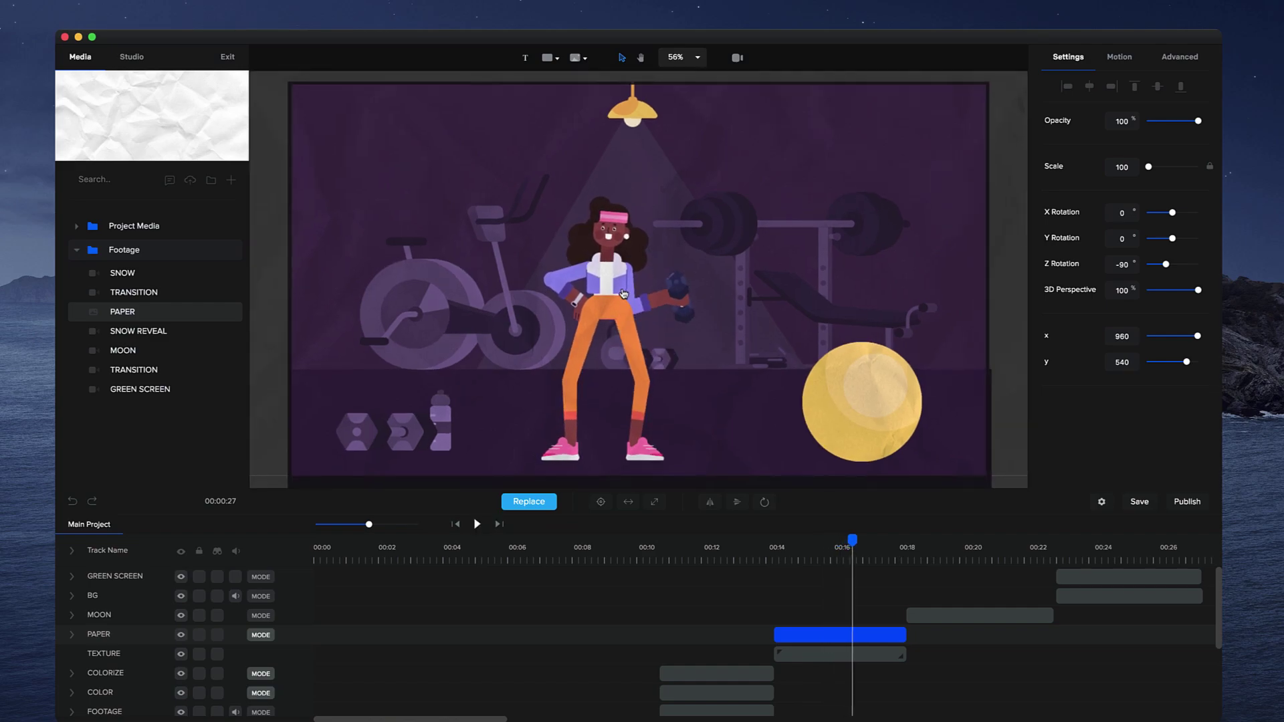
{"action": "scroll", "coordinate": [618, 296], "scroll_direction": "up", "scroll_amount": 3}
{"action": "scroll", "coordinate": [620, 295], "scroll_direction": "down", "scroll_amount": 1}
{"action": "scroll", "coordinate": [620, 296], "scroll_direction": "down", "scroll_amount": 1}
{"action": "scroll", "coordinate": [622, 297], "scroll_direction": "down", "scroll_amount": 1}
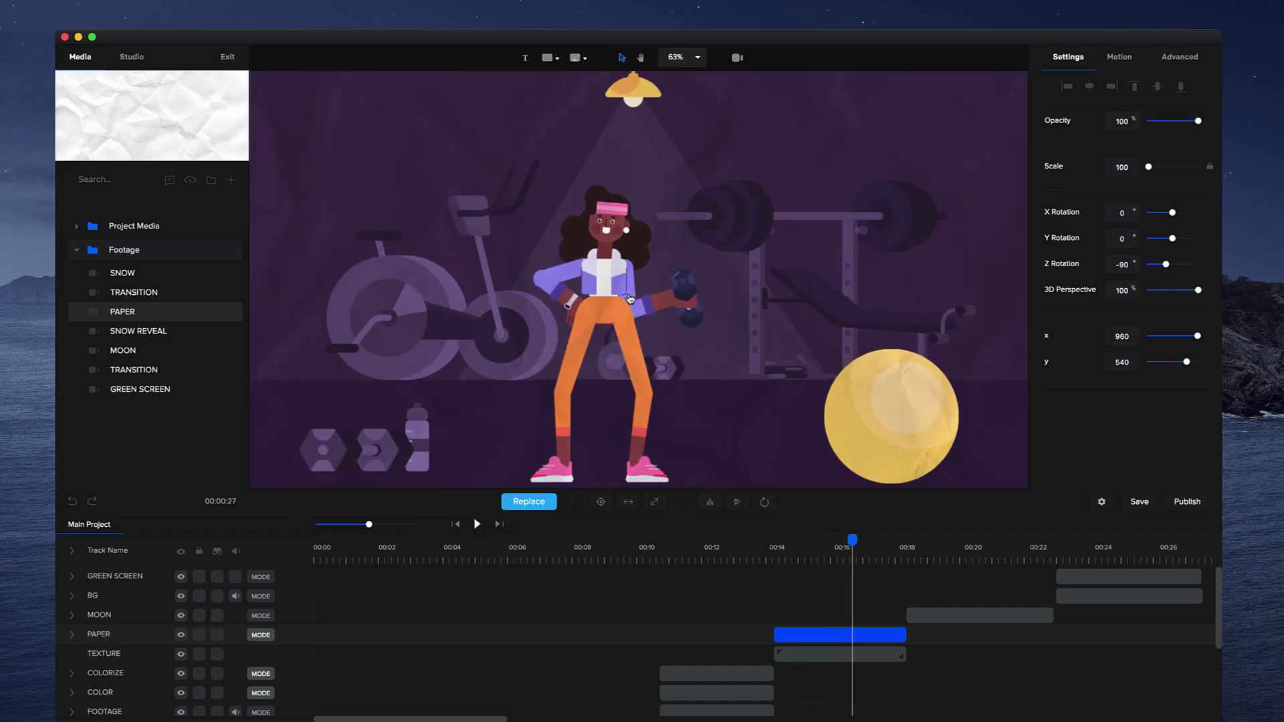
{"action": "scroll", "coordinate": [630, 299], "scroll_direction": "down", "scroll_amount": 1}
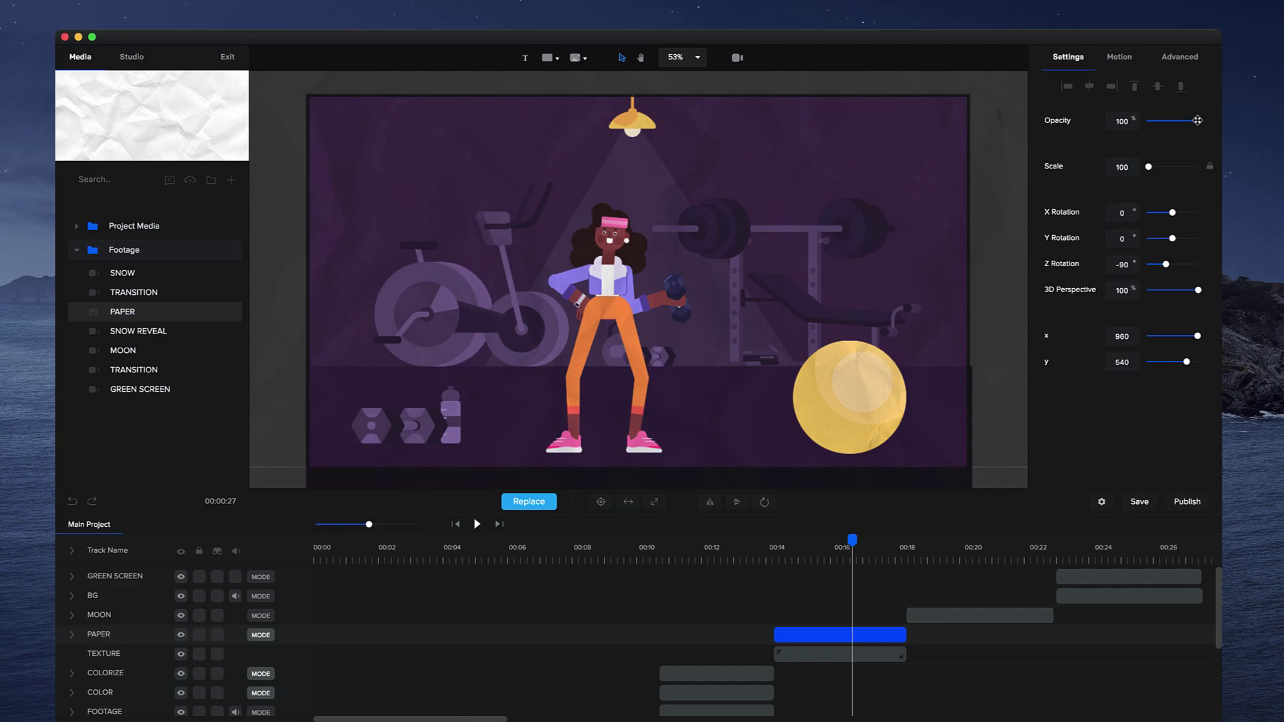
{"action": "mouse_move", "coordinate": [1198, 120]}
{"action": "left_mouse_down"}
{"action": "mouse_move", "coordinate": [1185, 120]}
{"action": "mouse_move", "coordinate": [1283, 134]}
{"action": "left_mouse_up"}
{"action": "scroll", "coordinate": [929, 375], "scroll_direction": "up", "scroll_amount": 2}
{"action": "scroll", "coordinate": [955, 435], "scroll_direction": "up", "scroll_amount": 1}
{"action": "scroll", "coordinate": [912, 392], "scroll_direction": "up", "scroll_amount": 2}
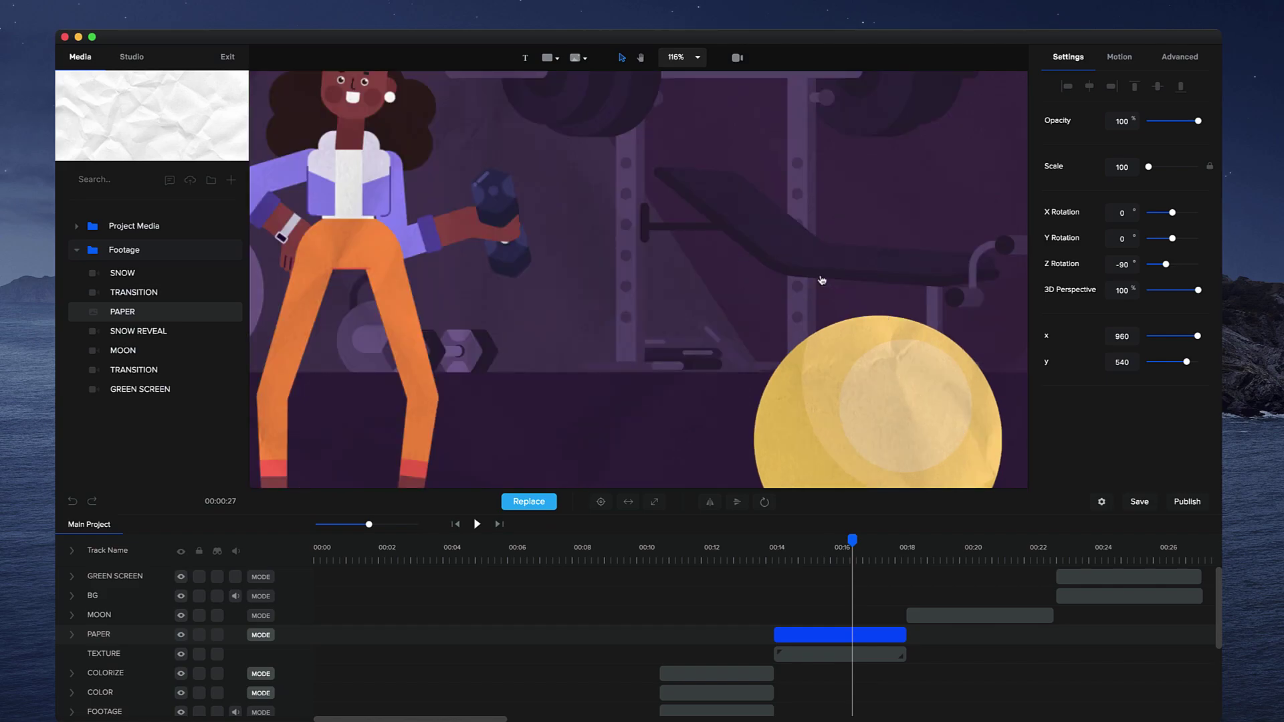
{"action": "scroll", "coordinate": [560, 305], "scroll_direction": "down", "scroll_amount": 5}
{"action": "scroll", "coordinate": [702, 288], "scroll_direction": "up", "scroll_amount": 3}
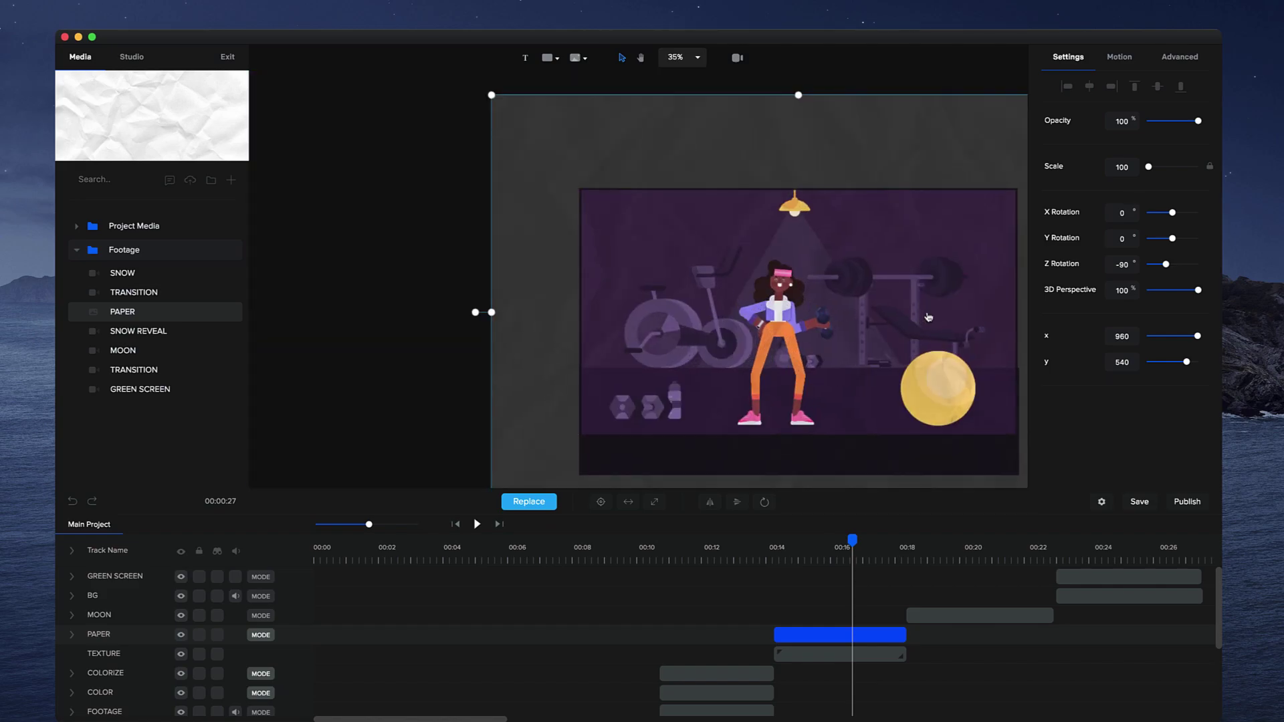
{"action": "scroll", "coordinate": [928, 316], "scroll_direction": "up", "scroll_amount": 1}
{"action": "left_click", "coordinate": [922, 550]}
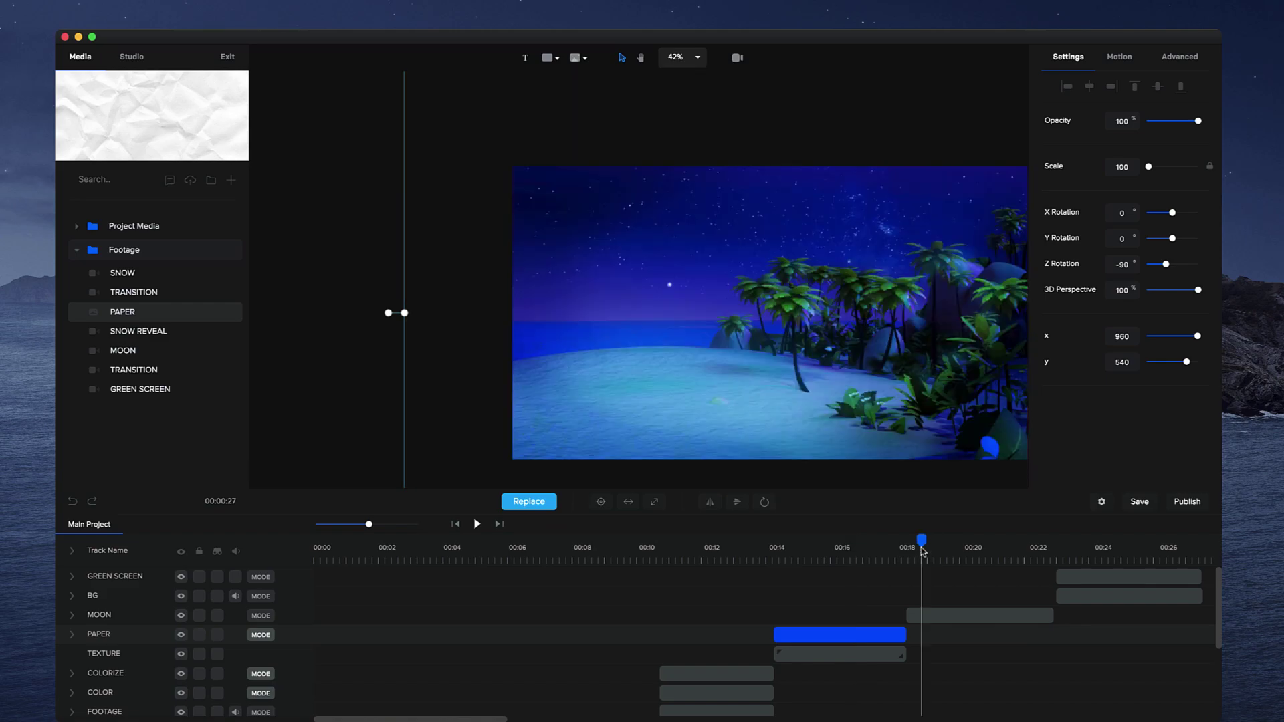
{"action": "left_click_drag", "start_coordinate": [846, 382], "coordinate": [762, 351]}
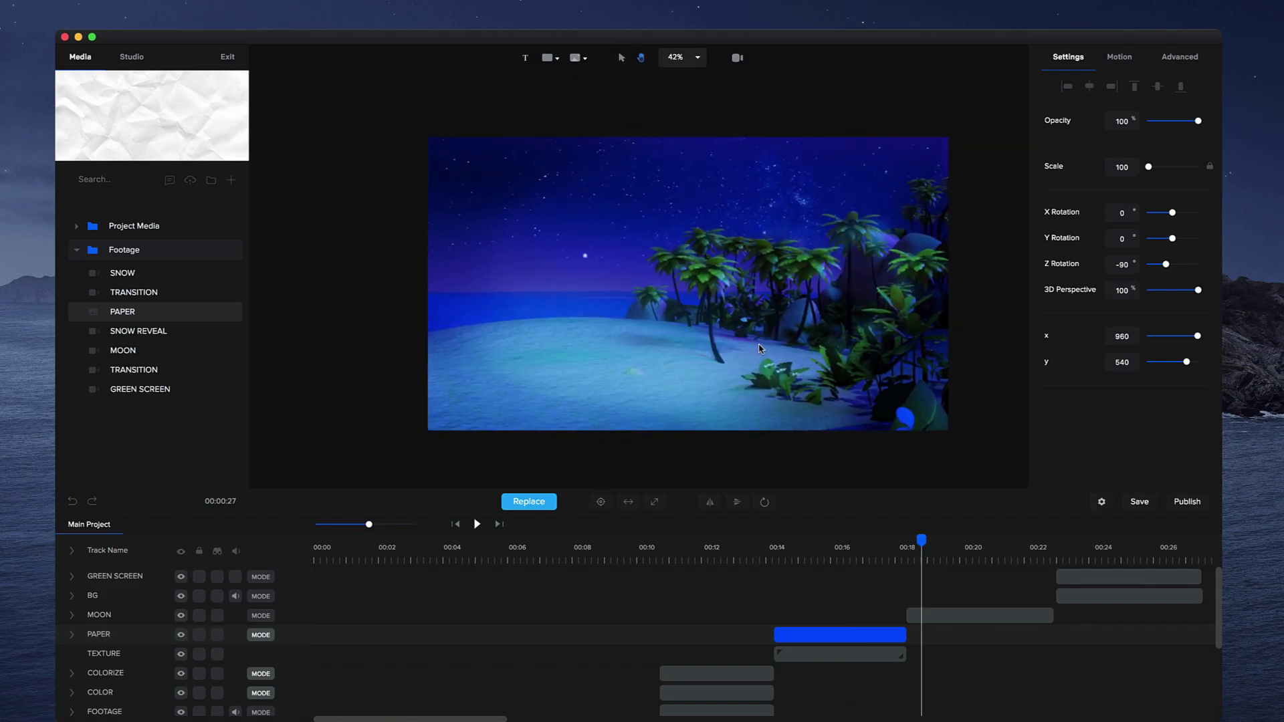
{"action": "scroll", "coordinate": [623, 255], "scroll_direction": "up", "scroll_amount": 1}
{"action": "scroll", "coordinate": [592, 255], "scroll_direction": "right", "scroll_amount": 1}
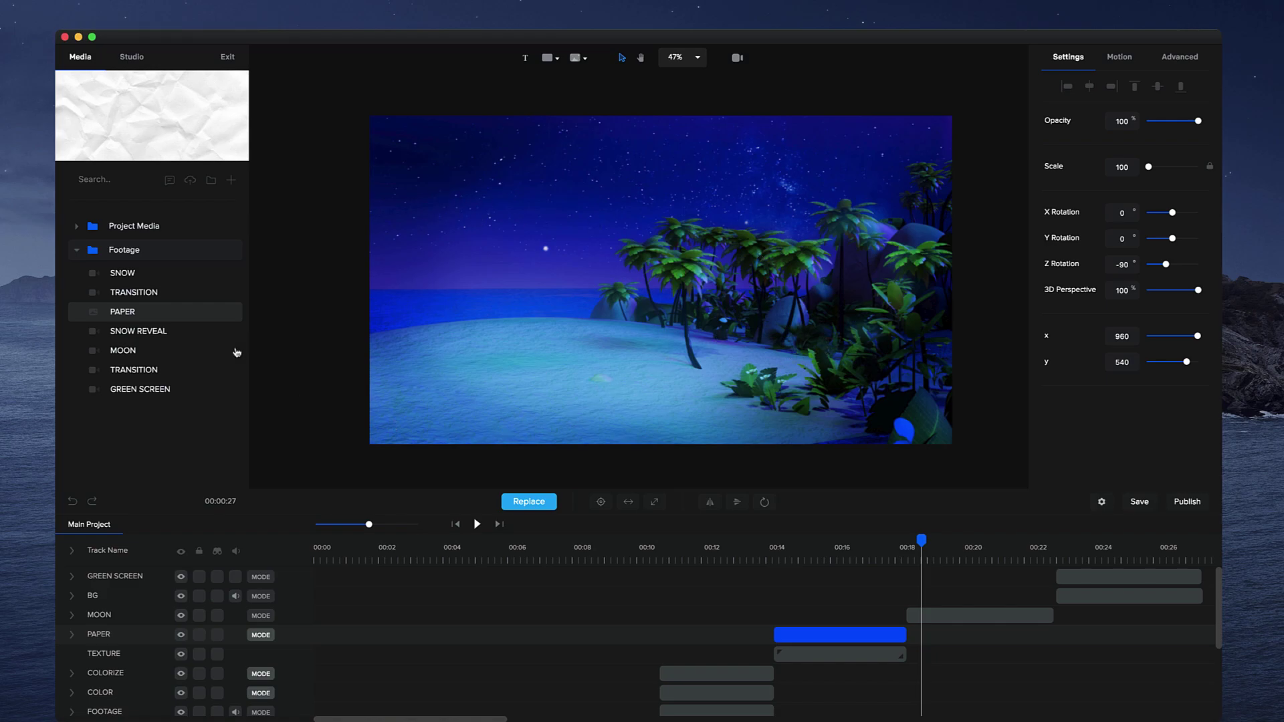
Step: Add the MOON footage as a new track and adjust its start time
{"action": "left_click", "coordinate": [121, 352]}
{"action": "left_click_drag", "start_coordinate": [122, 351], "coordinate": [732, 450]}
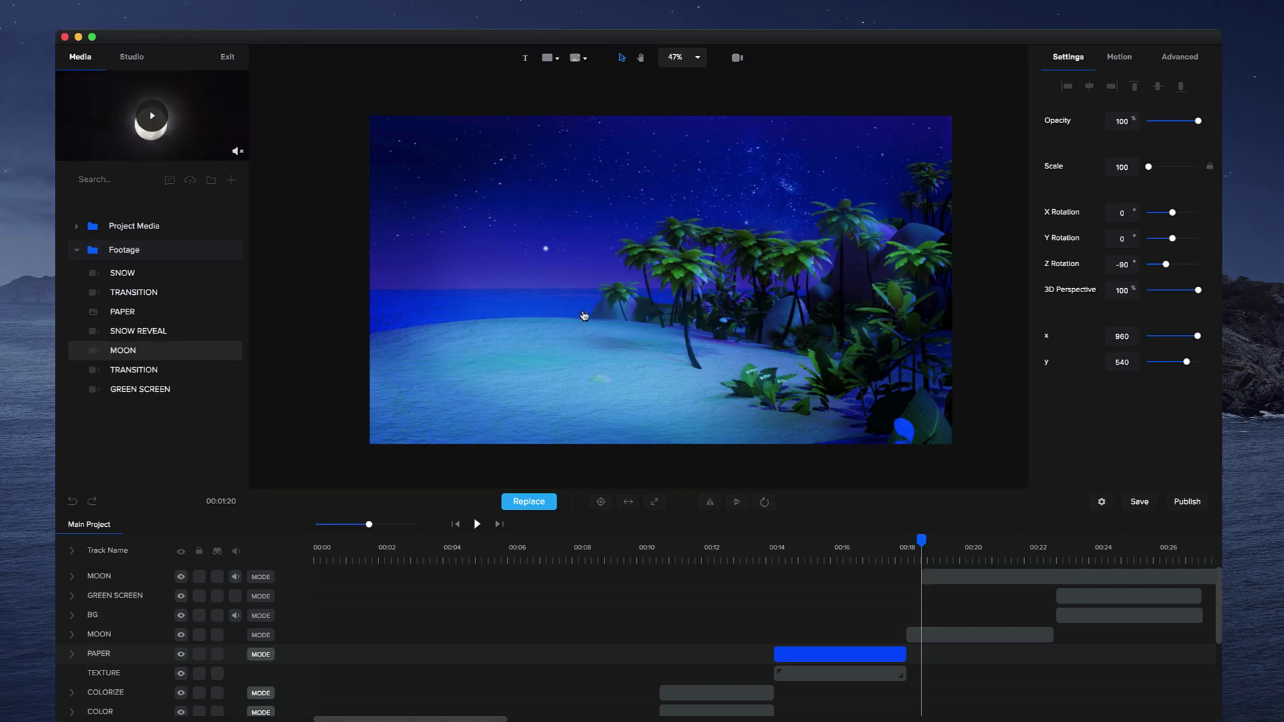
{"action": "mouse_move", "coordinate": [925, 576]}
{"action": "left_mouse_down"}
{"action": "mouse_move", "coordinate": [1099, 577]}
{"action": "mouse_move", "coordinate": [911, 577]}
{"action": "left_mouse_up"}
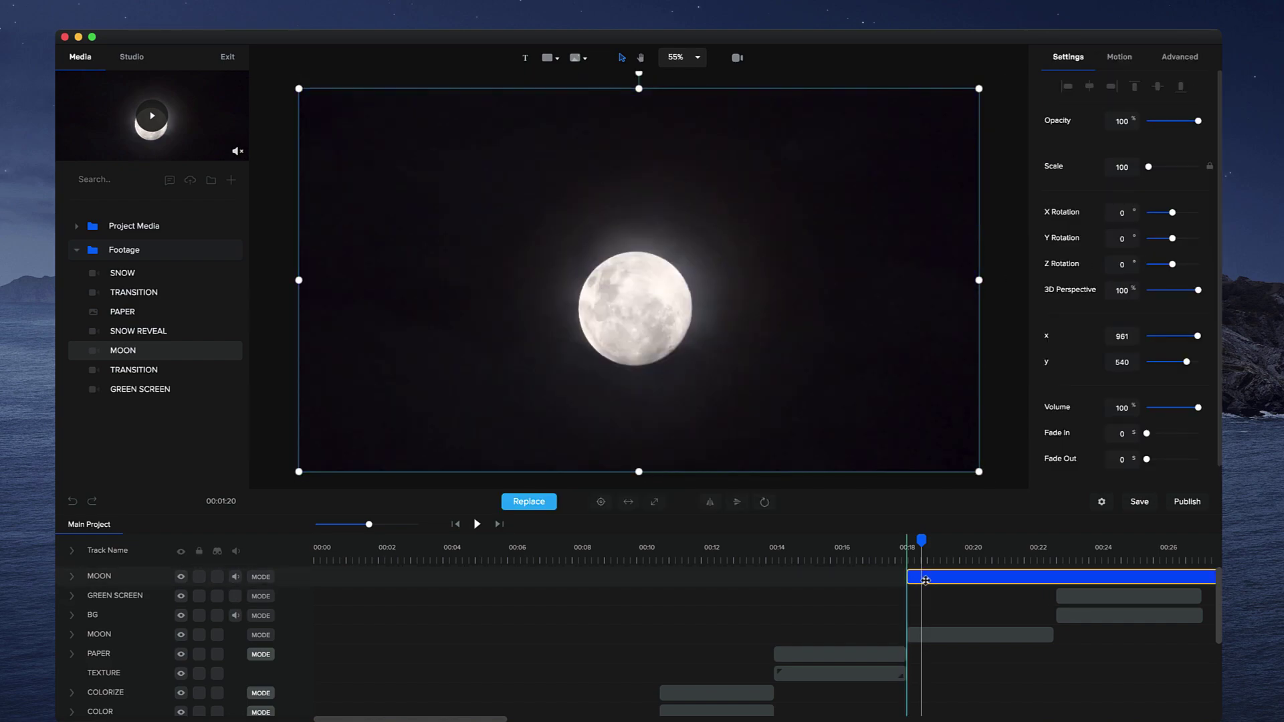
Step: Blend the moon with Screen, move it to the upper-left sky, then switch to Lighten
{"action": "left_click", "coordinate": [262, 582]}
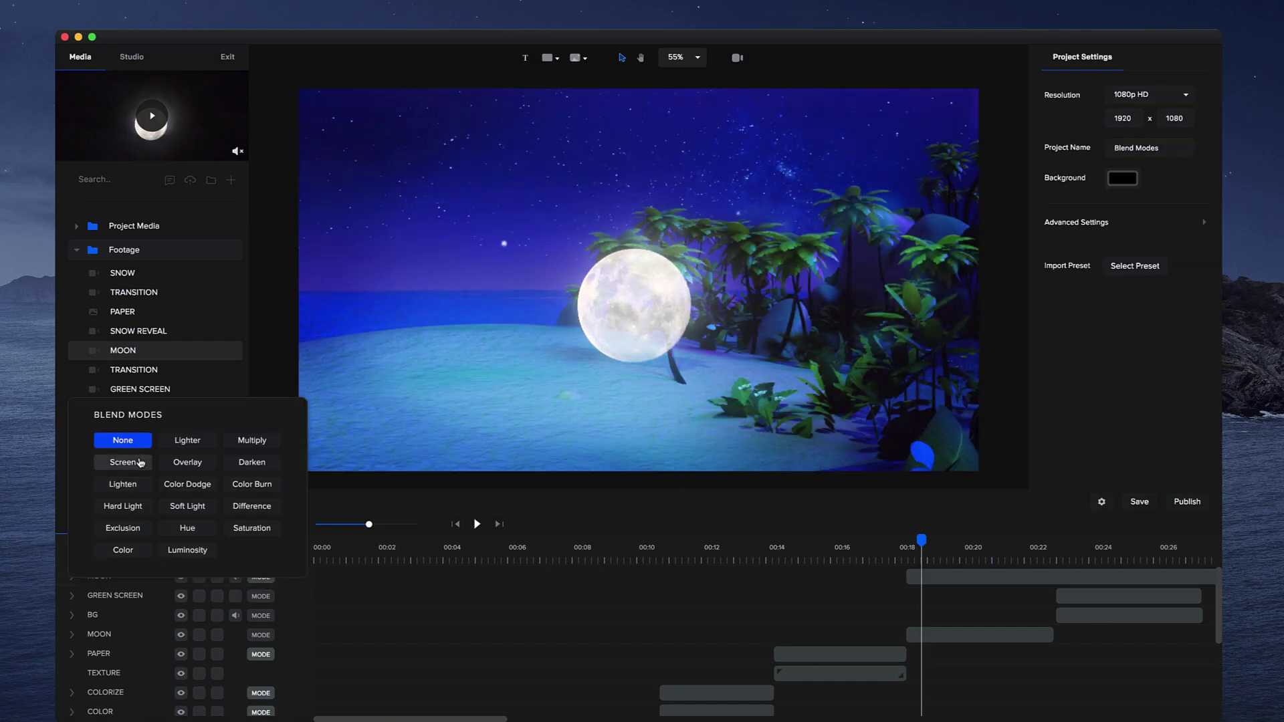
{"action": "left_click", "coordinate": [138, 463]}
{"action": "left_click_drag", "start_coordinate": [613, 312], "coordinate": [398, 177]}
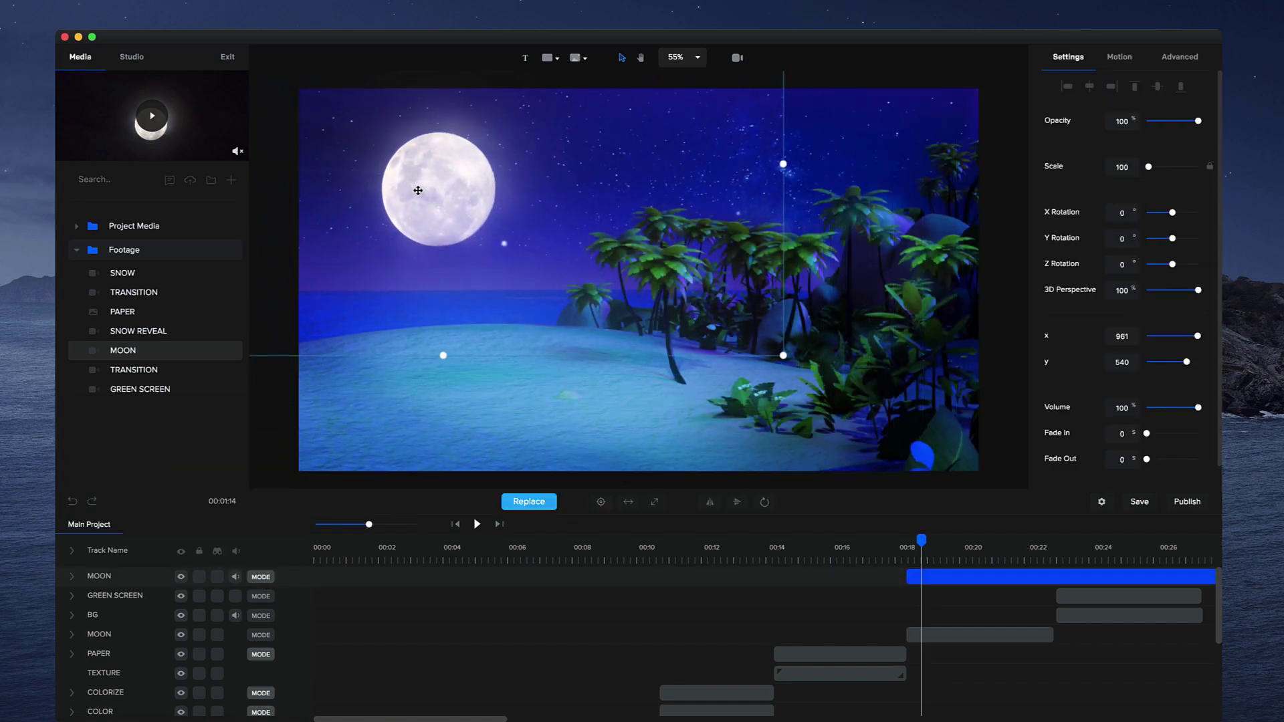
{"action": "left_click", "coordinate": [262, 576]}
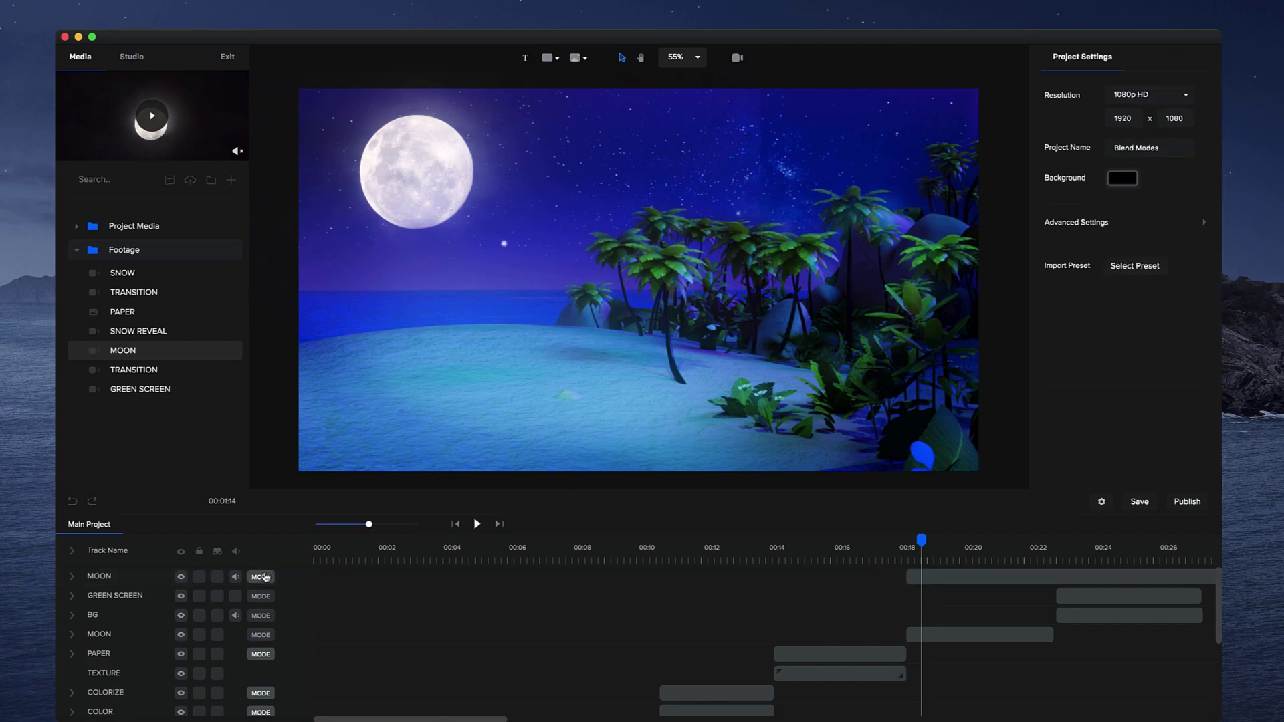
{"action": "left_click", "coordinate": [123, 477]}
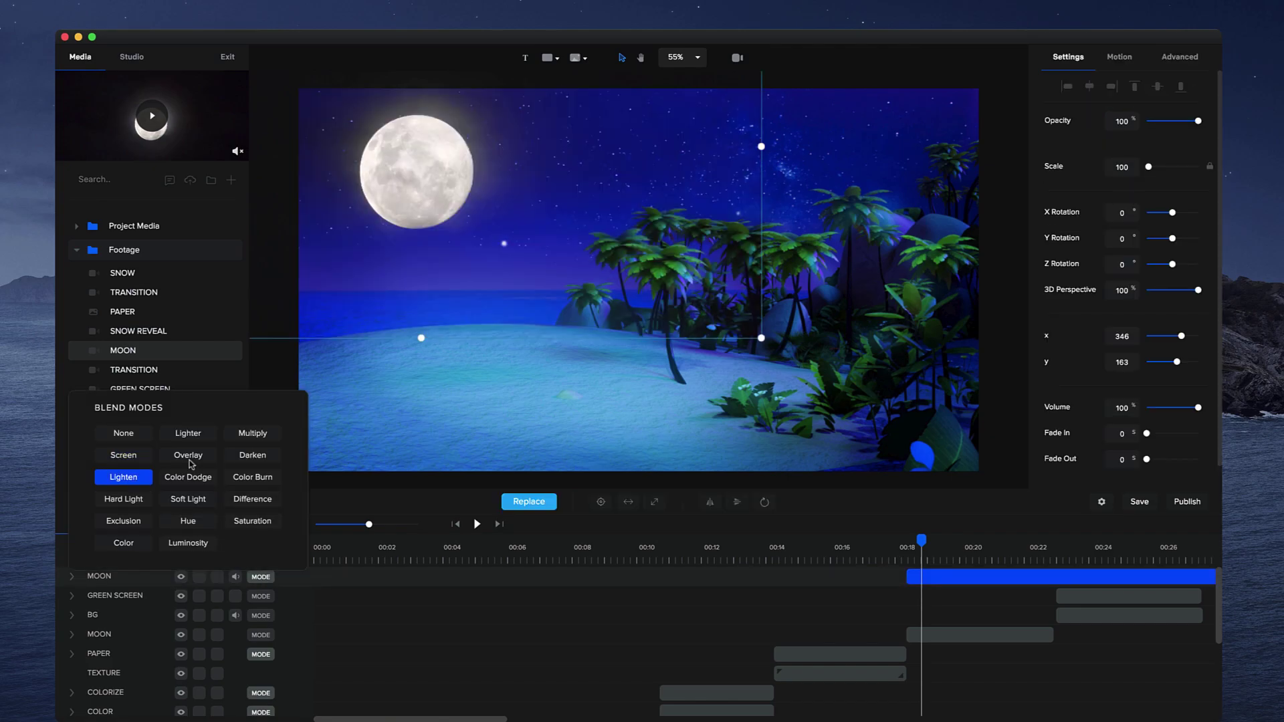
{"action": "left_click", "coordinate": [909, 563]}
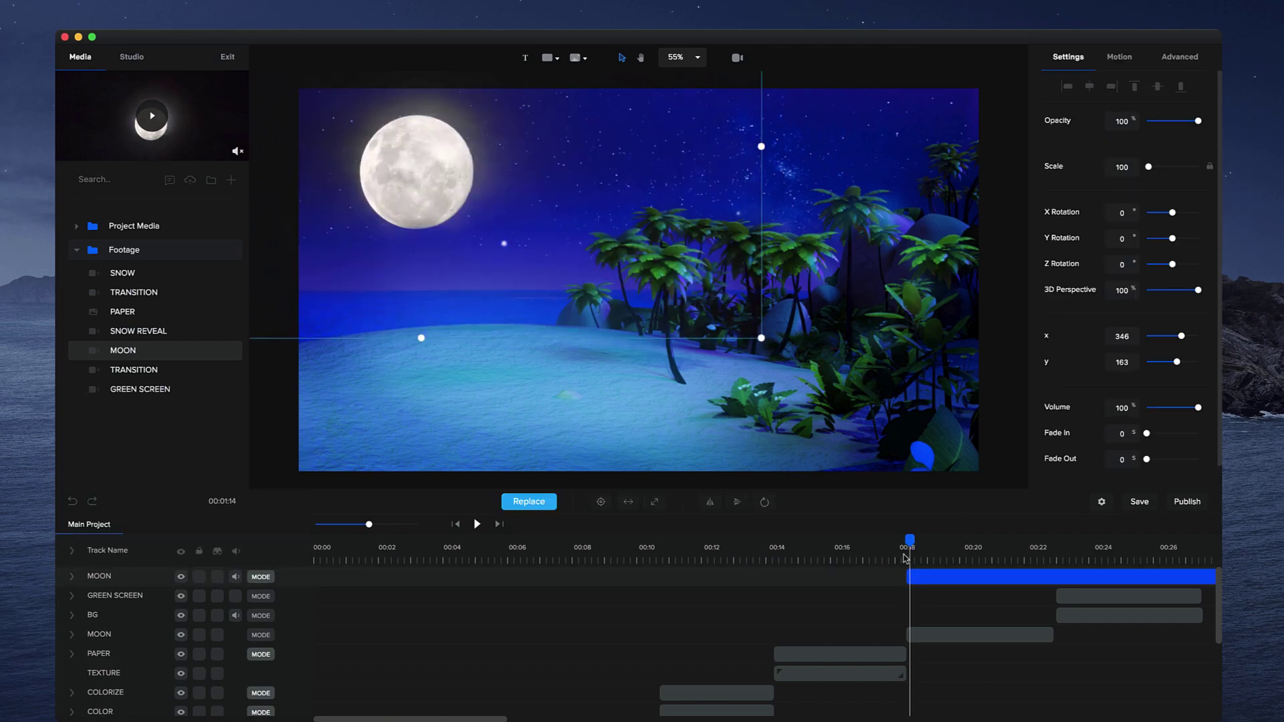
Step: Delete the duplicate MOON track, then play the green-screen clip from about 00:22
{"action": "key", "text": "space"}
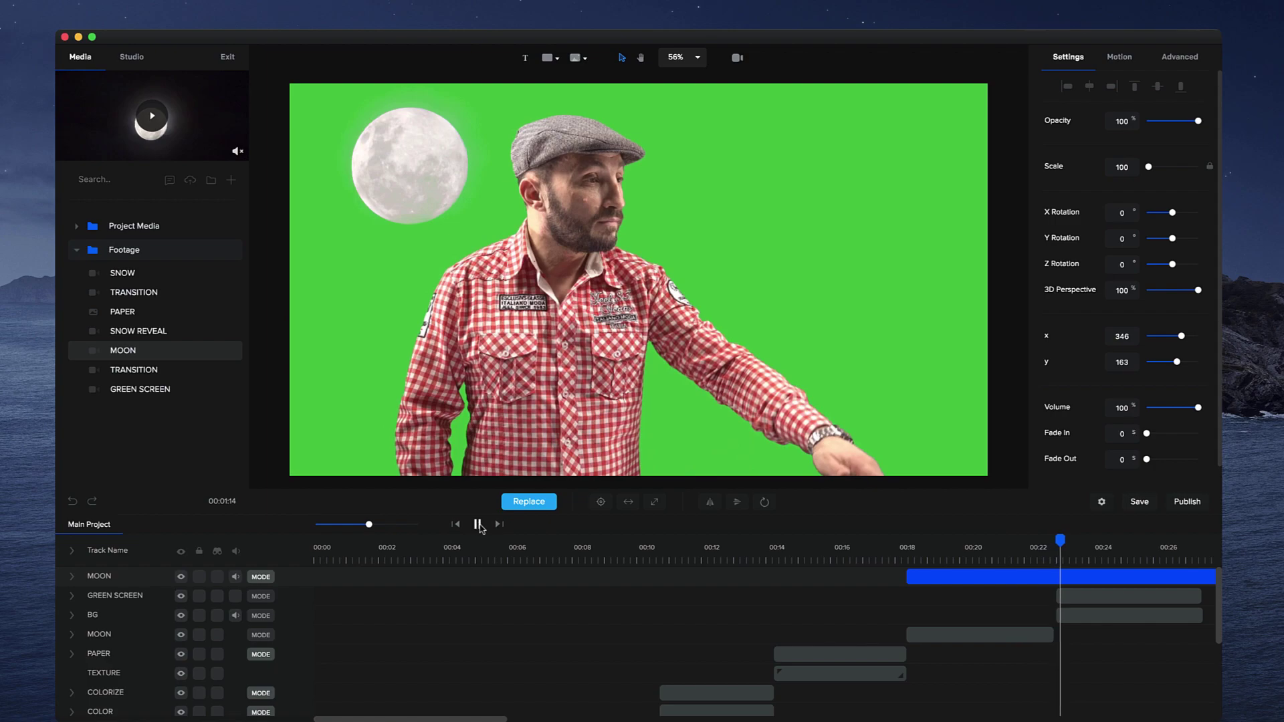
{"action": "left_click", "coordinate": [424, 193]}
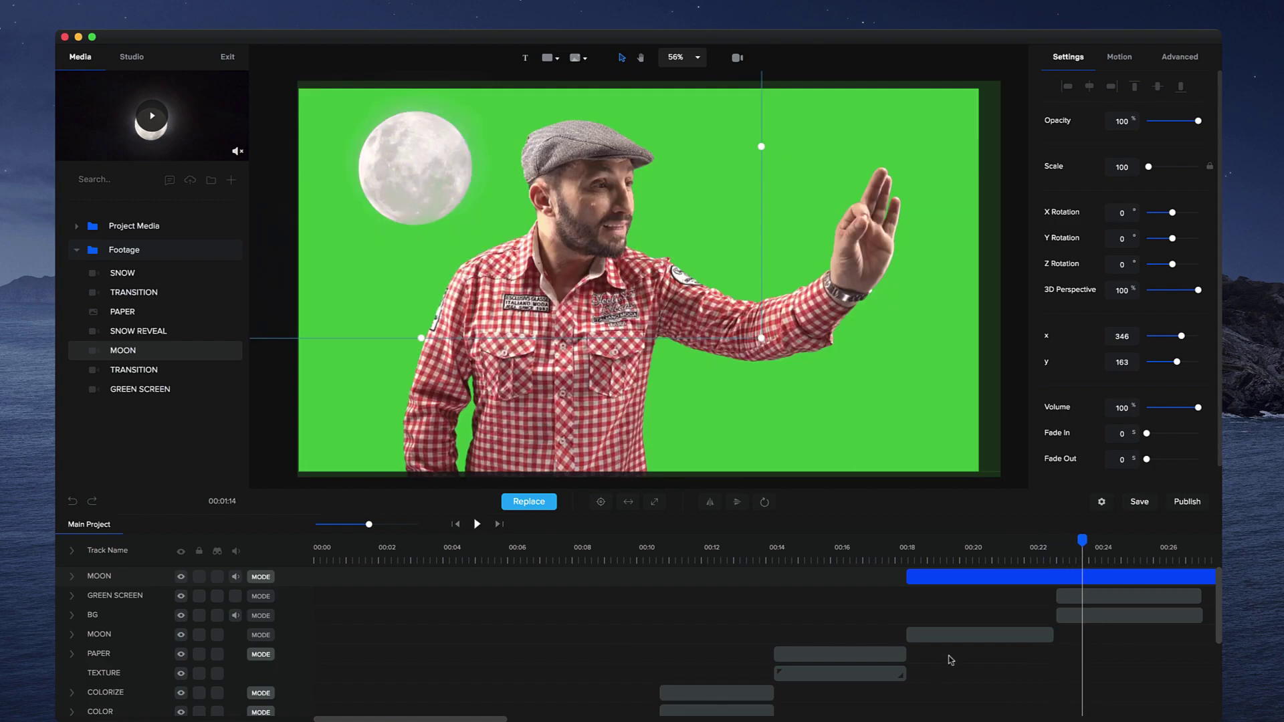
{"action": "left_click", "coordinate": [936, 560]}
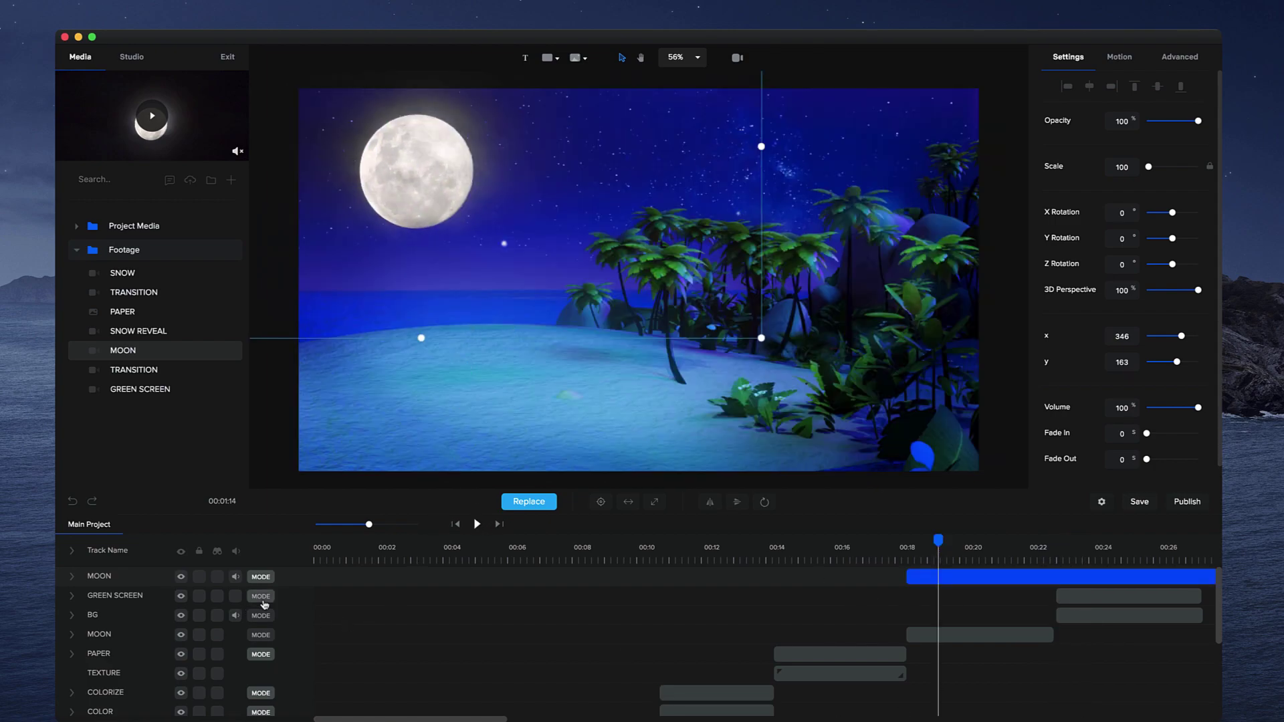
{"action": "key", "text": "Delete"}
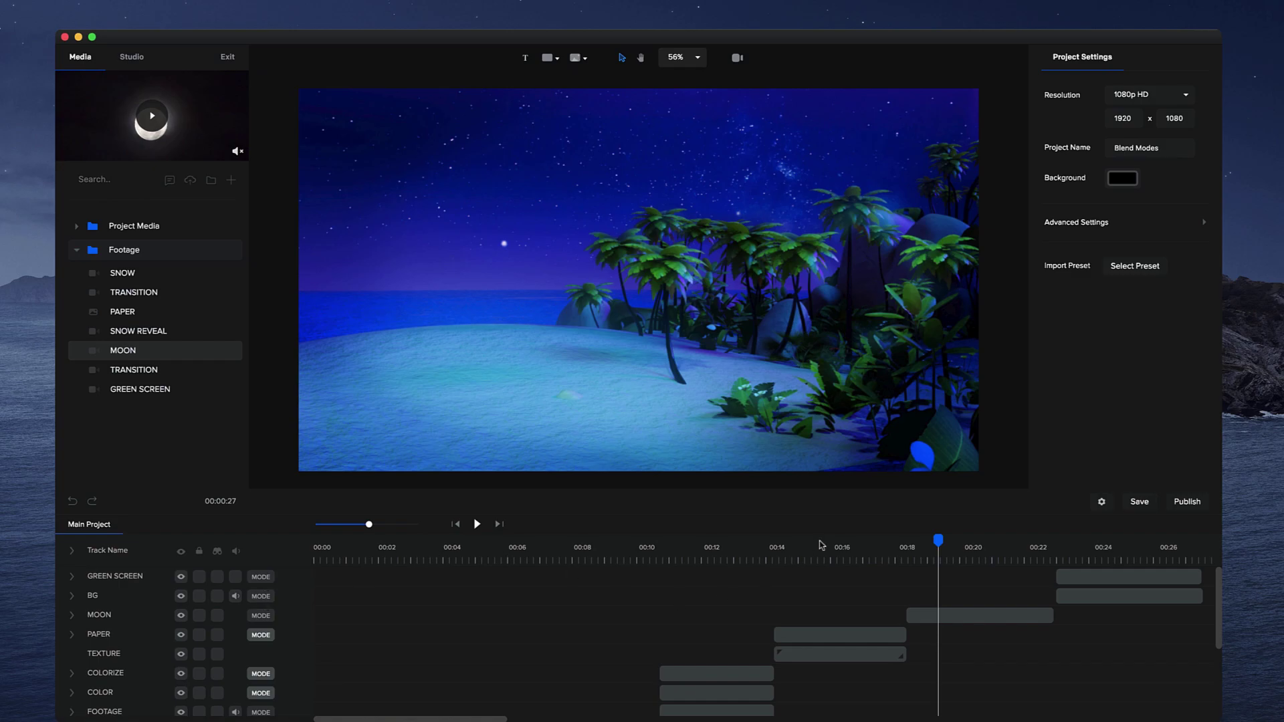
{"action": "left_click", "coordinate": [1045, 544]}
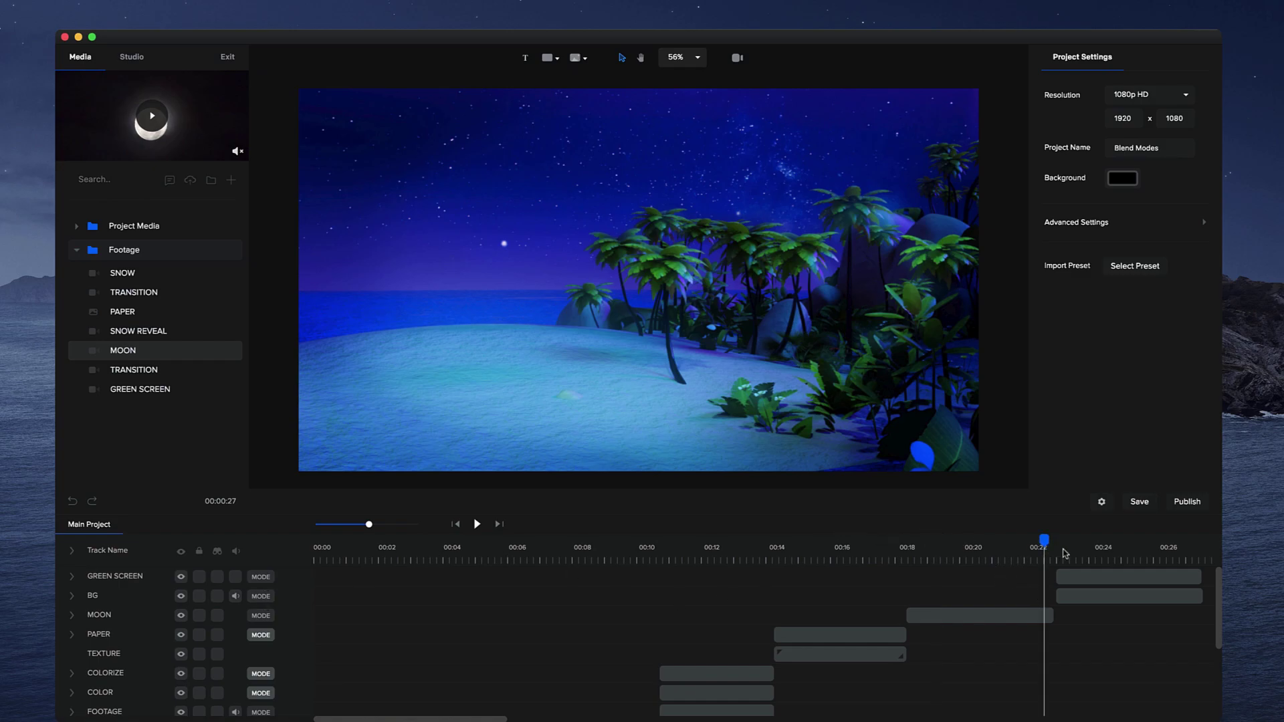
{"action": "key", "text": "space"}
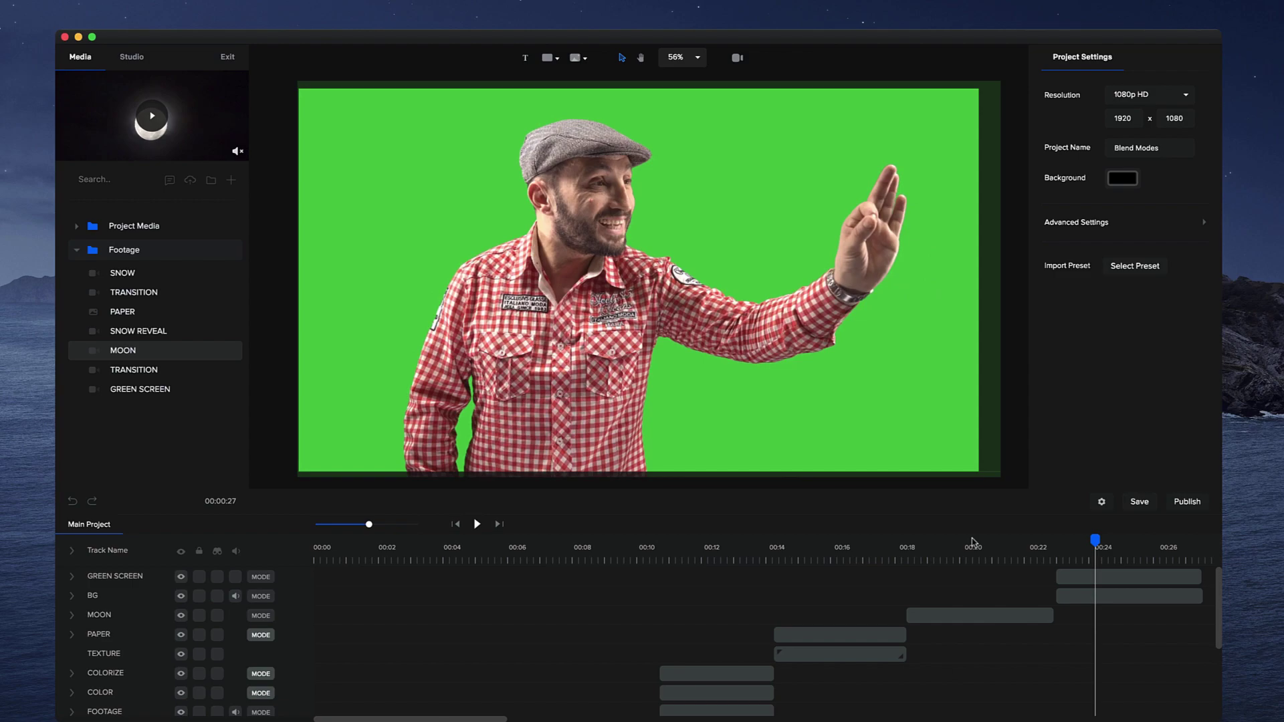
Step: Key out the green with the Remove Color eyedropper and a threshold of 5
{"action": "left_click", "coordinate": [1072, 550]}
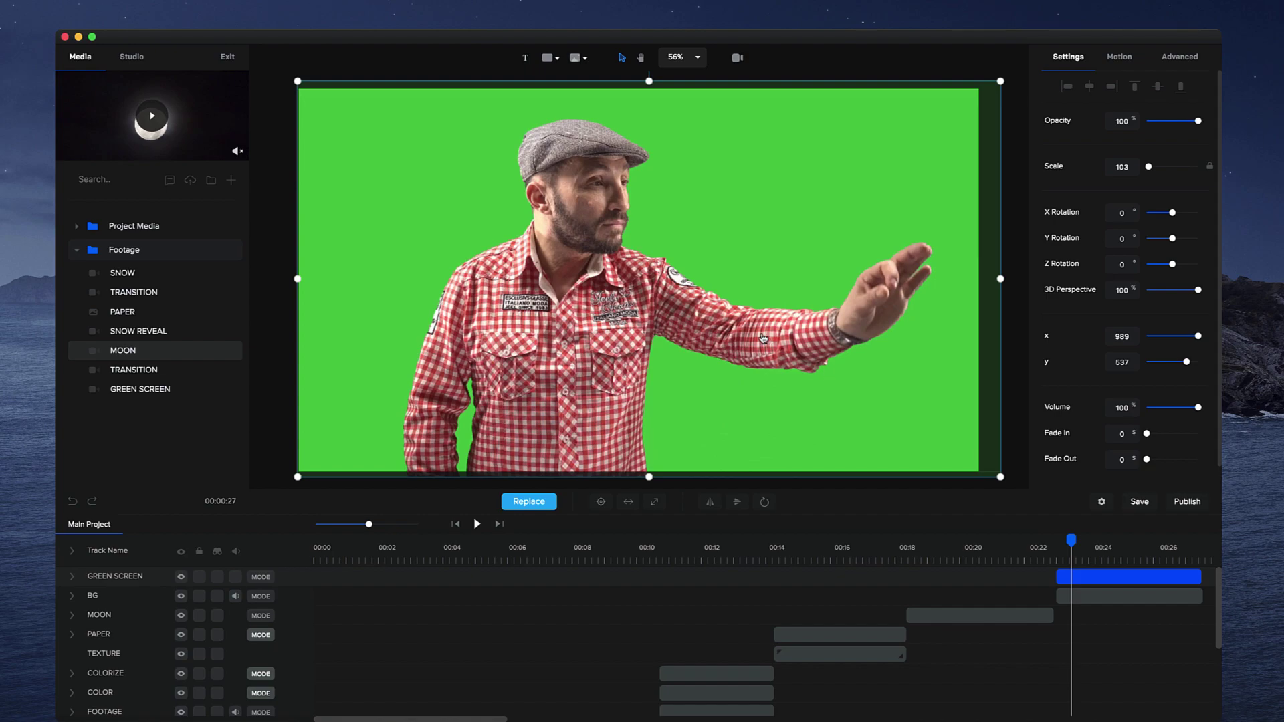
{"action": "scroll", "coordinate": [763, 339], "scroll_direction": "up", "scroll_amount": 2}
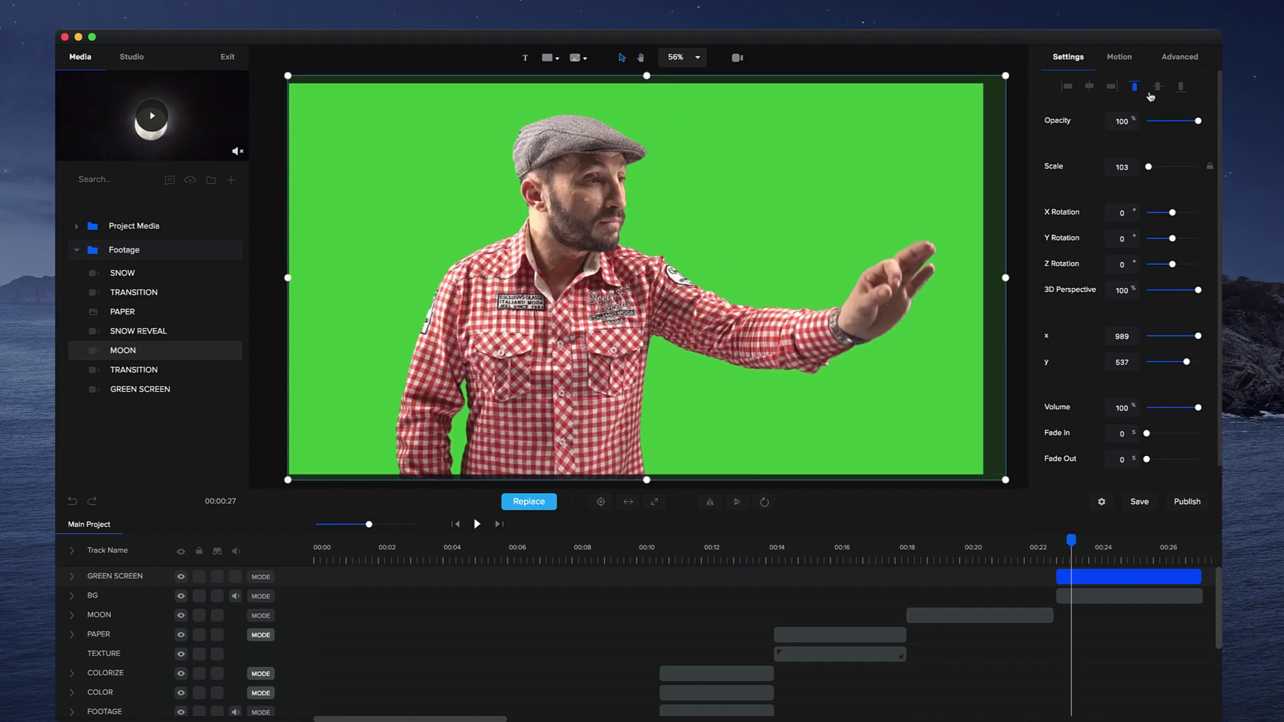
{"action": "left_click", "coordinate": [1191, 70]}
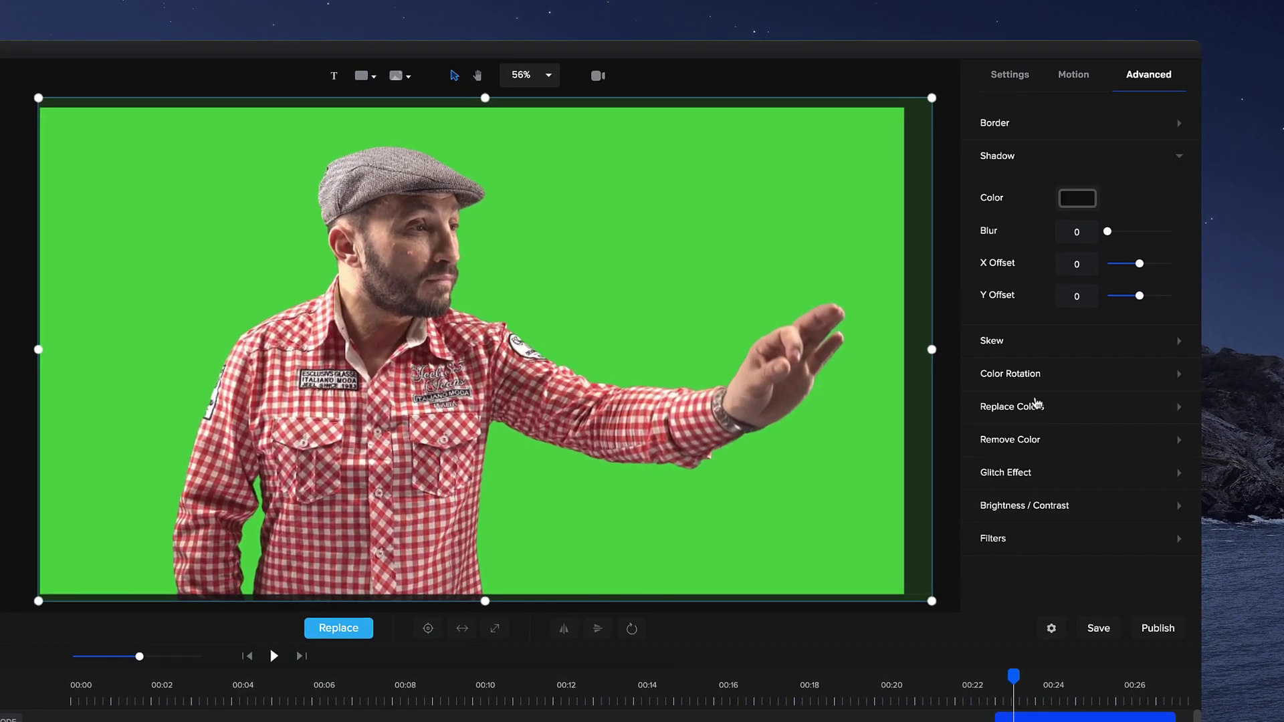
{"action": "left_click", "coordinate": [1023, 452]}
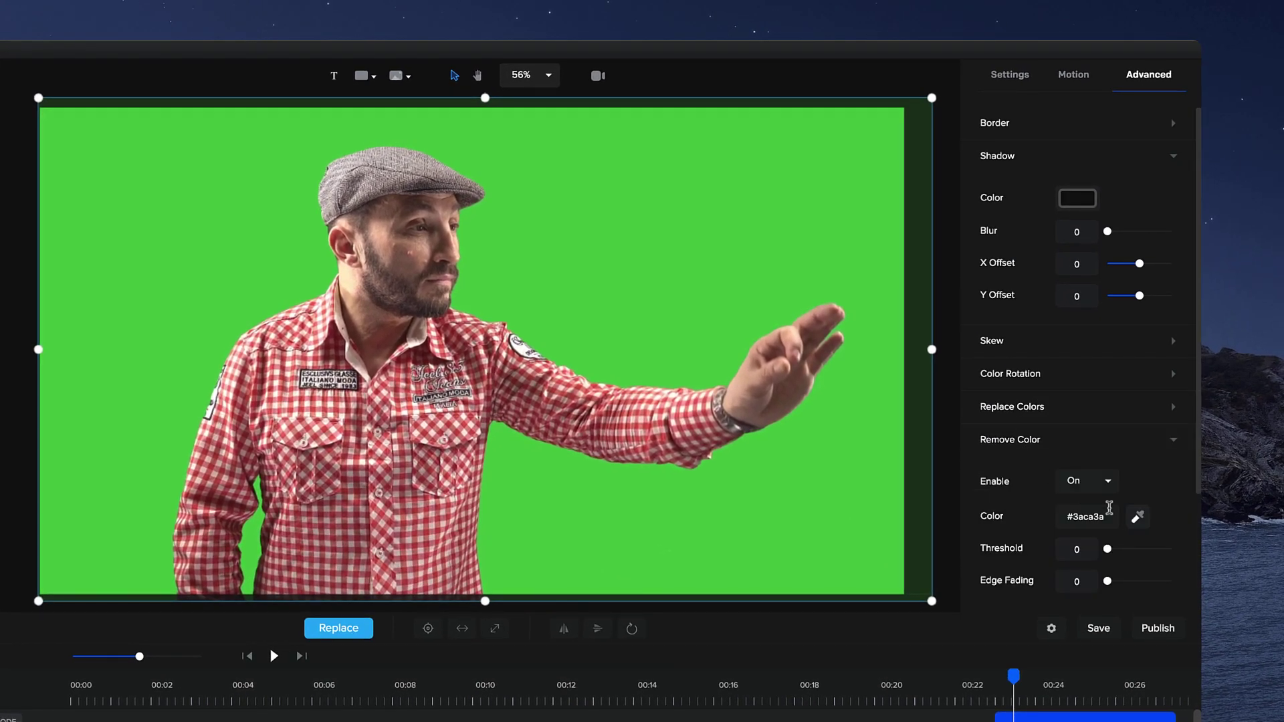
{"action": "left_click", "coordinate": [1139, 517]}
{"action": "left_click", "coordinate": [694, 511]}
{"action": "left_click", "coordinate": [1139, 517]}
{"action": "left_click", "coordinate": [666, 517]}
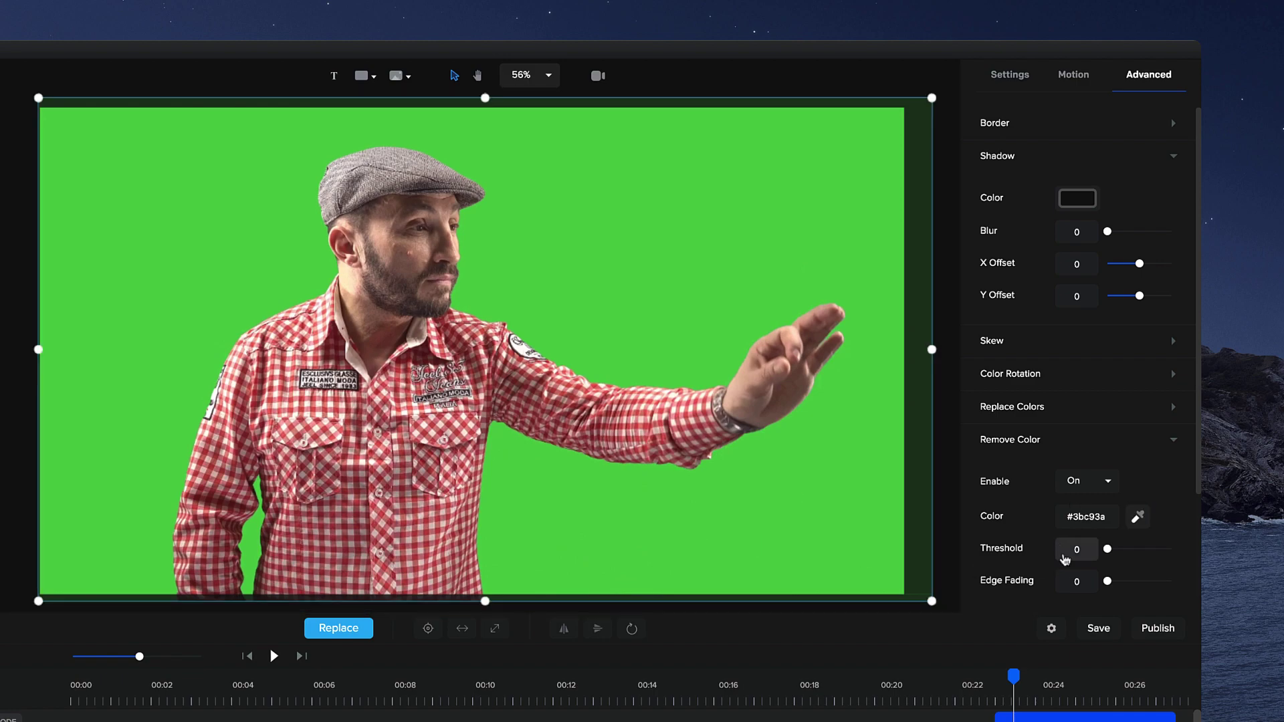
{"action": "left_click_drag", "start_coordinate": [1109, 549], "coordinate": [1116, 550]}
{"action": "scroll", "coordinate": [395, 383], "scroll_direction": "up", "scroll_amount": 3}
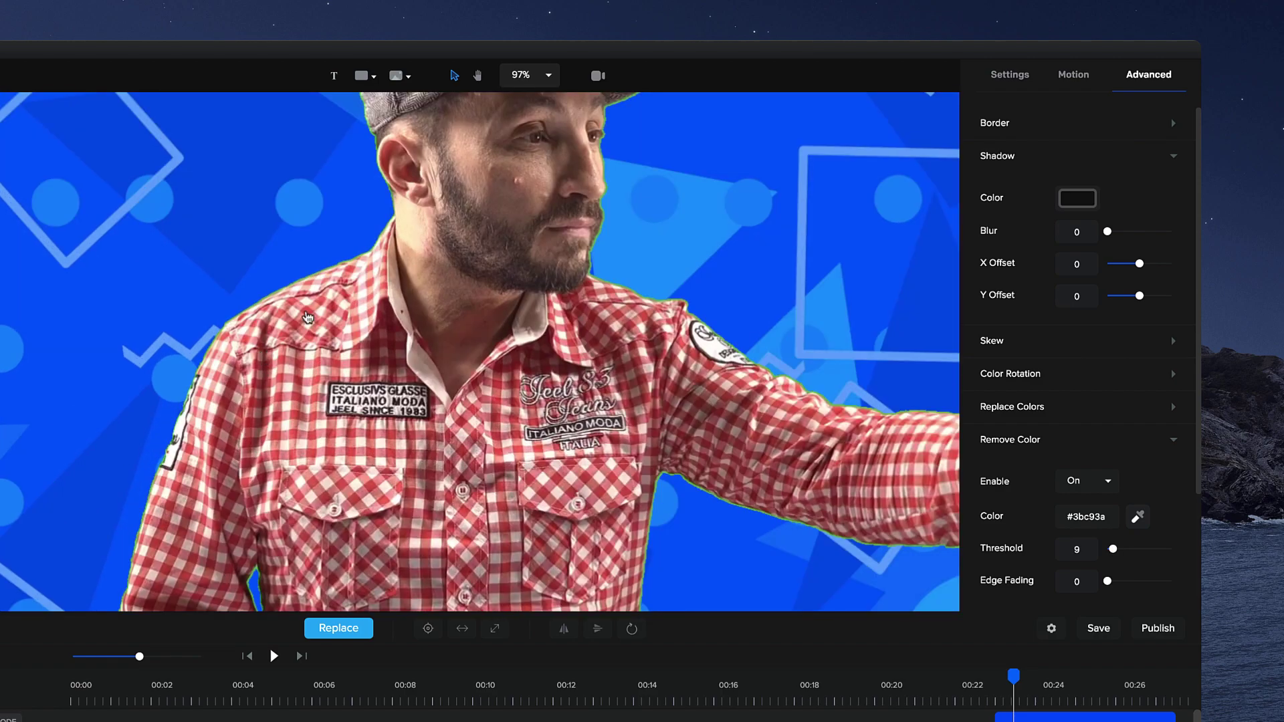
{"action": "scroll", "coordinate": [408, 170], "scroll_direction": "up", "scroll_amount": 2}
{"action": "scroll", "coordinate": [723, 207], "scroll_direction": "up", "scroll_amount": 1}
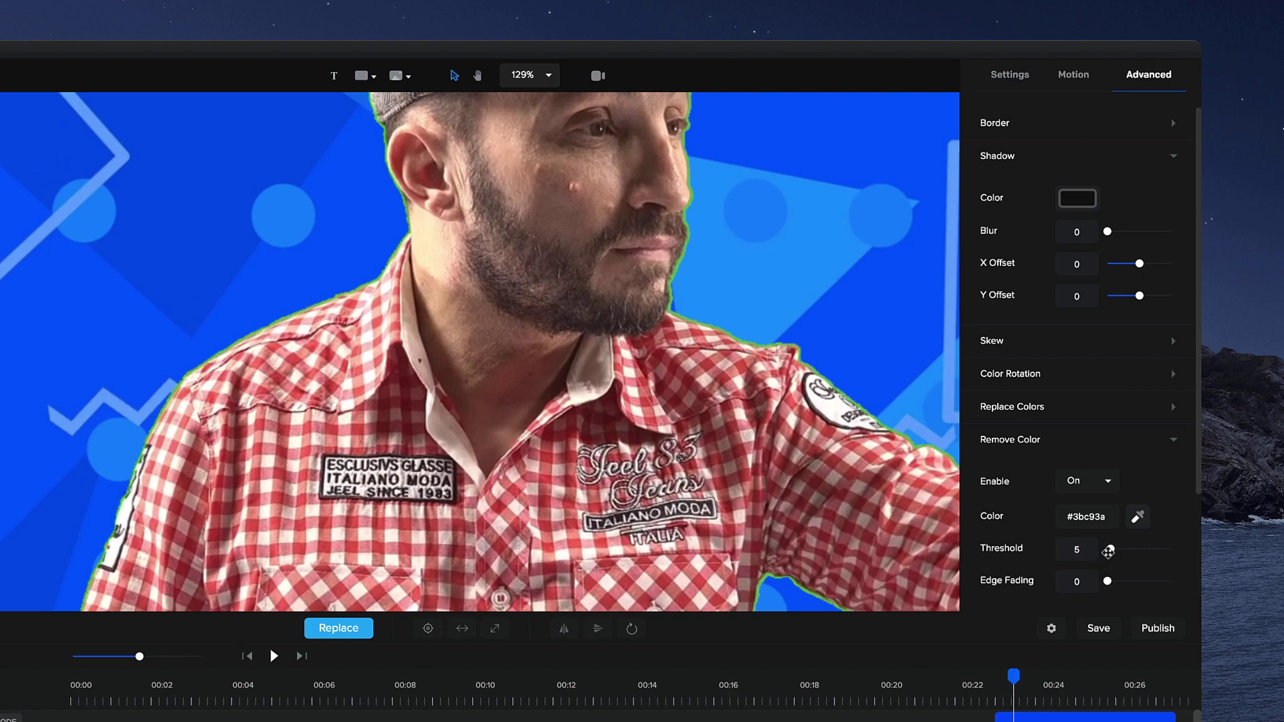
{"action": "scroll", "coordinate": [717, 244], "scroll_direction": "up", "scroll_amount": 3}
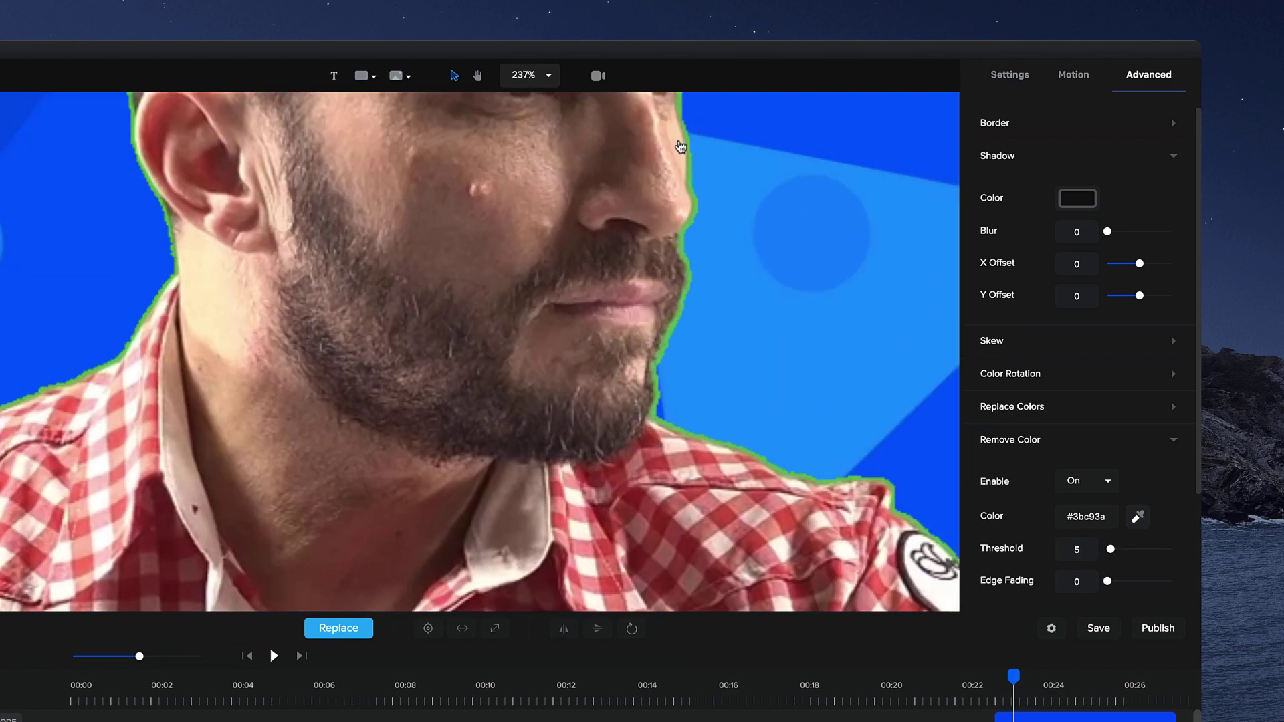
{"action": "scroll", "coordinate": [685, 227], "scroll_direction": "down", "scroll_amount": 1}
{"action": "scroll", "coordinate": [692, 211], "scroll_direction": "down", "scroll_amount": 2}
{"action": "scroll", "coordinate": [712, 239], "scroll_direction": "down", "scroll_amount": 2}
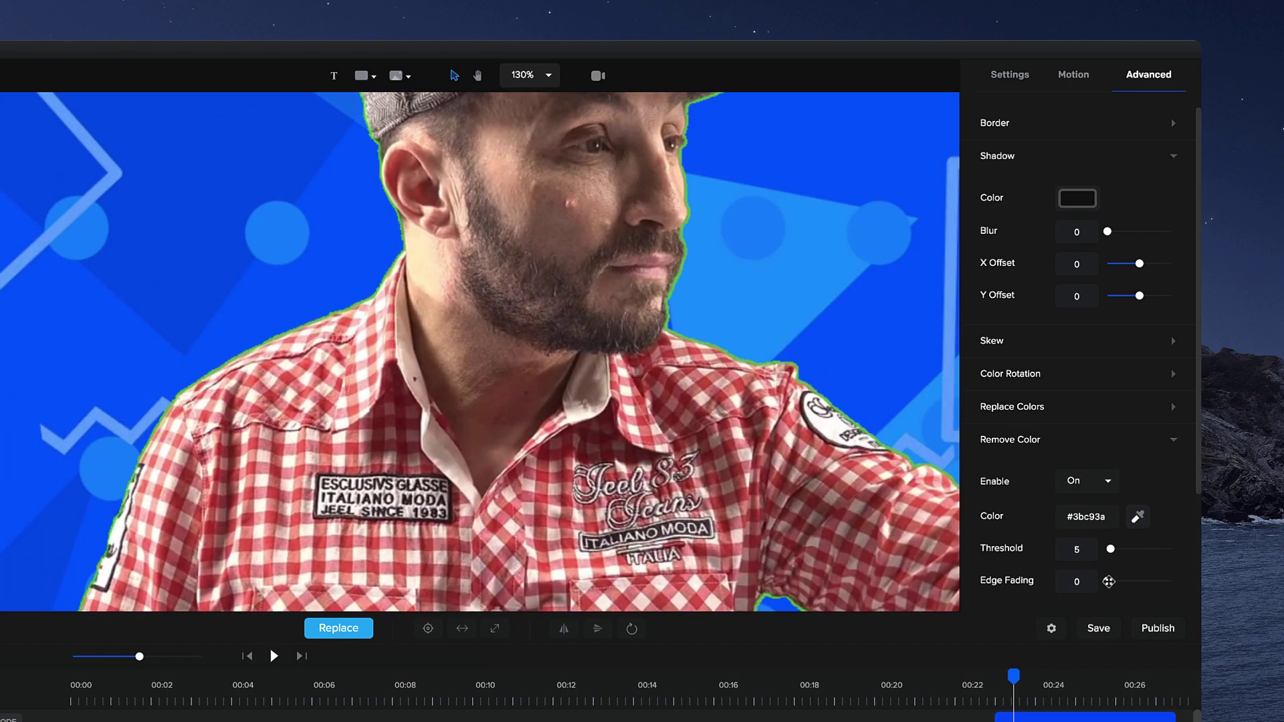
Step: Raise Remove Color's Edge Fading to about 4 around the presenter
{"action": "left_click_drag", "start_coordinate": [1111, 582], "coordinate": [1113, 582]}
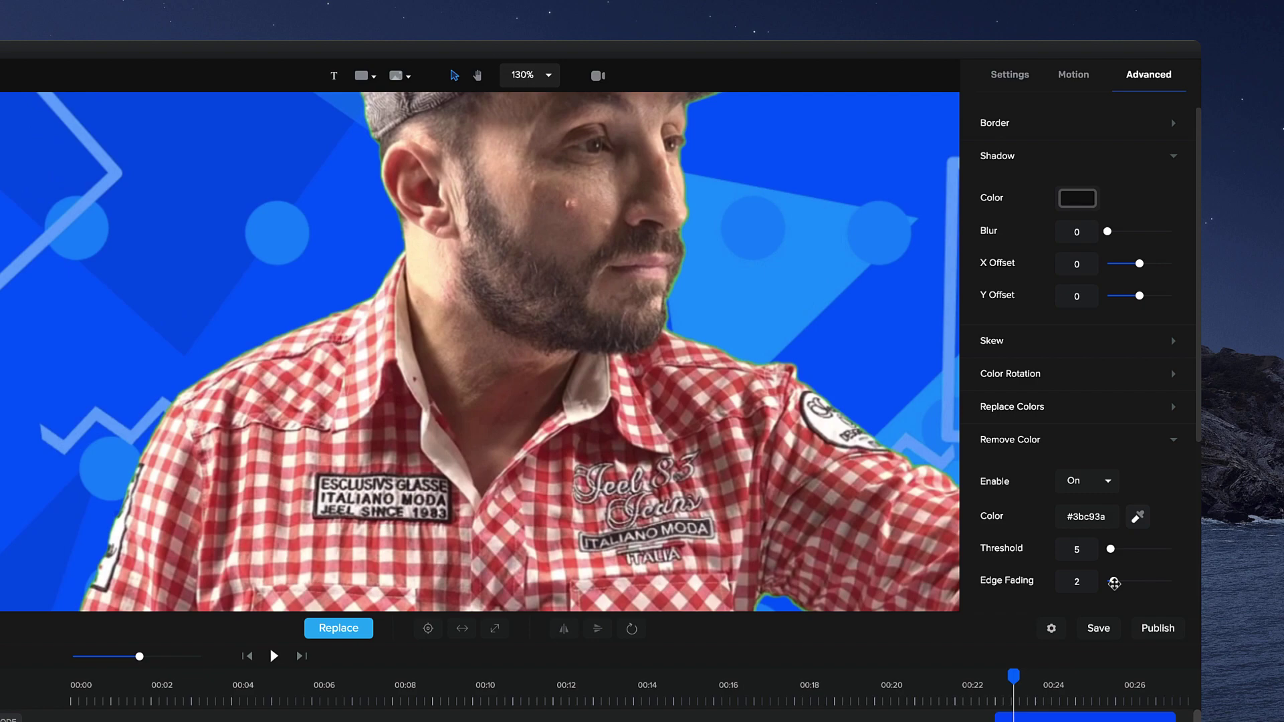
{"action": "scroll", "coordinate": [819, 371], "scroll_direction": "down", "scroll_amount": 2}
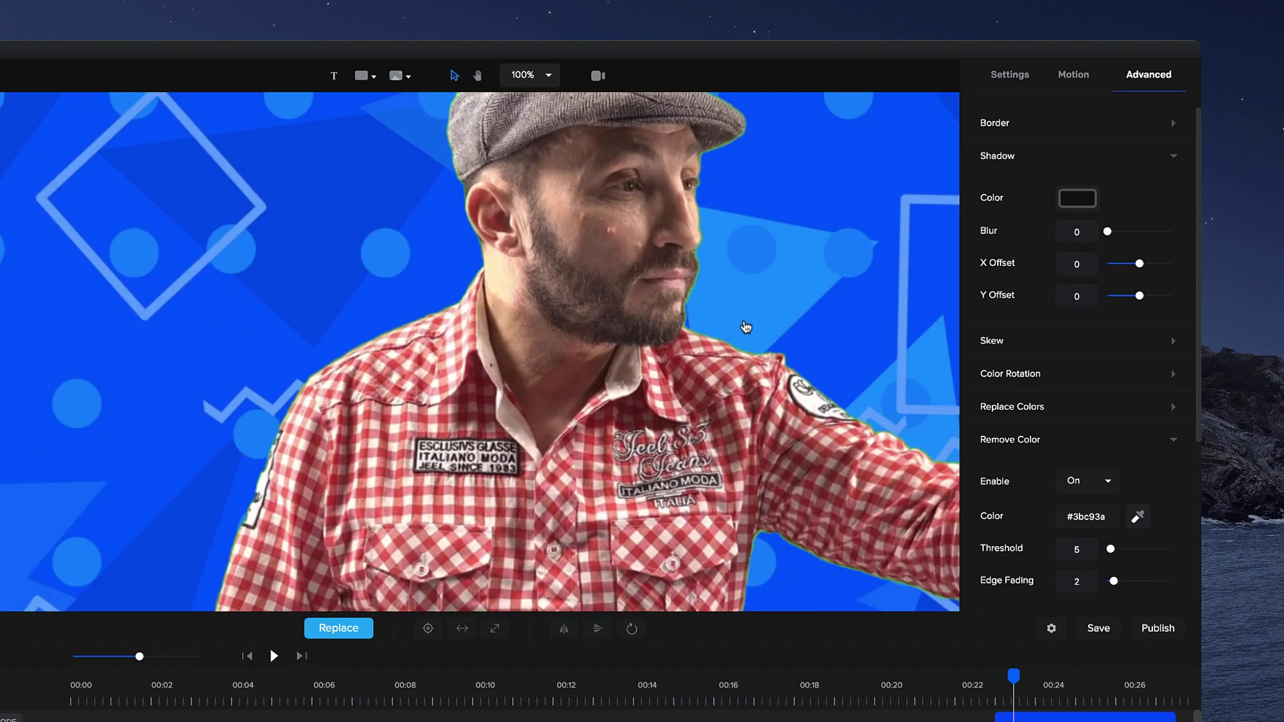
{"action": "scroll", "coordinate": [740, 325], "scroll_direction": "down", "scroll_amount": 2}
{"action": "scroll", "coordinate": [748, 336], "scroll_direction": "down", "scroll_amount": 1}
{"action": "scroll", "coordinate": [783, 351], "scroll_direction": "up", "scroll_amount": 2}
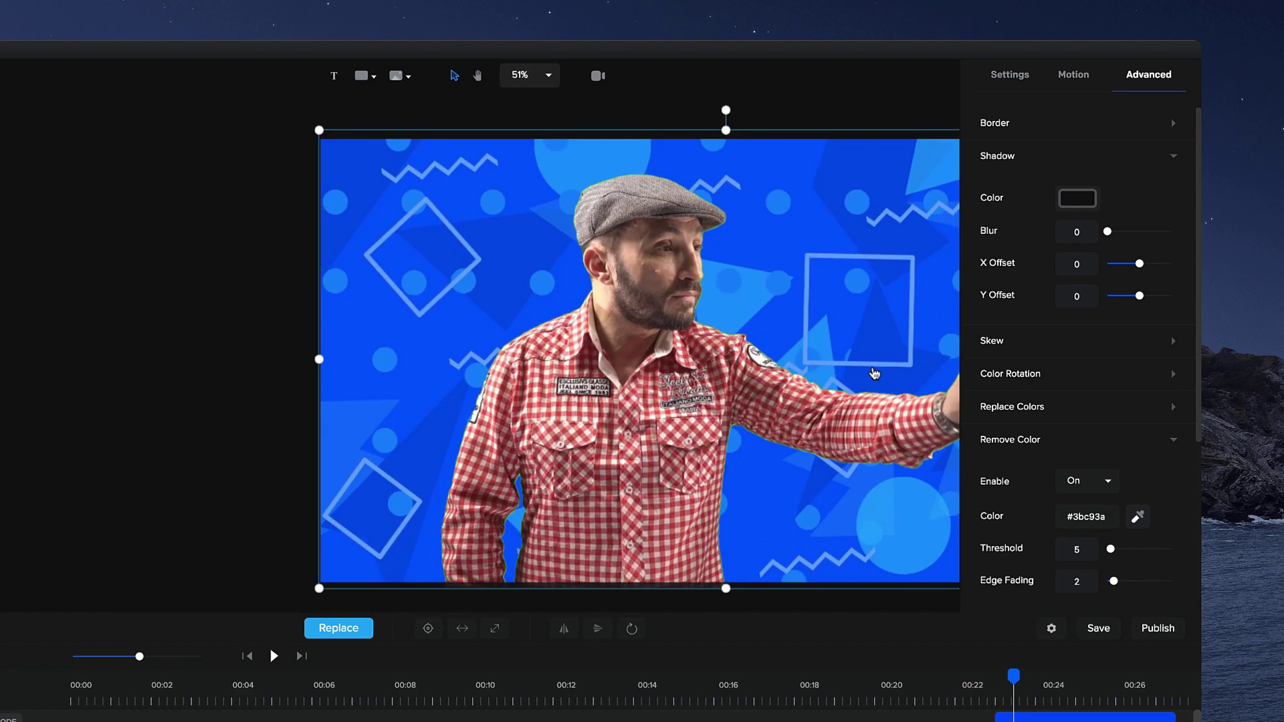
{"action": "scroll", "coordinate": [602, 336], "scroll_direction": "up", "scroll_amount": 1}
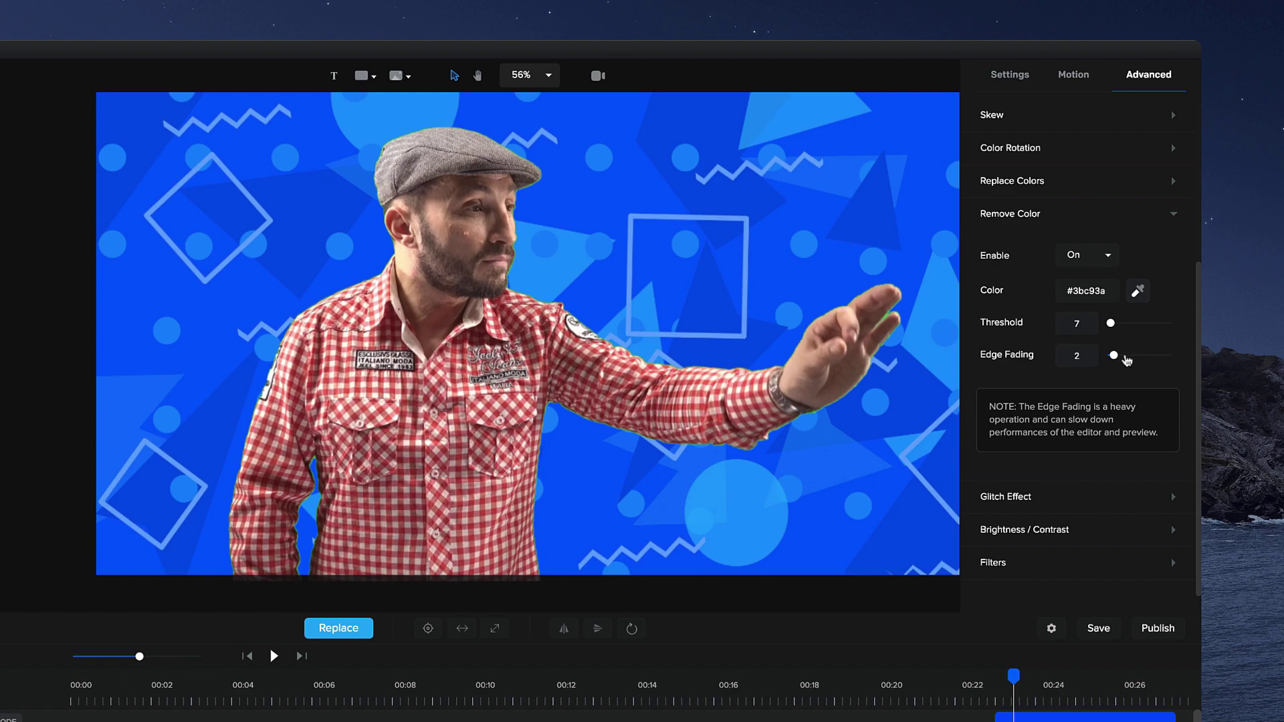
{"action": "left_click_drag", "start_coordinate": [1114, 358], "coordinate": [1116, 357]}
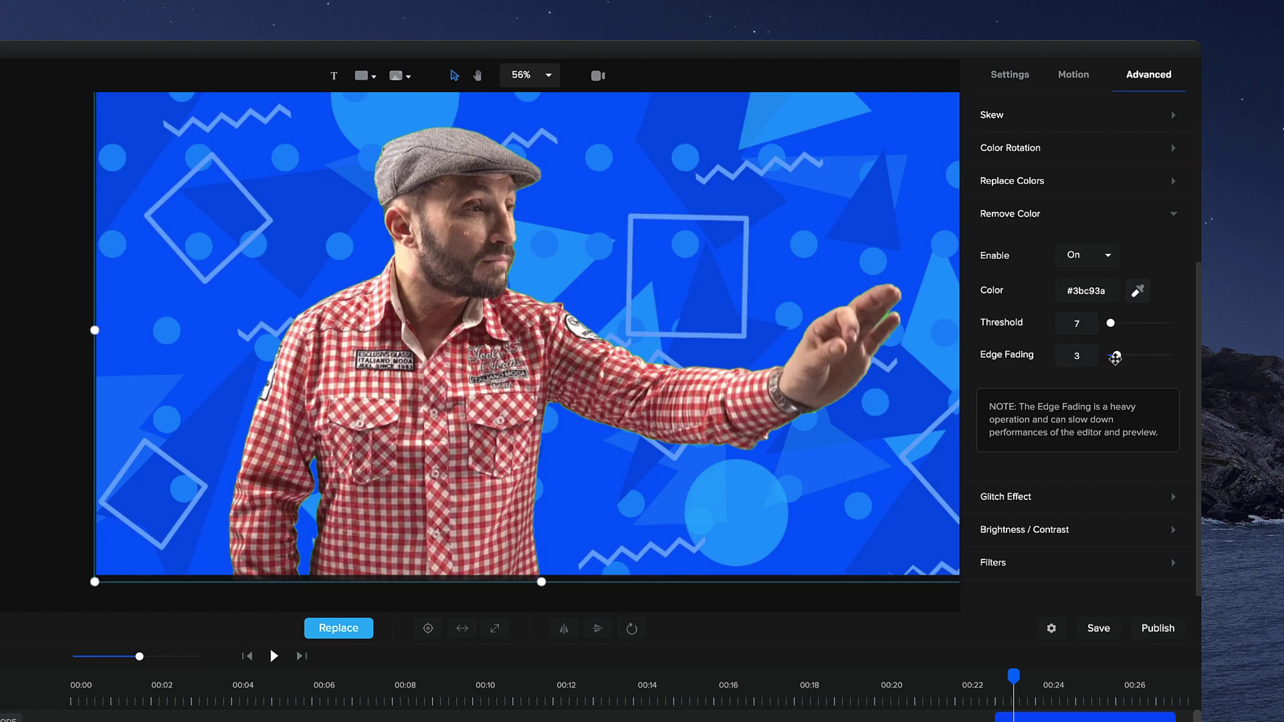
{"action": "scroll", "coordinate": [592, 332], "scroll_direction": "up", "scroll_amount": 3}
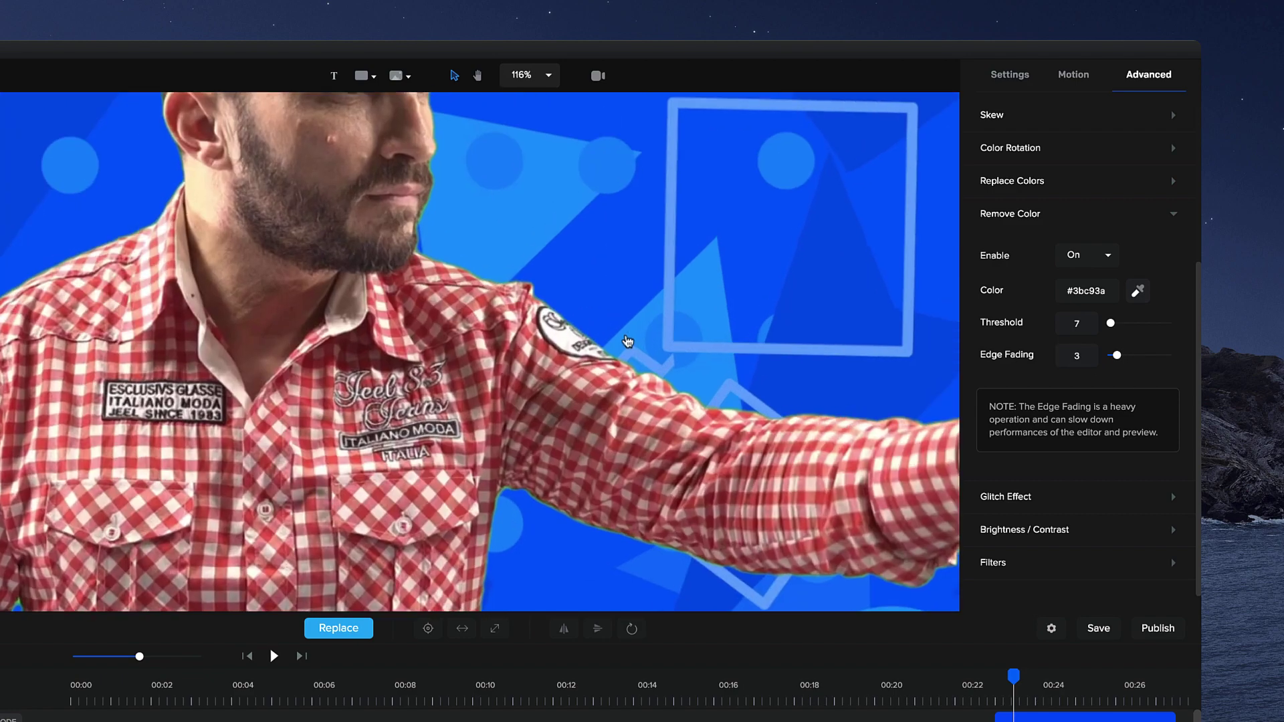
{"action": "scroll", "coordinate": [597, 346], "scroll_direction": "up", "scroll_amount": 3}
{"action": "scroll", "coordinate": [602, 356], "scroll_direction": "down", "scroll_amount": 6}
{"action": "scroll", "coordinate": [602, 357], "scroll_direction": "down", "scroll_amount": 1}
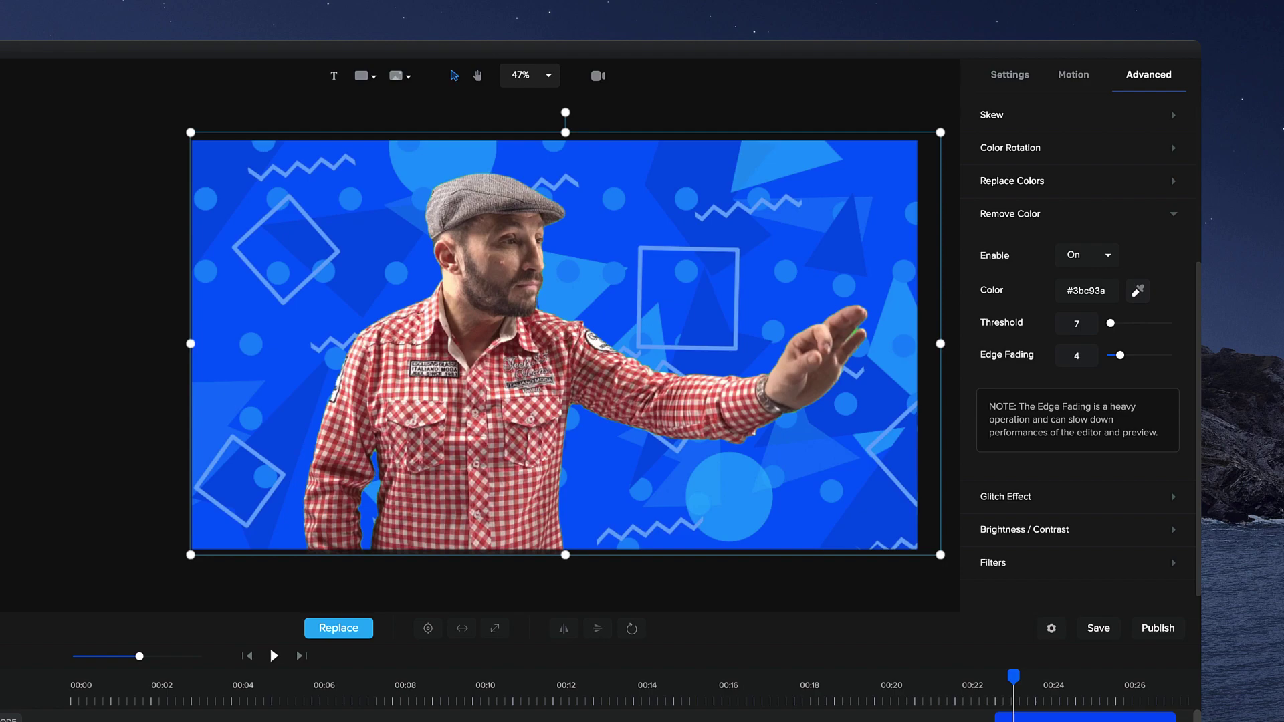
Step: Set the project canvas width to 1080 for a 1080 × 1080 square
{"action": "left_click", "coordinate": [1051, 628]}
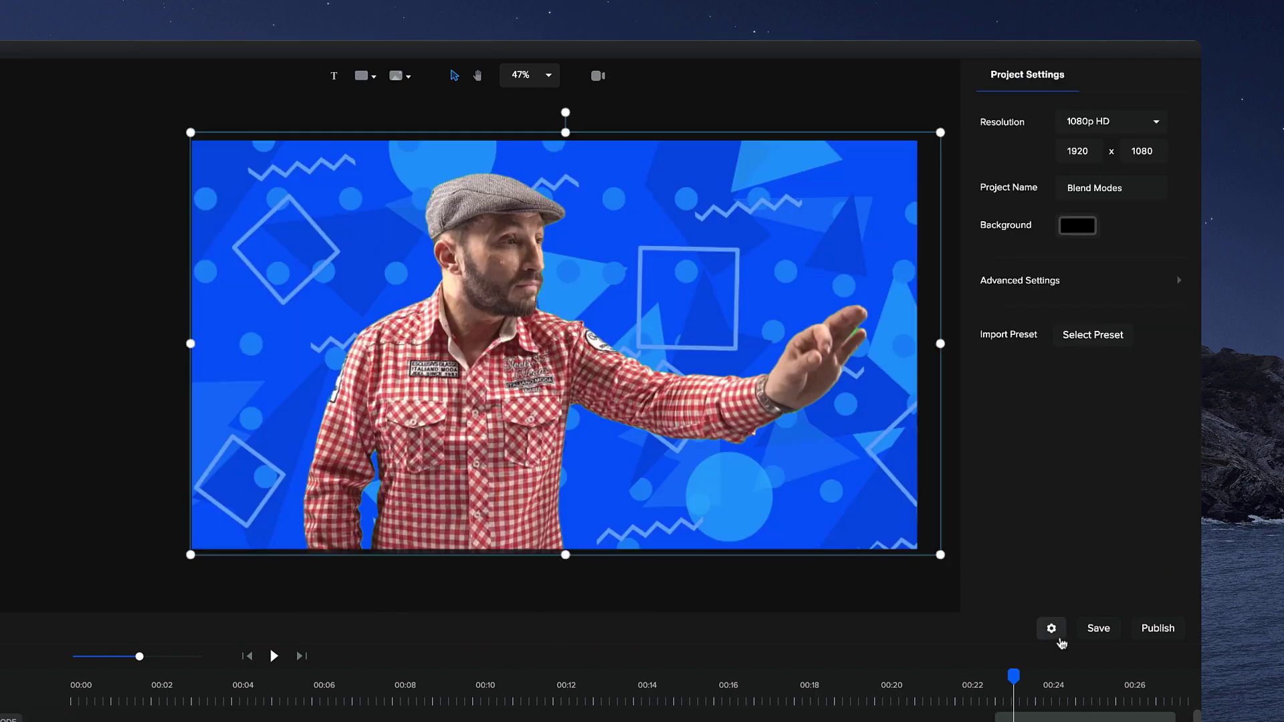
{"action": "double_click", "coordinate": [1082, 154]}
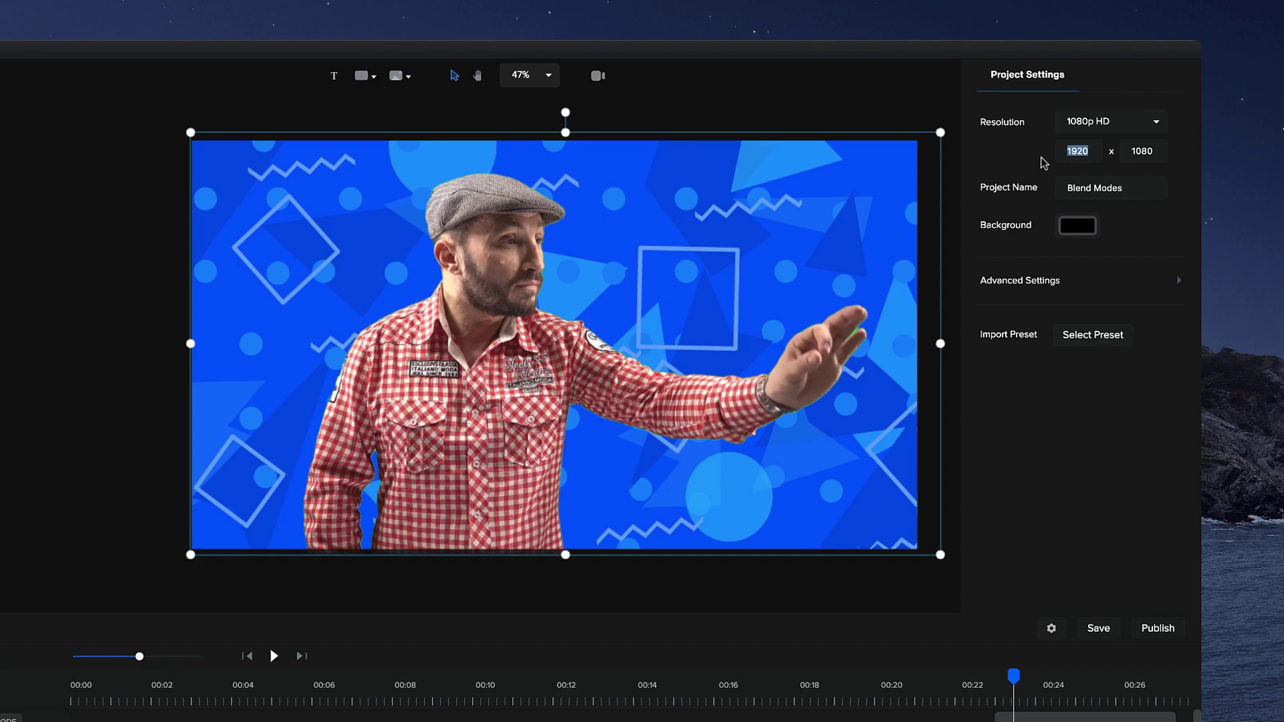
{"action": "type", "text": "10"}
{"action": "key", "text": "Return"}
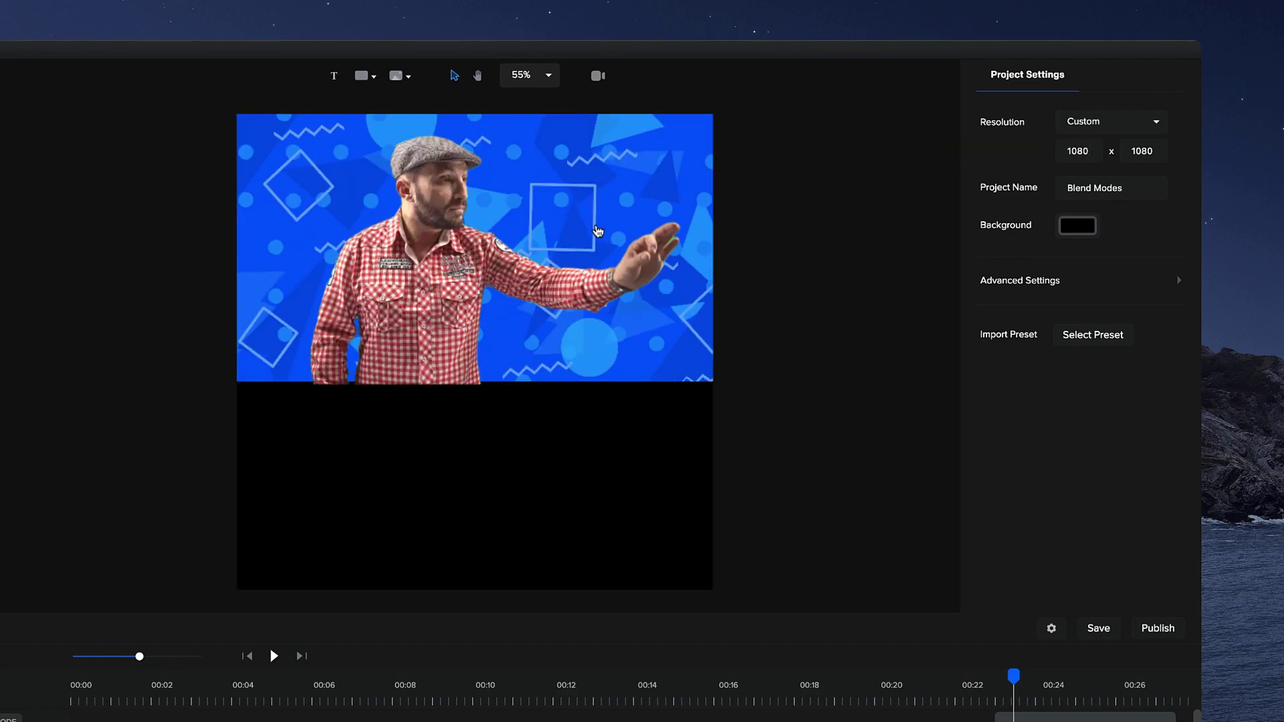
Step: Scale the green-screen clip up to about 101% to fill the square canvas
{"action": "left_click", "coordinate": [691, 278]}
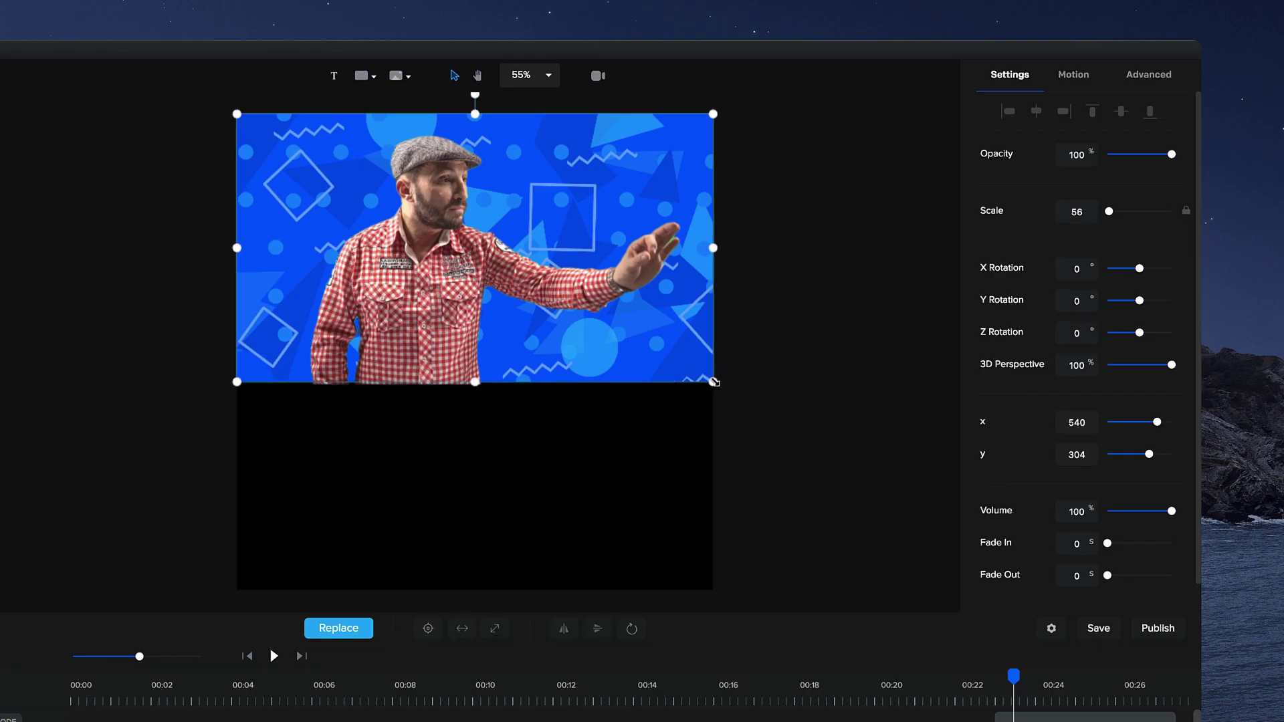
{"action": "left_click_drag", "start_coordinate": [713, 382], "coordinate": [846, 524]}
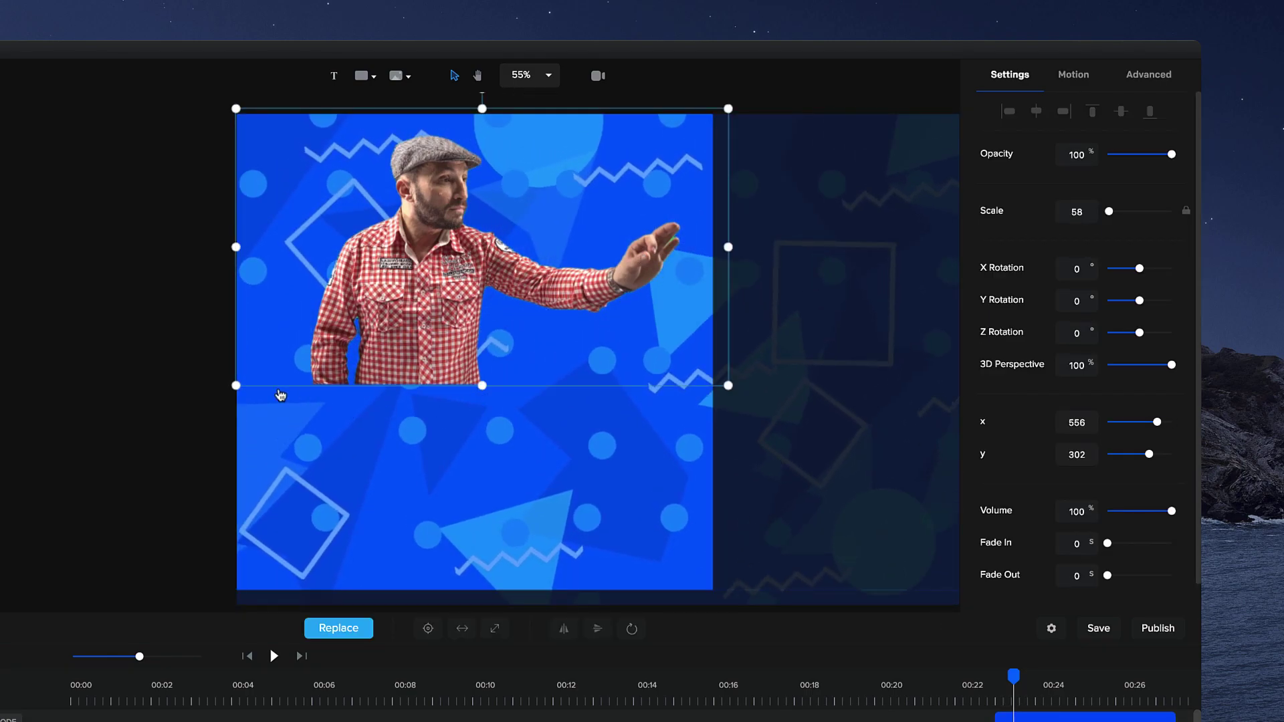
{"action": "left_click_drag", "start_coordinate": [235, 384], "coordinate": [2, 592]}
{"action": "mouse_move", "coordinate": [262, 447]}
{"action": "left_mouse_down"}
{"action": "mouse_move", "coordinate": [387, 464]}
{"action": "mouse_move", "coordinate": [501, 460]}
{"action": "left_mouse_up"}
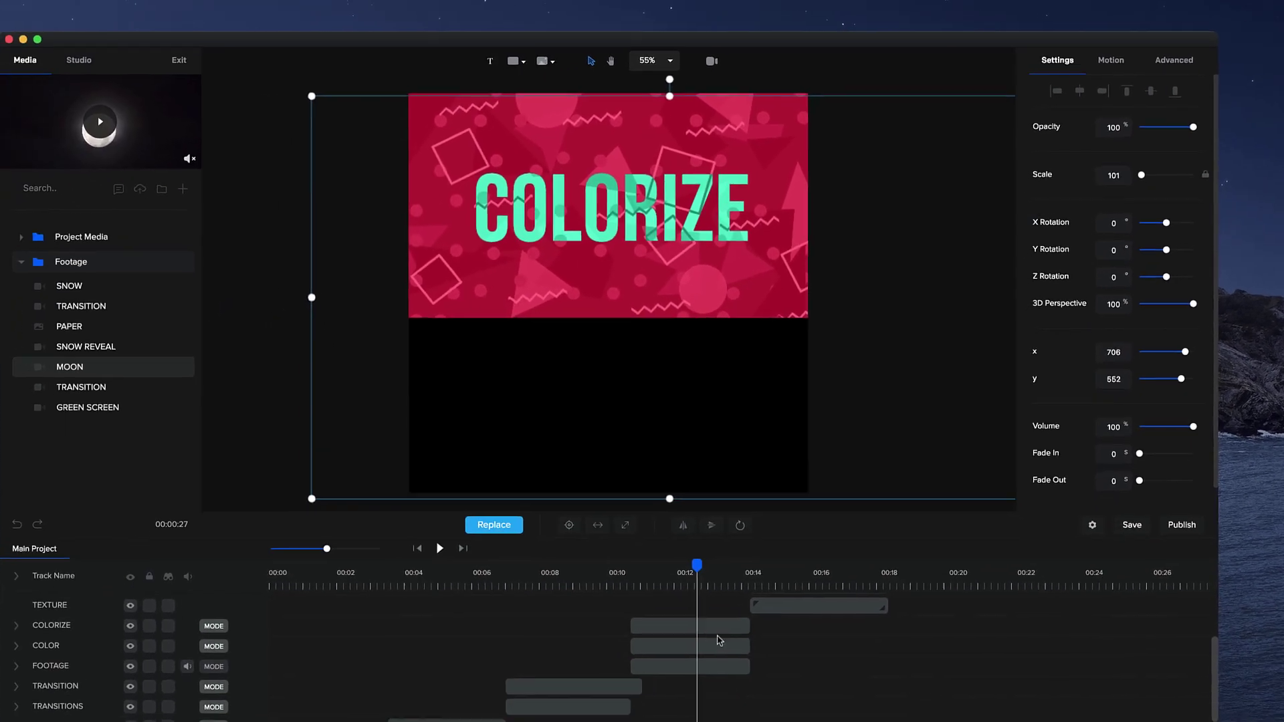
Step: Multi-select the COLORIZE, COLOR, FOOTAGE and TRANSITION clips and trim them together
{"action": "left_click", "coordinate": [746, 604]}
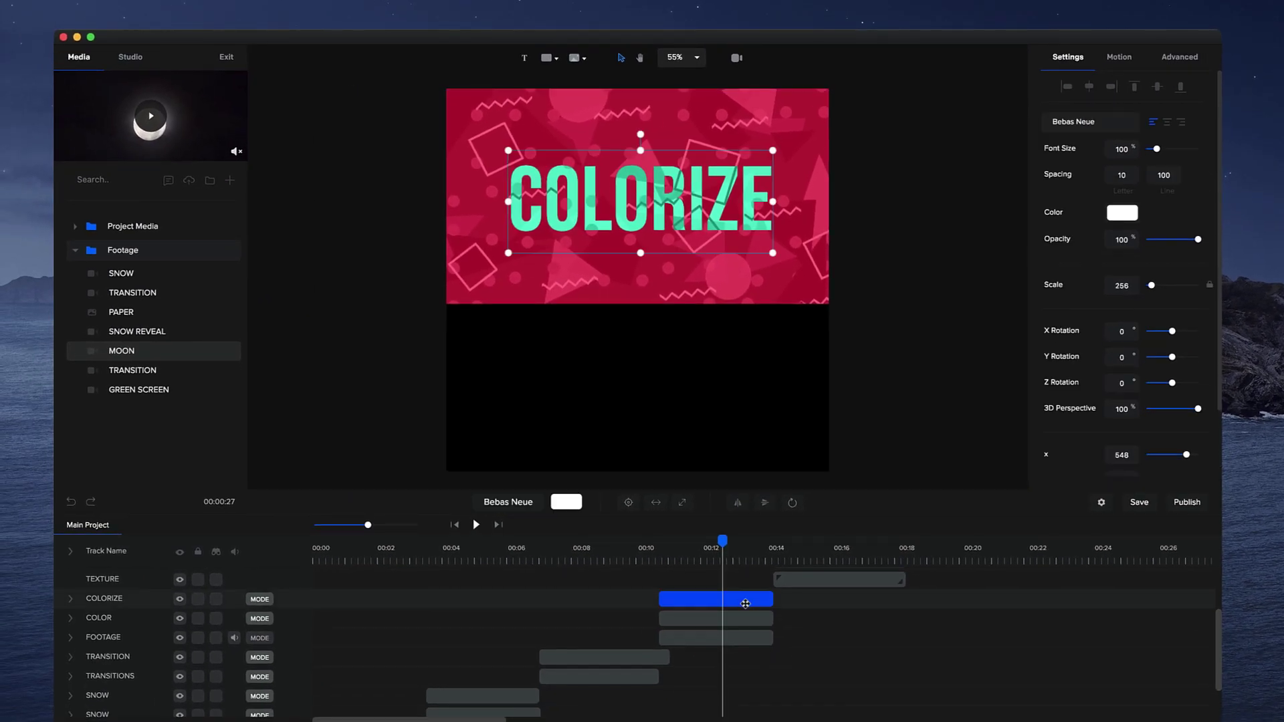
{"action": "left_click", "coordinate": [736, 620], "text": "shift"}
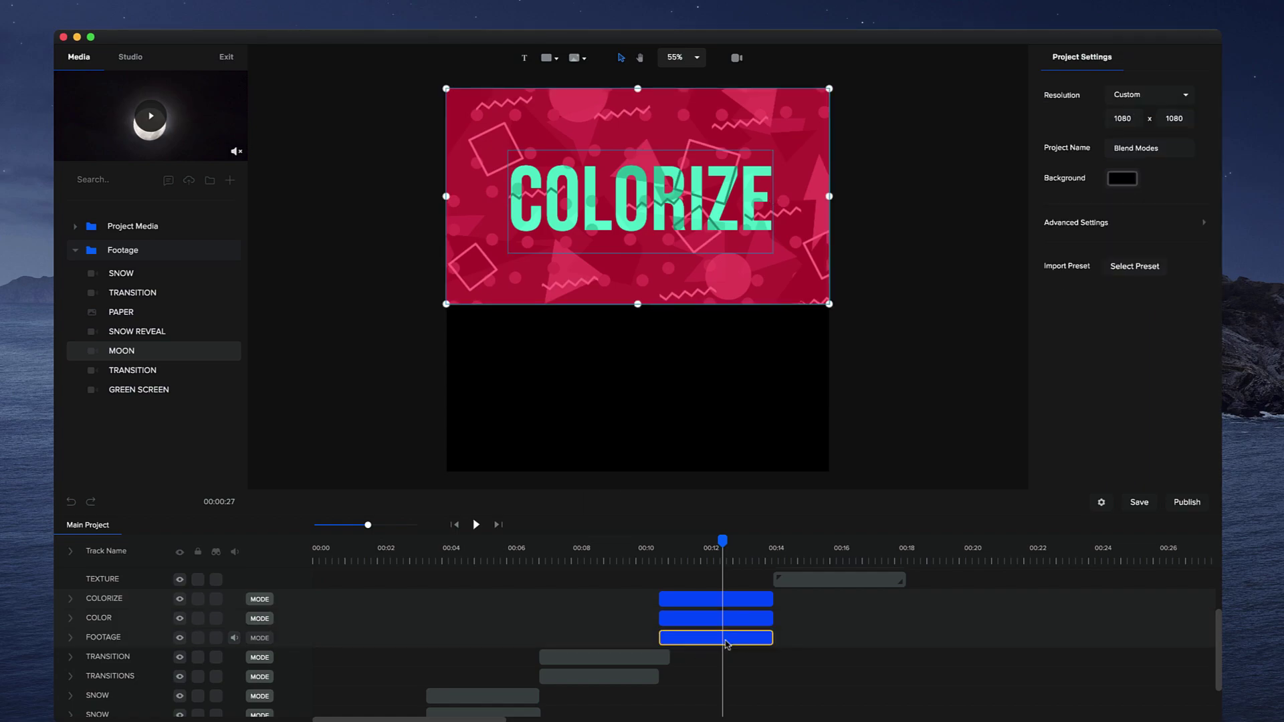
{"action": "left_click", "coordinate": [653, 657], "text": "shift"}
{"action": "left_click", "coordinate": [644, 676], "text": "shift"}
{"action": "left_click", "coordinate": [754, 620], "text": "shift"}
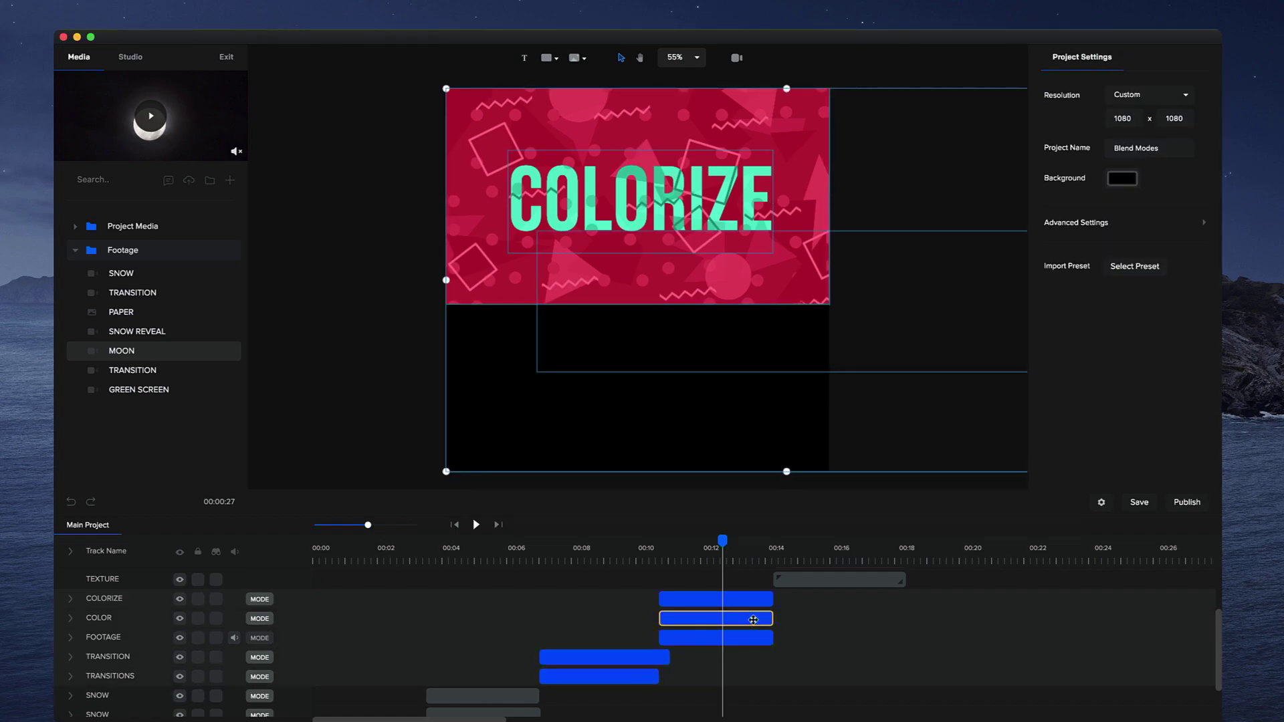
{"action": "mouse_move", "coordinate": [773, 620]}
{"action": "left_mouse_down"}
{"action": "mouse_move", "coordinate": [733, 624]}
{"action": "mouse_move", "coordinate": [792, 628]}
{"action": "left_mouse_up"}
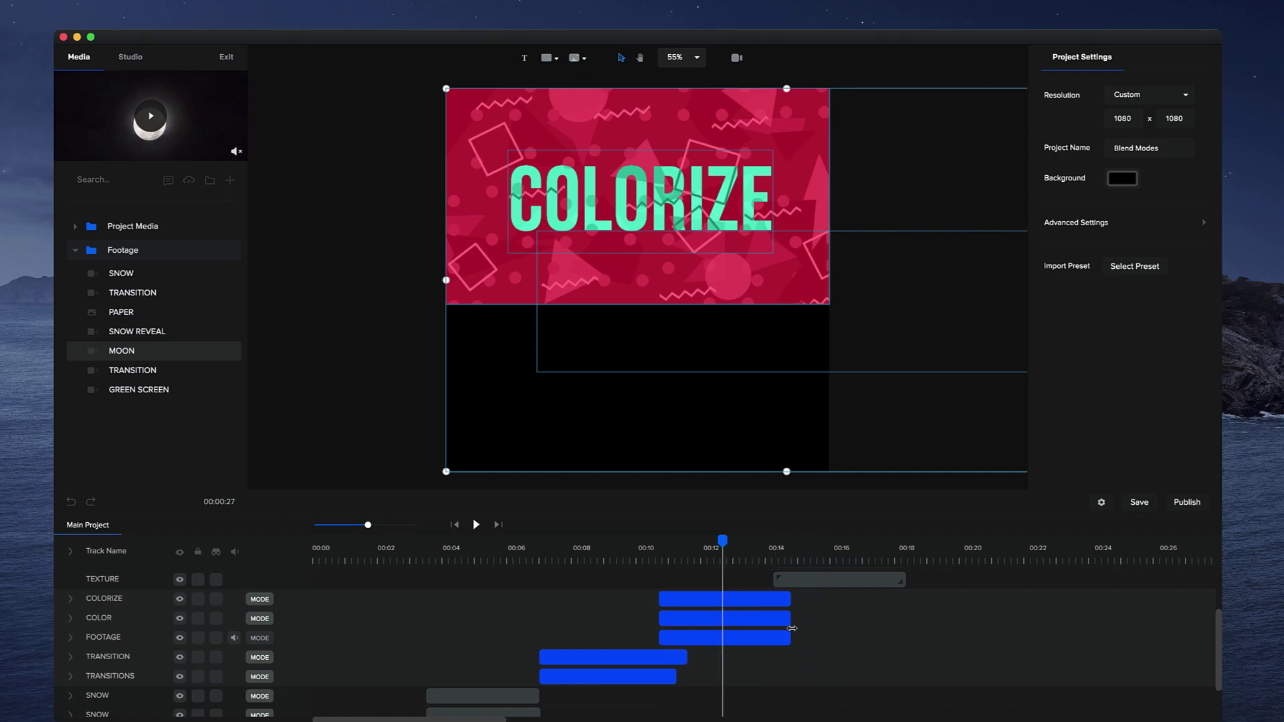
Step: Reselect only the FOOTAGE, COLOR and COLORIZE clips and shorten them to one end point
{"action": "left_click", "coordinate": [792, 628]}
{"action": "left_click", "coordinate": [781, 620], "text": "shift"}
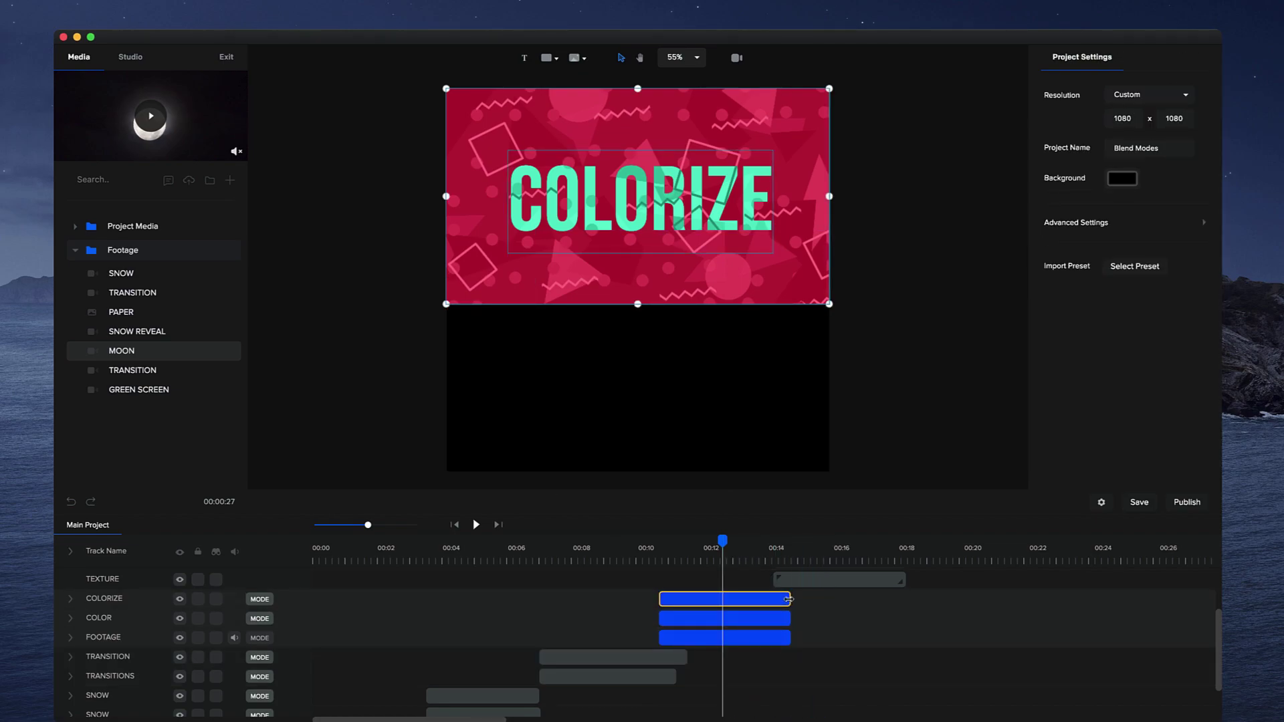
{"action": "left_click_drag", "start_coordinate": [789, 599], "coordinate": [772, 600]}
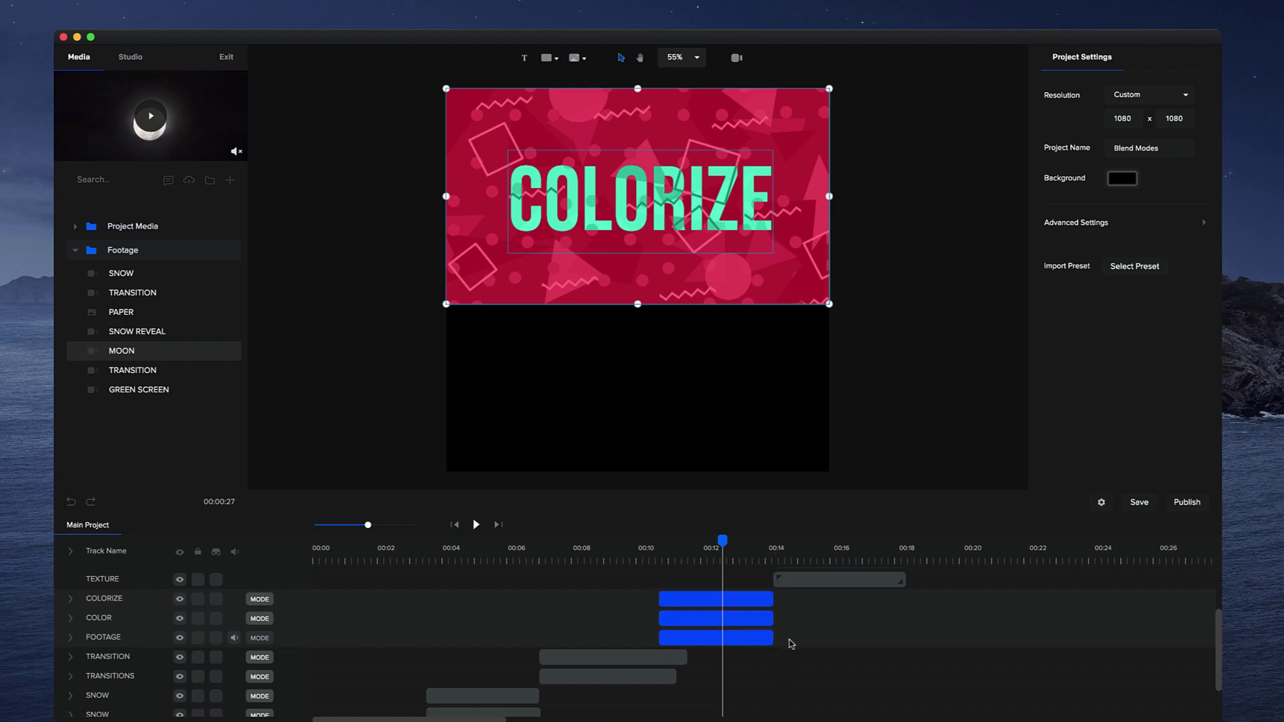